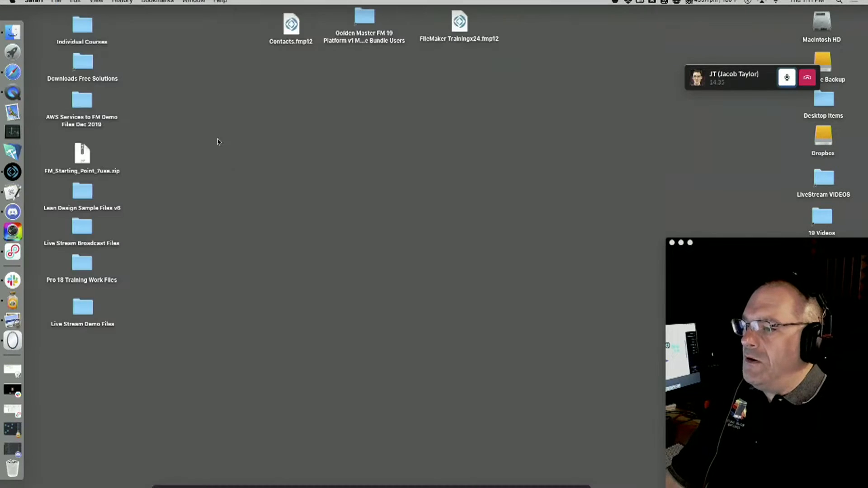
Move and enlarge the Slack call window showing the shared console, then make it full screen.
{"action": "left_click", "coordinate": [235, 170]}
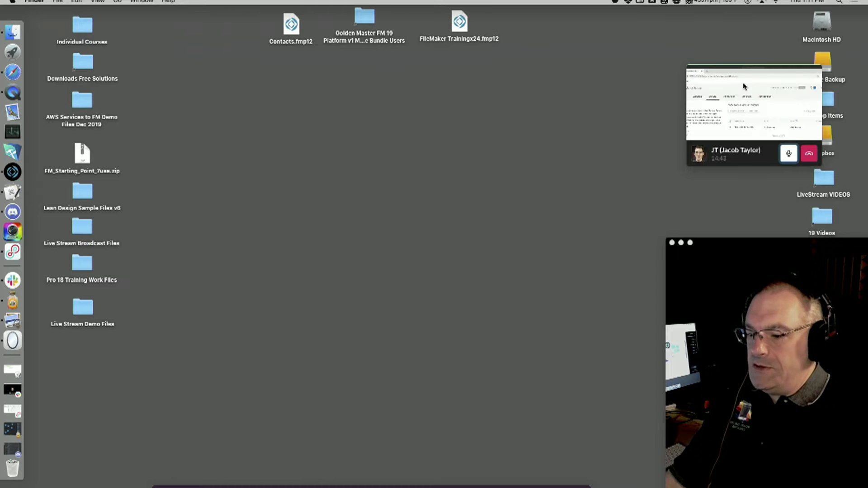
{"action": "left_click", "coordinate": [694, 156]}
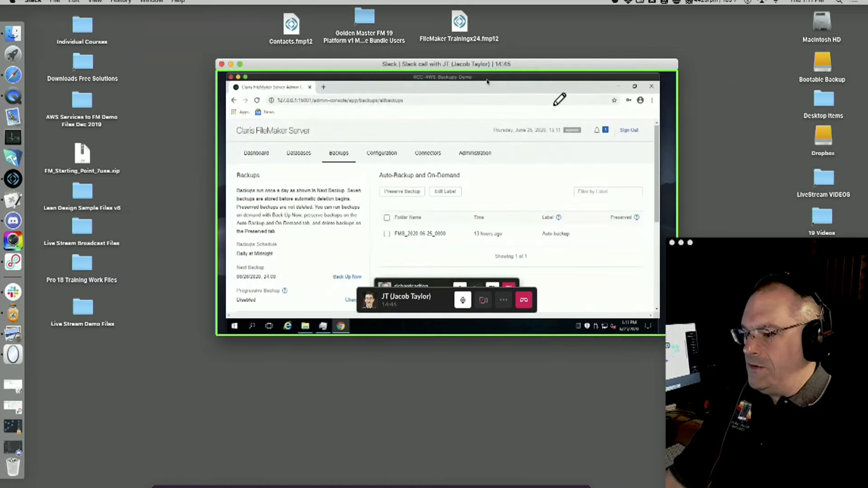
{"action": "left_click_drag", "start_coordinate": [486, 82], "coordinate": [290, 28]}
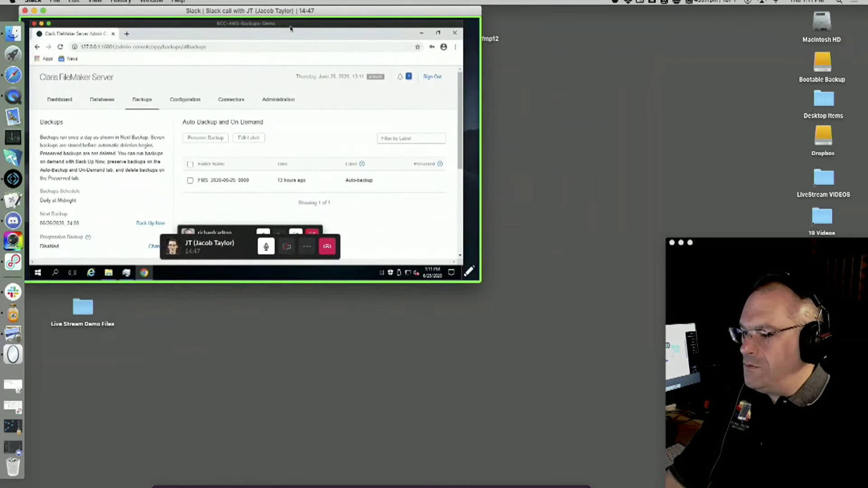
{"action": "left_click_drag", "start_coordinate": [480, 282], "coordinate": [851, 487]}
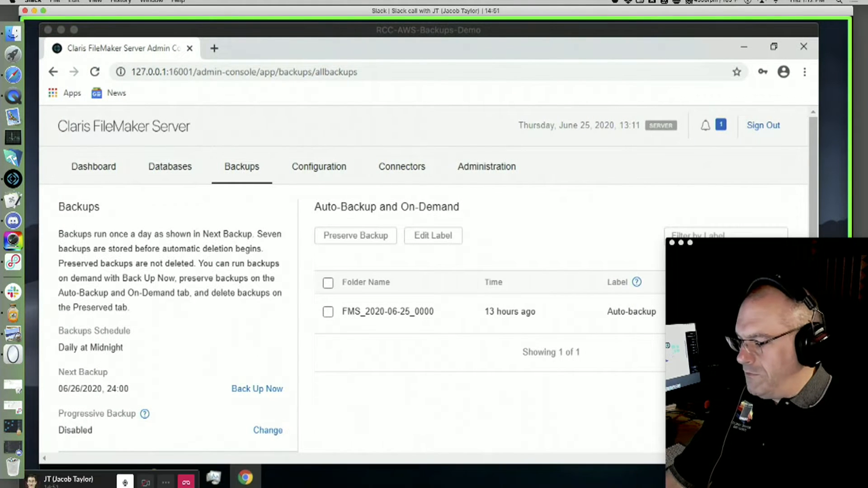
{"action": "left_click", "coordinate": [525, 31]}
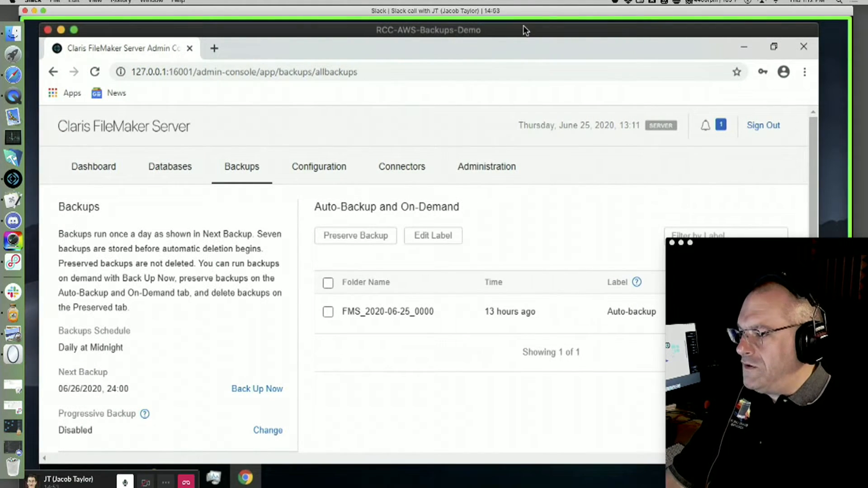
{"action": "left_click", "coordinate": [43, 9]}
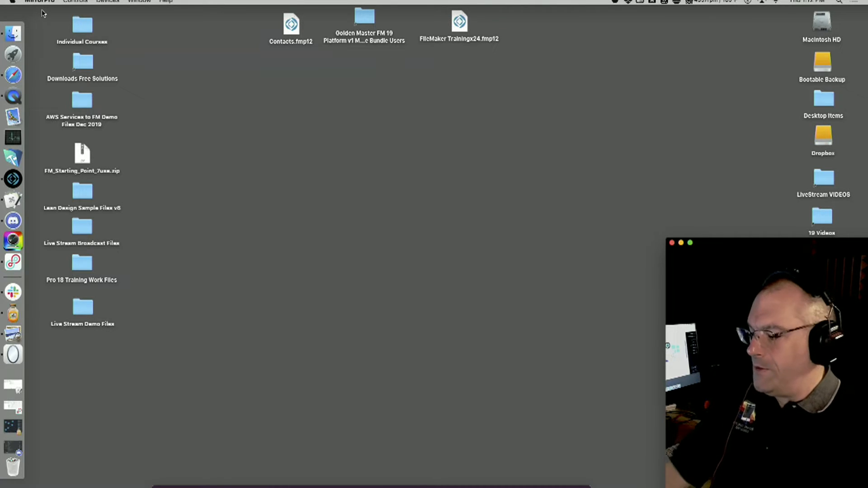
Switch to Slack and reopen the call window from its Window menu.
{"action": "left_click", "coordinate": [21, 293]}
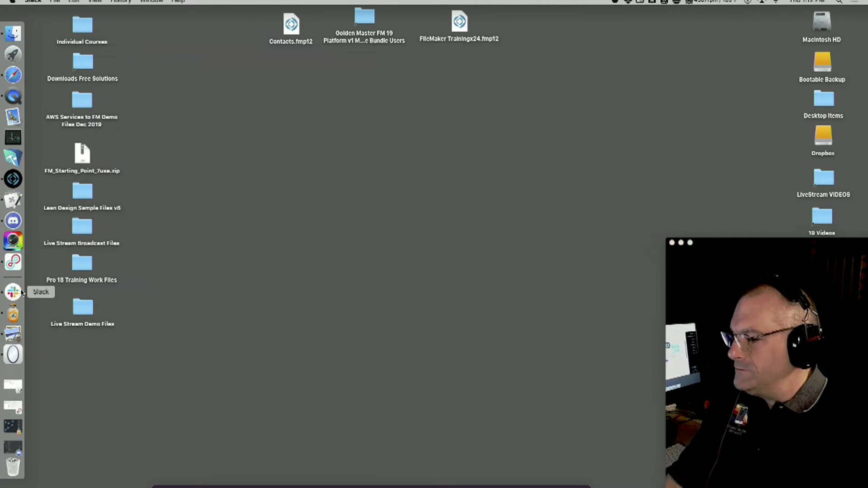
{"action": "left_click", "coordinate": [151, 1]}
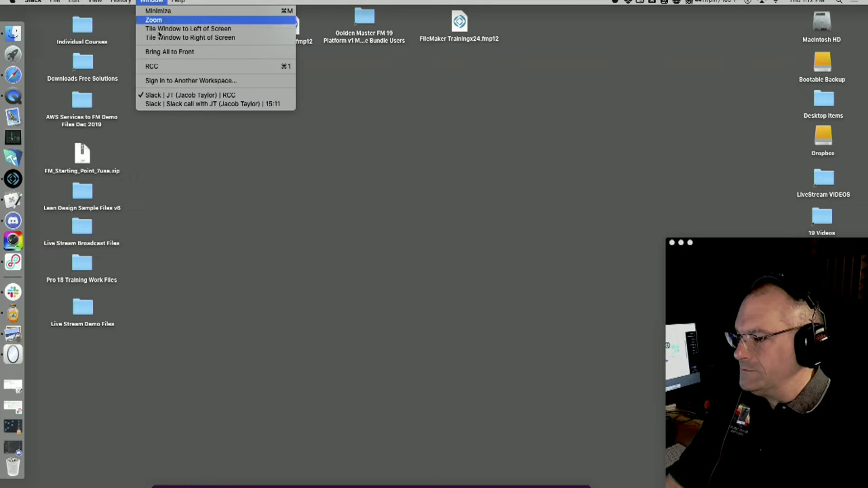
{"action": "left_click", "coordinate": [169, 105]}
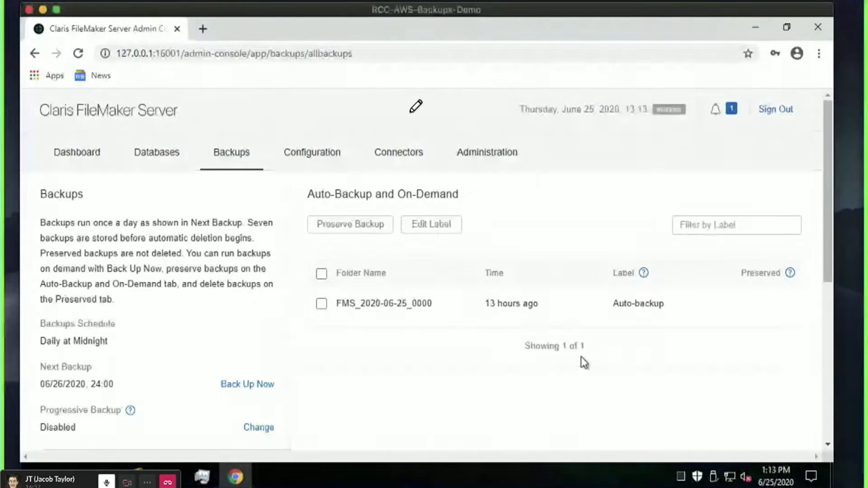
Leave the full-screen Slack call space for the desktop with Ctrl+Left.
{"action": "key", "text": "ctrl+Left"}
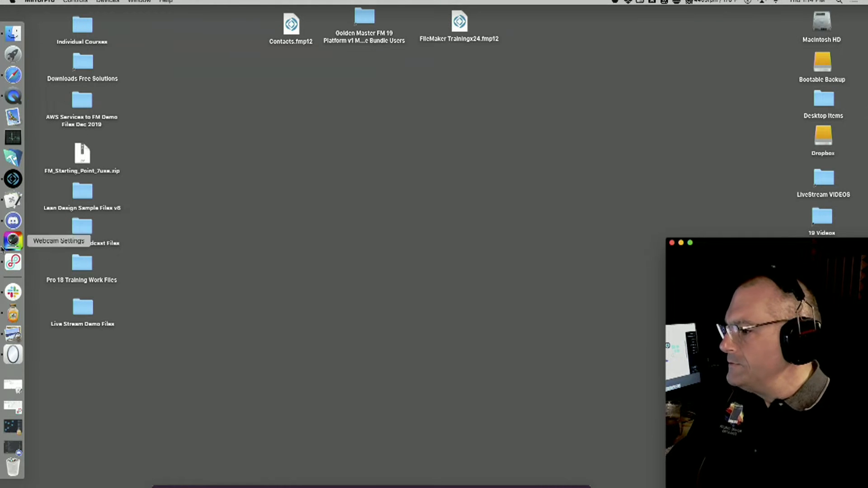
Bring back the Slack call window showing the Backups page with auto-backup FMS_2020-06-25_0000.
{"action": "left_click", "coordinate": [18, 293]}
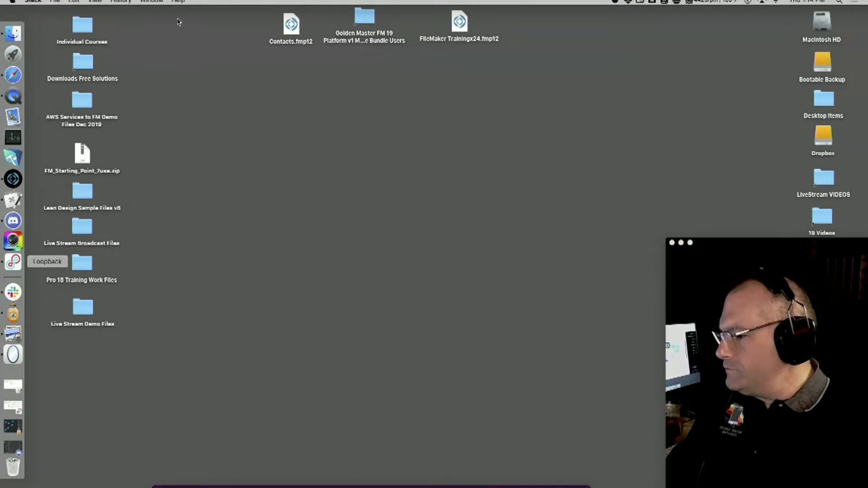
{"action": "left_click", "coordinate": [152, 2]}
{"action": "left_click", "coordinate": [190, 101]}
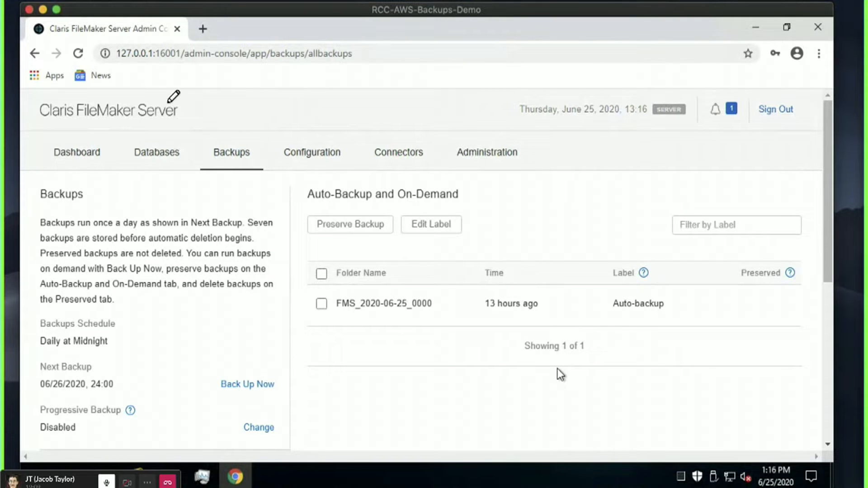
Exit and re-enter full screen on the call to view the daily-at-midnight backup schedule.
{"action": "mouse_move", "coordinate": [1, 2]}
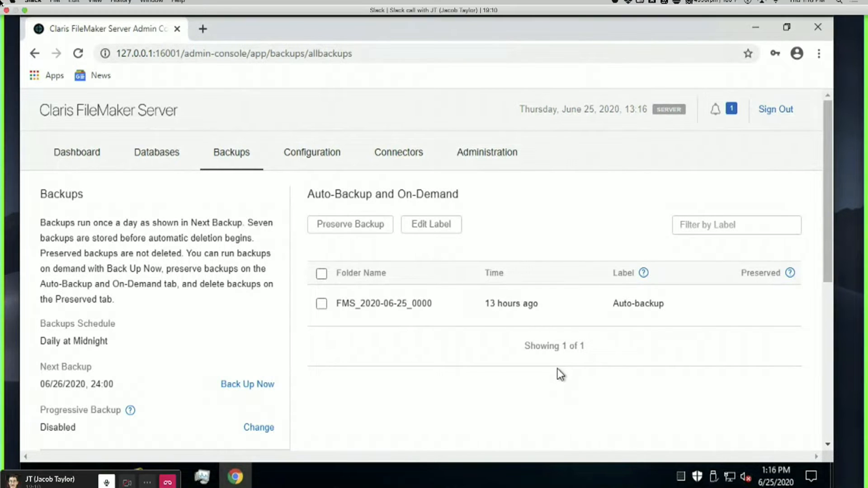
{"action": "left_click", "coordinate": [24, 10]}
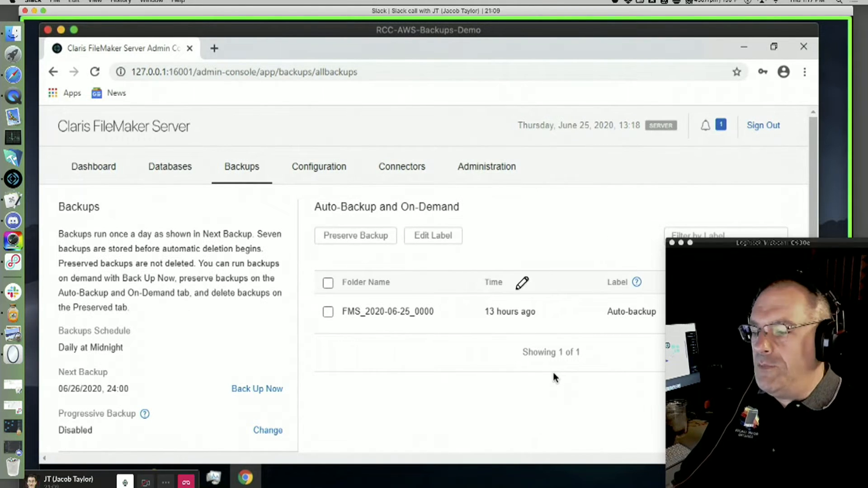
{"action": "left_click", "coordinate": [44, 10]}
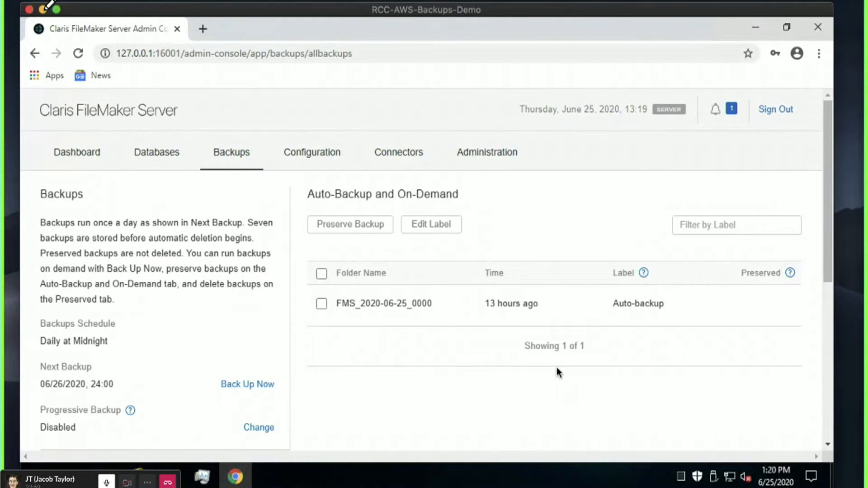
Open Backup Schedules and set the untitled schedule's folder to filewin:/C:/Users/Administrator/Dropbox/.
{"action": "scroll", "coordinate": [65, 260], "scroll_direction": "down", "scroll_amount": 6}
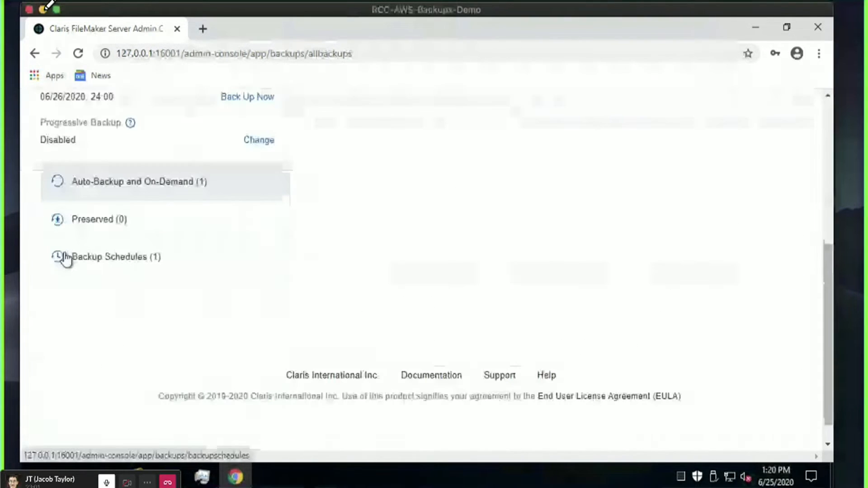
{"action": "left_click", "coordinate": [148, 257]}
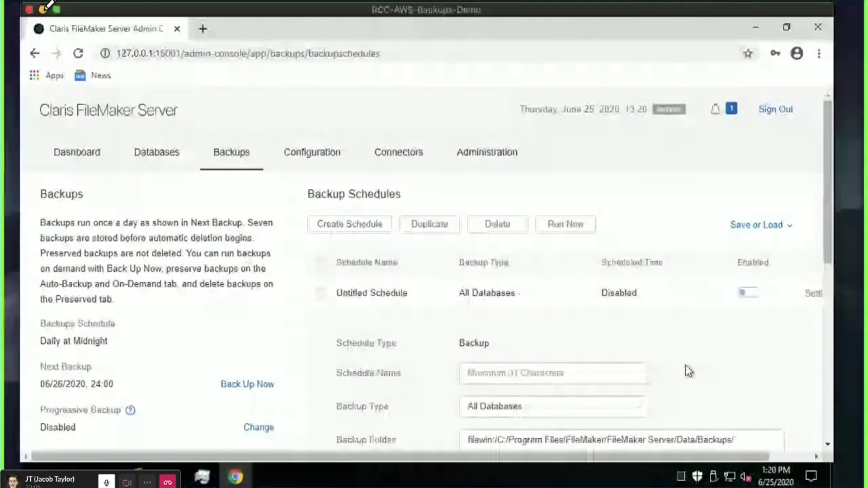
{"action": "scroll", "coordinate": [433, 319], "scroll_direction": "down", "scroll_amount": 3}
{"action": "left_click_drag", "start_coordinate": [507, 301], "coordinate": [769, 304]}
{"action": "type", "text": "U"}
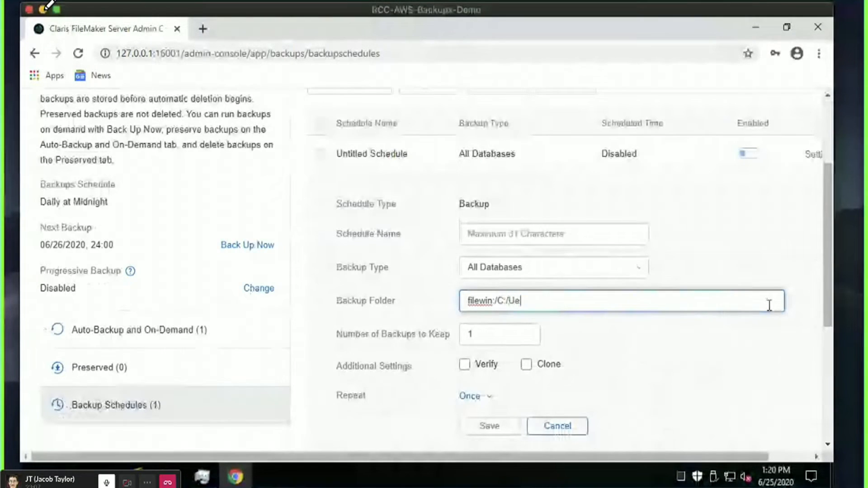
{"action": "type", "text": "sers/Ad"}
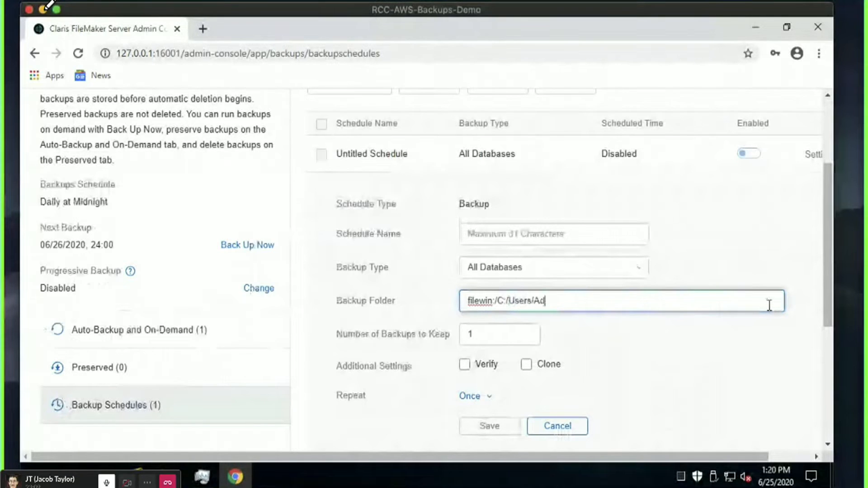
{"action": "type", "text": "ministrator/Dropbox/"}
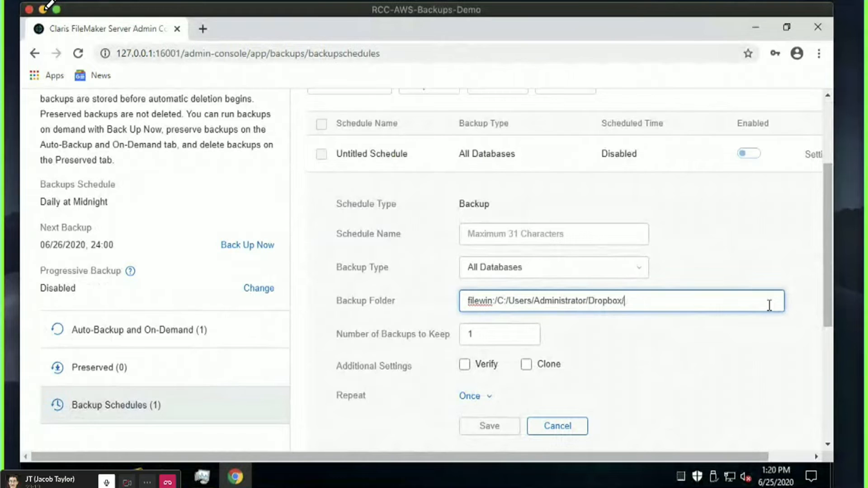
{"action": "left_click", "coordinate": [750, 373]}
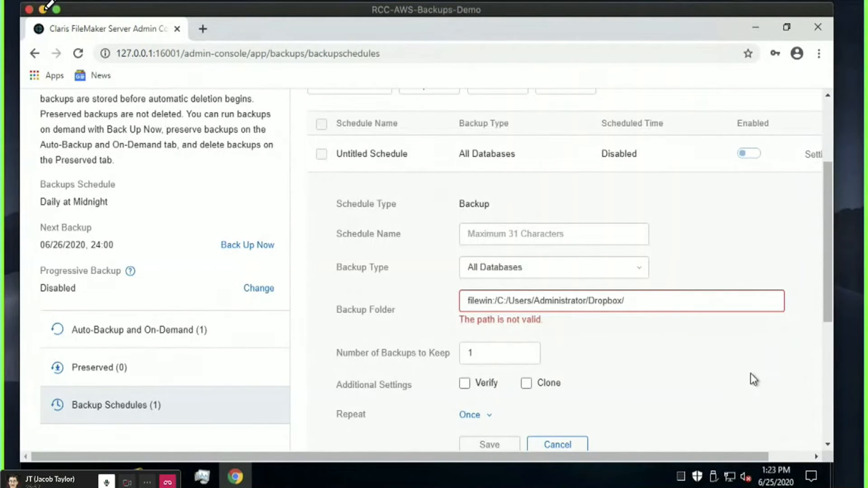
Cancel the untitled schedule with the invalid Dropbox path and start a new schedule.
{"action": "scroll", "coordinate": [750, 373], "scroll_direction": "down", "scroll_amount": 2}
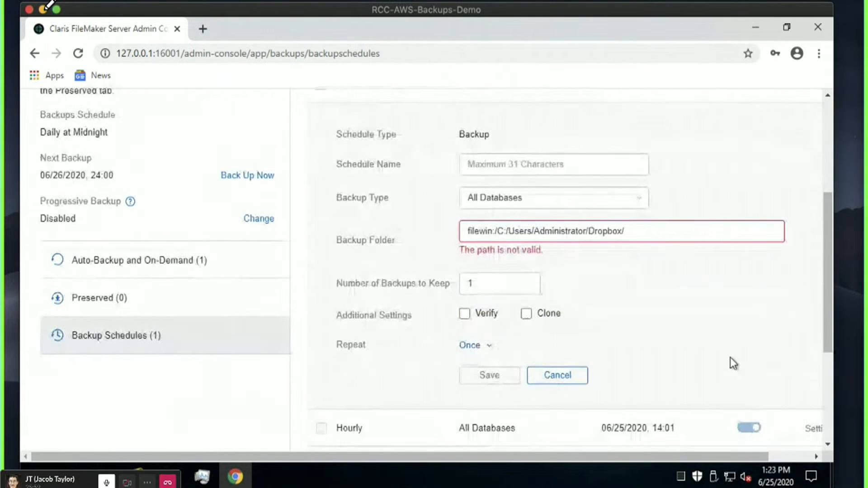
{"action": "left_click", "coordinate": [543, 375]}
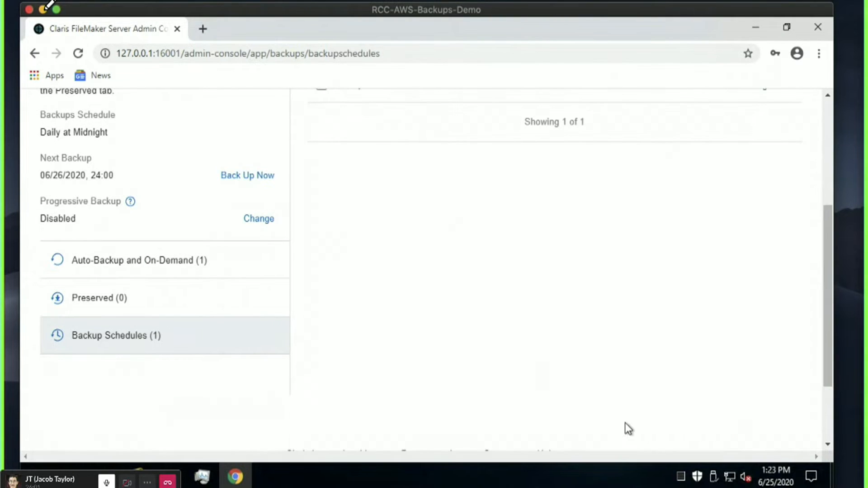
{"action": "scroll", "coordinate": [568, 316], "scroll_direction": "up", "scroll_amount": 4}
{"action": "left_click", "coordinate": [376, 159]}
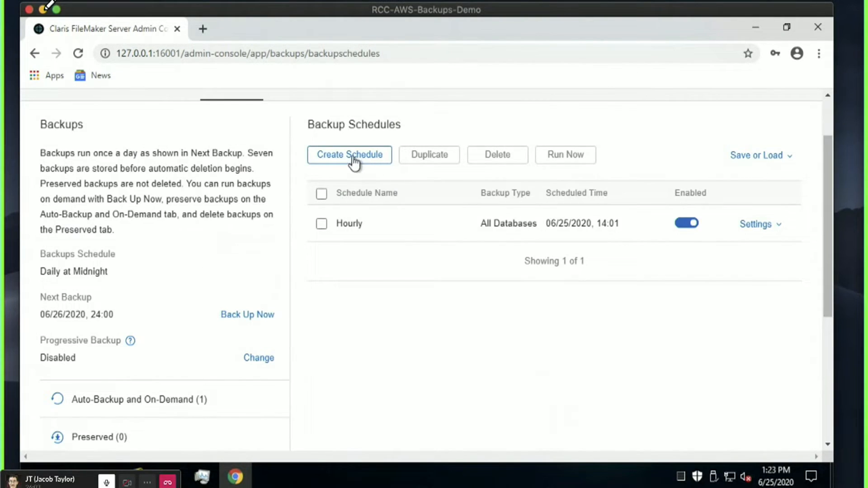
Name the new schedule Daily, with backup folder filewin:/D:/Daily/ and 14 backups to keep.
{"action": "left_click", "coordinate": [562, 296]}
{"action": "type", "text": "Daily"}
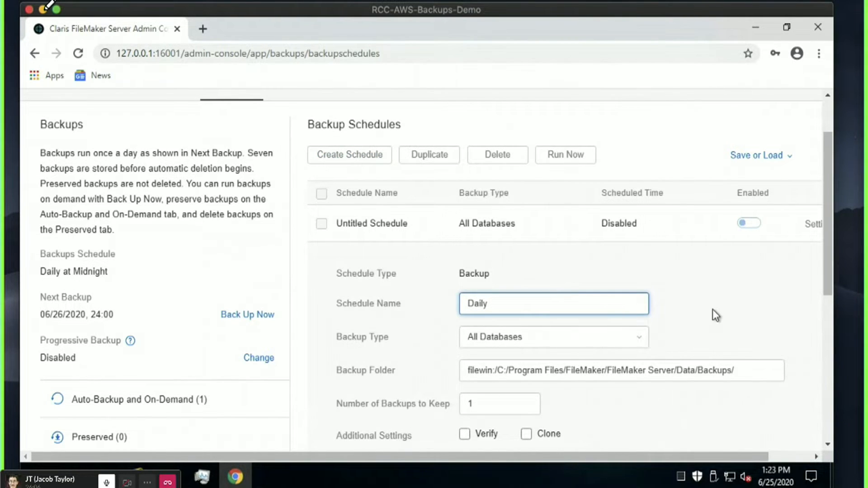
{"action": "scroll", "coordinate": [712, 309], "scroll_direction": "down", "scroll_amount": 2}
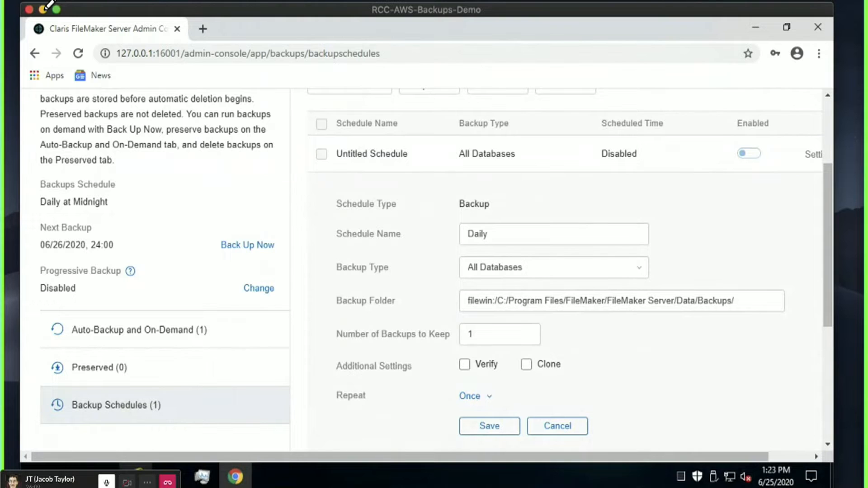
{"action": "left_click", "coordinate": [169, 476]}
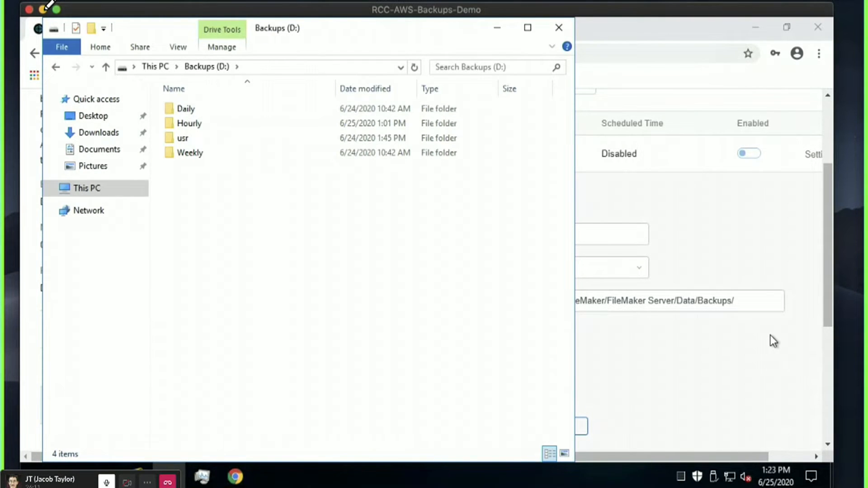
{"action": "left_click", "coordinate": [769, 335]}
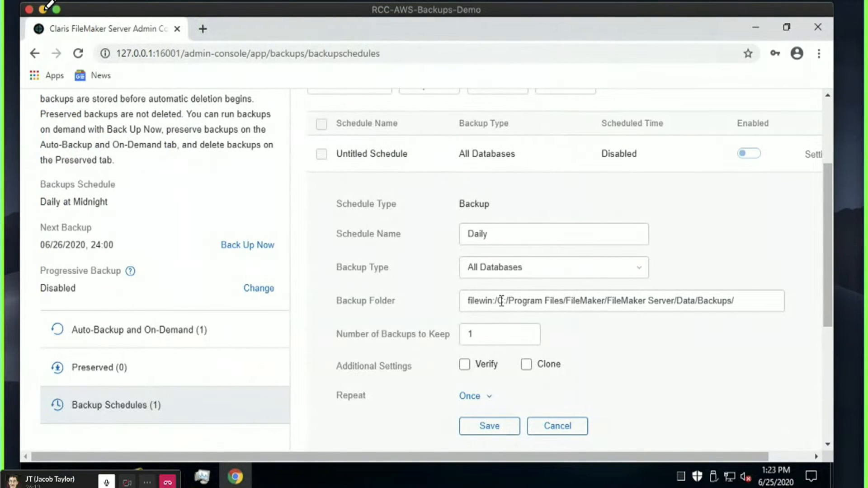
{"action": "left_click_drag", "start_coordinate": [495, 301], "coordinate": [783, 294]}
{"action": "type", "text": "/D:/Dail"}
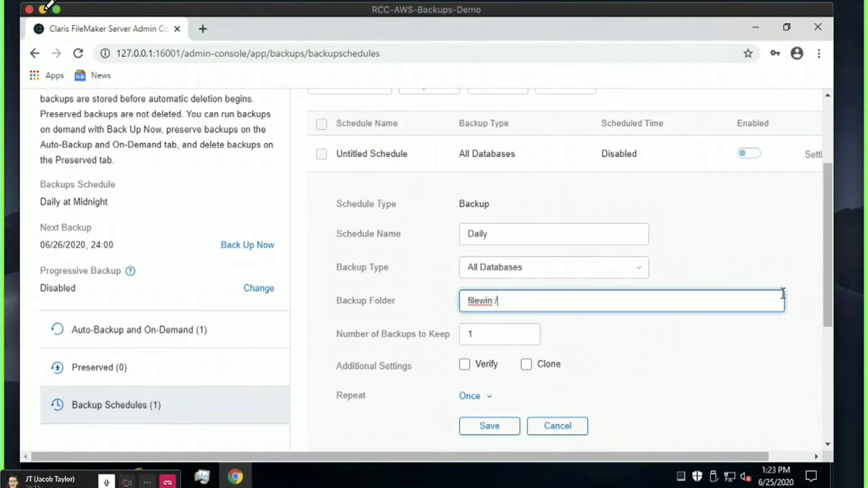
{"action": "type", "text": "y/"}
{"action": "left_click", "coordinate": [500, 333]}
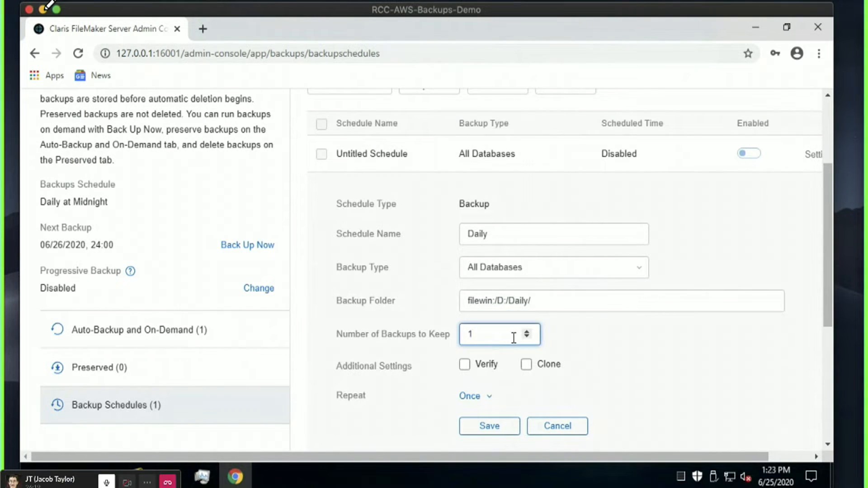
{"action": "type", "text": "4"}
{"action": "left_click", "coordinate": [722, 343]}
{"action": "scroll", "coordinate": [722, 344], "scroll_direction": "down", "scroll_amount": 2}
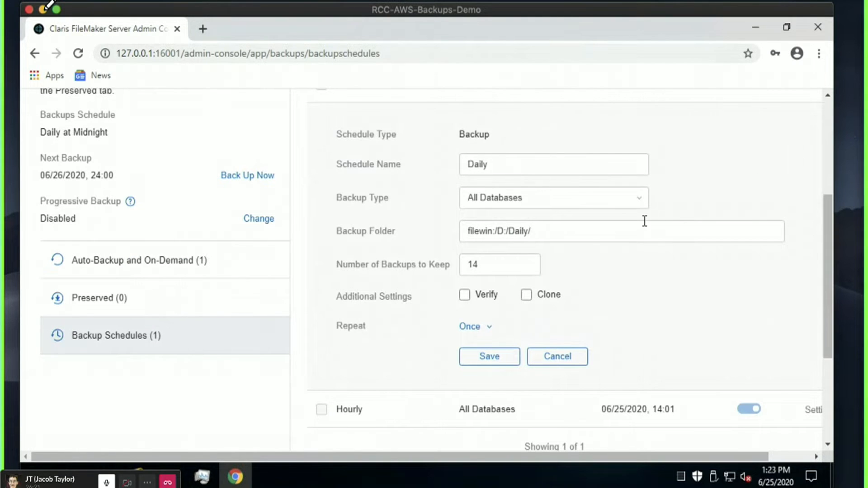
Set the Daily schedule's repeat frequency to Daily.
{"action": "left_click", "coordinate": [470, 326]}
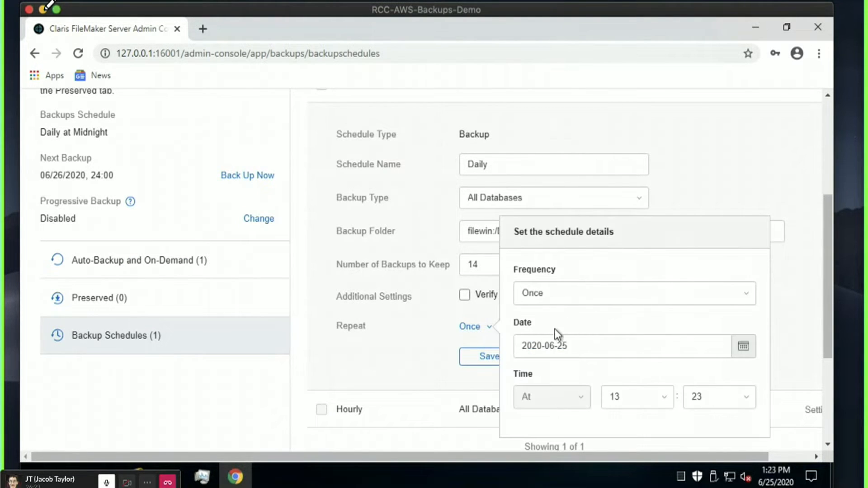
{"action": "left_click", "coordinate": [573, 293]}
{"action": "left_click", "coordinate": [571, 322]}
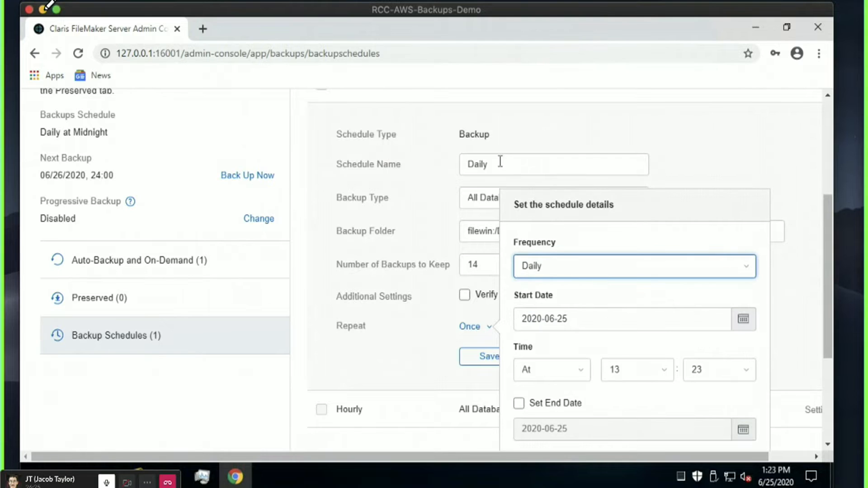
{"action": "left_click", "coordinate": [574, 375]}
{"action": "left_click", "coordinate": [573, 374]}
Set the schedule's start hour to 00.
{"action": "left_click", "coordinate": [649, 362]}
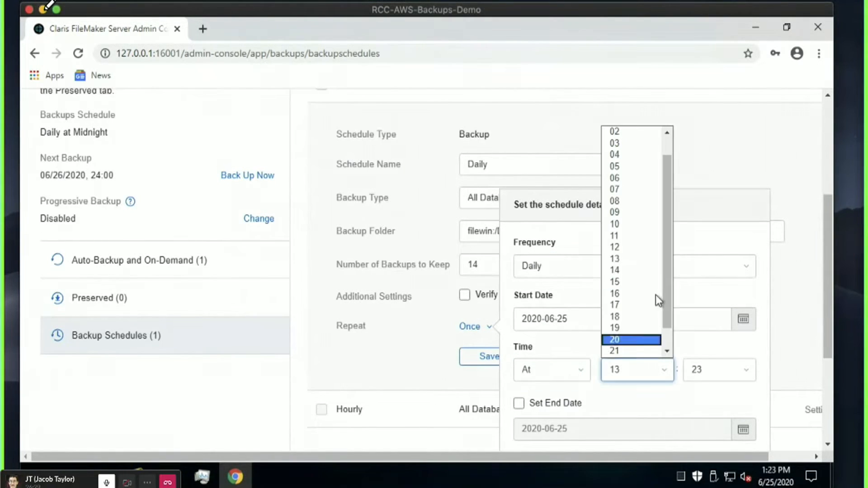
{"action": "scroll", "coordinate": [652, 268], "scroll_direction": "up", "scroll_amount": 1}
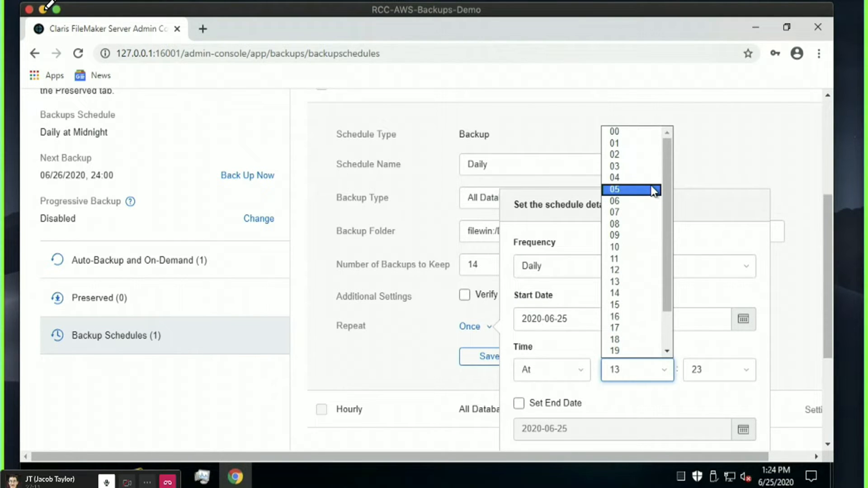
{"action": "left_click", "coordinate": [635, 143]}
{"action": "left_click", "coordinate": [682, 227]}
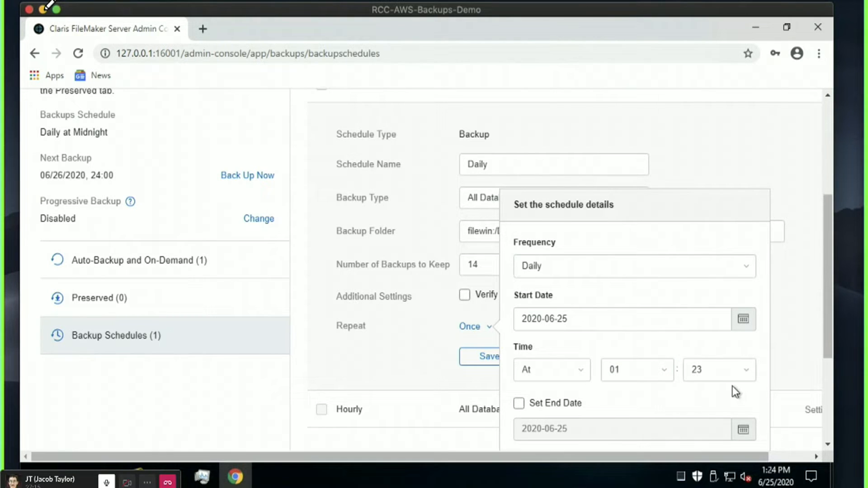
{"action": "left_click", "coordinate": [657, 369]}
{"action": "scroll", "coordinate": [623, 145], "scroll_direction": "up", "scroll_amount": 1}
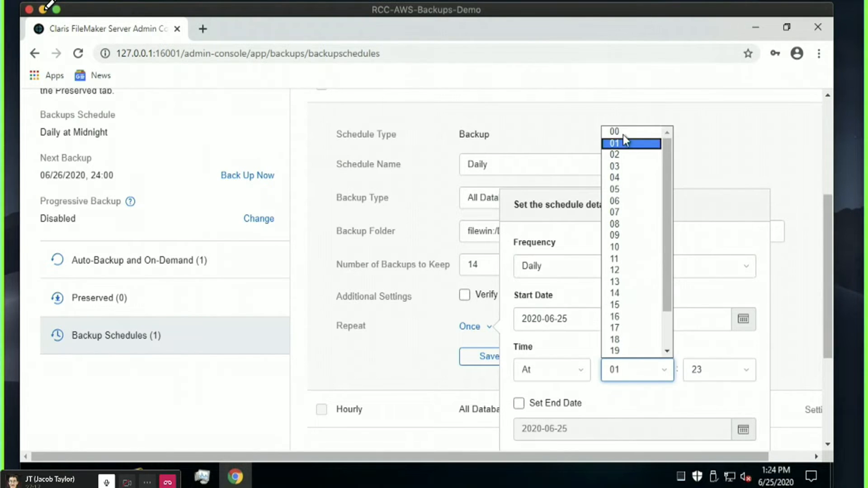
{"action": "left_click", "coordinate": [624, 138]}
{"action": "key", "text": "Up"}
{"action": "left_click", "coordinate": [633, 241]}
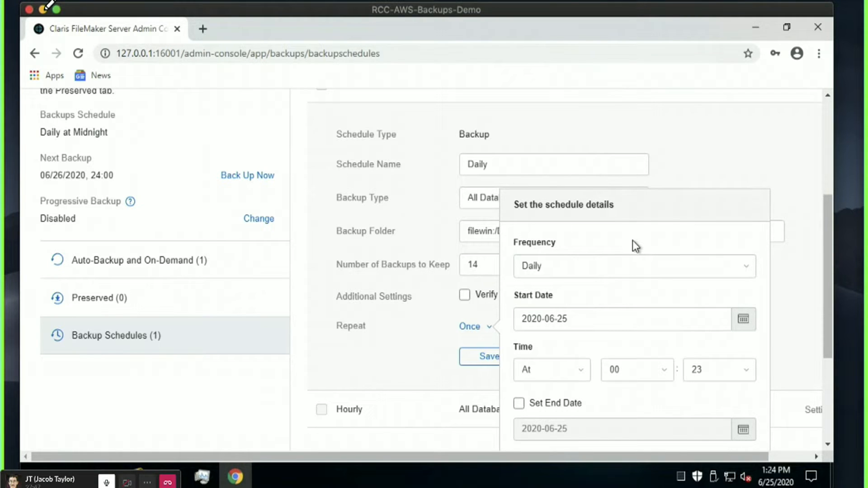
Set the start minute to 02 and apply the daily repeat settings.
{"action": "left_click", "coordinate": [722, 365]}
{"action": "left_click", "coordinate": [705, 155]}
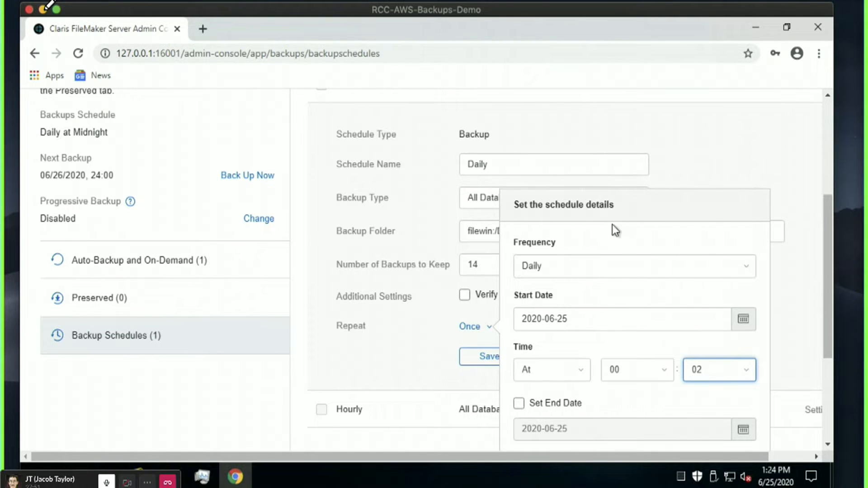
{"action": "left_click", "coordinate": [446, 379]}
{"action": "left_click", "coordinate": [384, 360]}
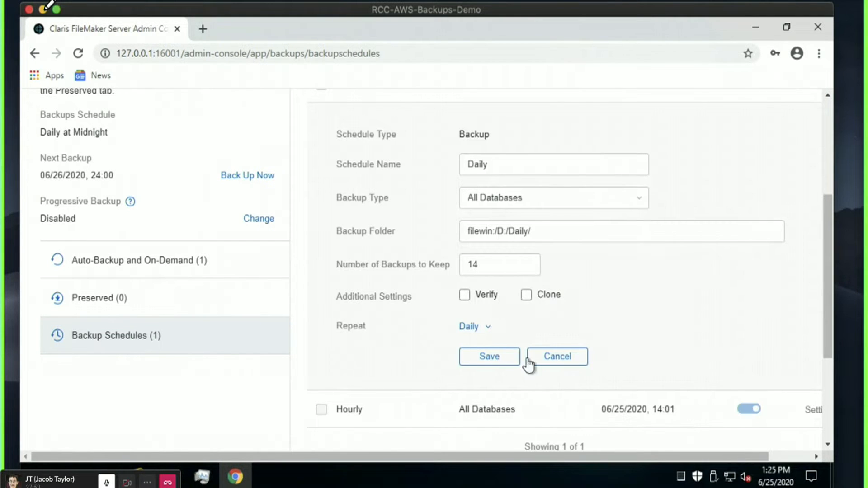
Save the Daily schedule and review the Hourly and Daily settings in the schedules table.
{"action": "left_click", "coordinate": [486, 364]}
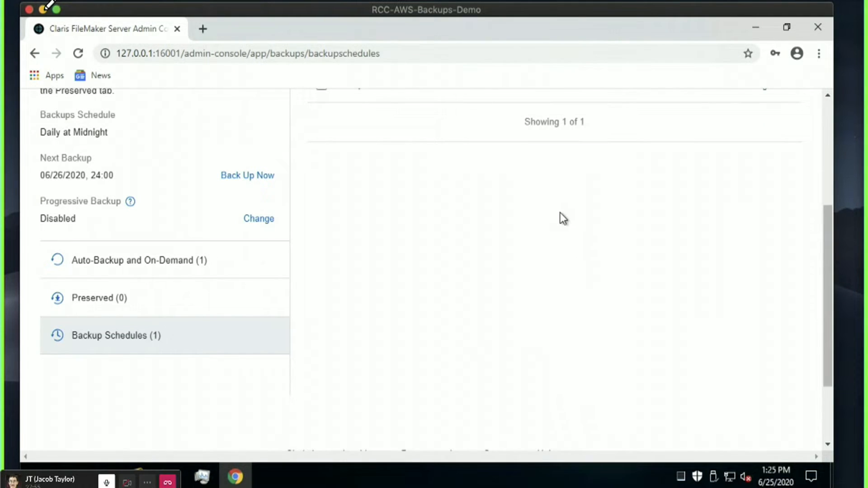
{"action": "scroll", "coordinate": [560, 212], "scroll_direction": "up", "scroll_amount": 2}
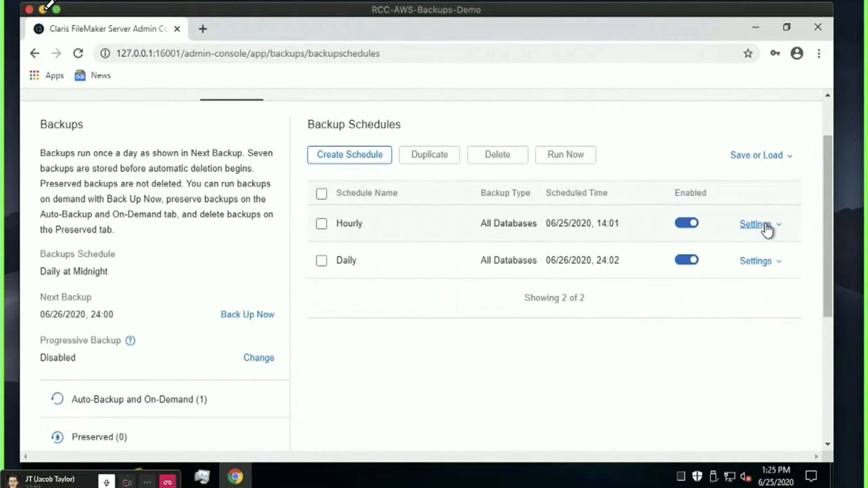
{"action": "left_click", "coordinate": [767, 229]}
{"action": "left_click_drag", "start_coordinate": [826, 247], "coordinate": [829, 230]}
{"action": "left_click", "coordinate": [758, 247]}
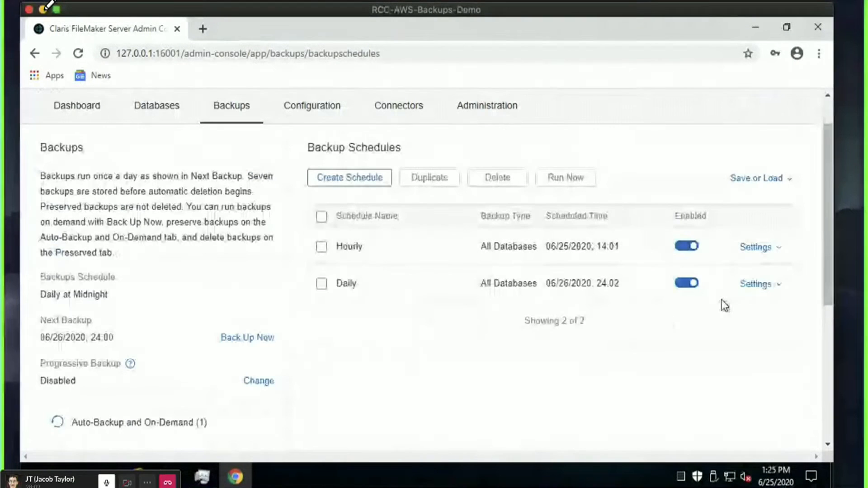
{"action": "left_click", "coordinate": [757, 284]}
{"action": "left_click", "coordinate": [750, 284]}
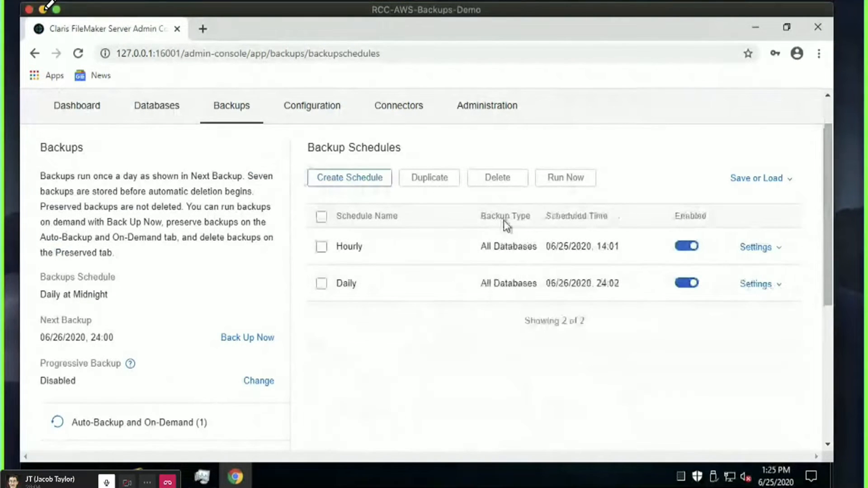
Create another new backup schedule and name it Weekly.
{"action": "left_click", "coordinate": [371, 180]}
{"action": "left_click", "coordinate": [544, 325]}
{"action": "type", "text": "W"}
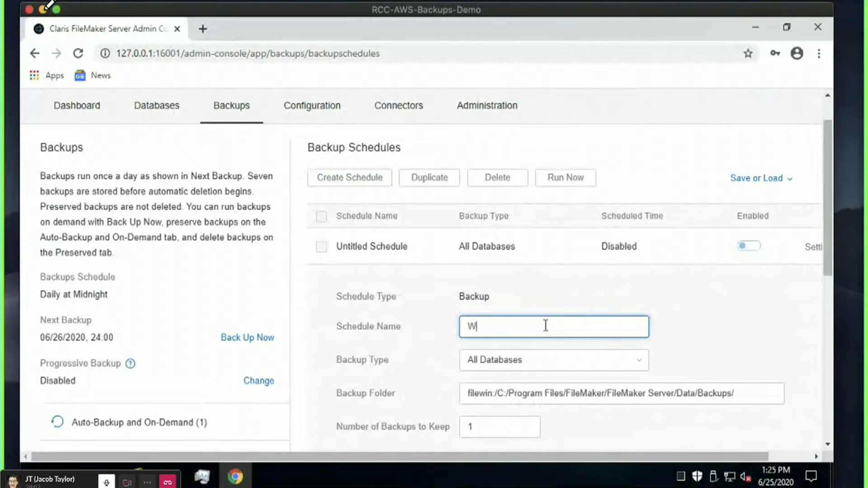
{"action": "type", "text": "eekly"}
{"action": "left_click", "coordinate": [559, 307]}
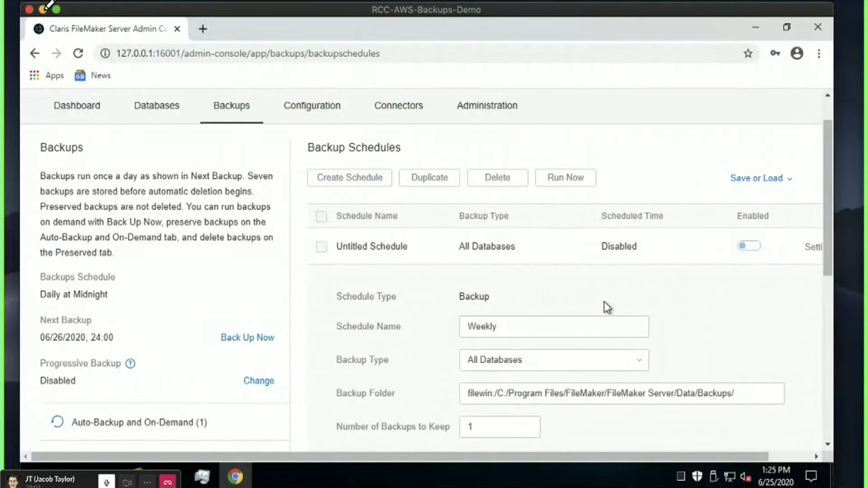
Change the schedule's backup folder path to filewin:/D:/Weekly/.
{"action": "scroll", "coordinate": [634, 301], "scroll_direction": "down", "scroll_amount": 2}
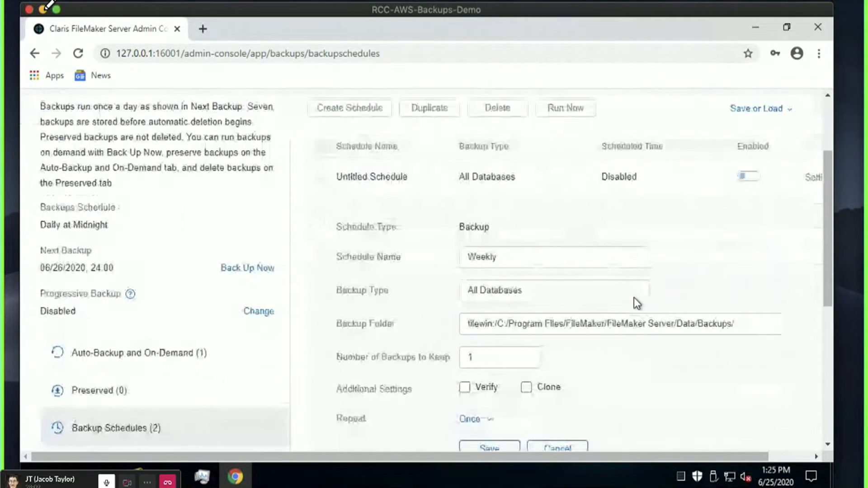
{"action": "left_click", "coordinate": [499, 324]}
{"action": "left_click_drag", "start_coordinate": [500, 323], "coordinate": [744, 322]}
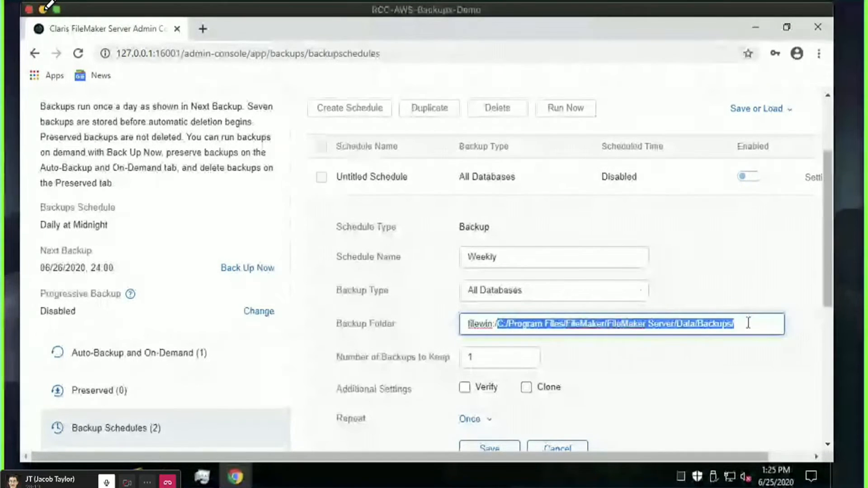
{"action": "type", "text": "D:/"}
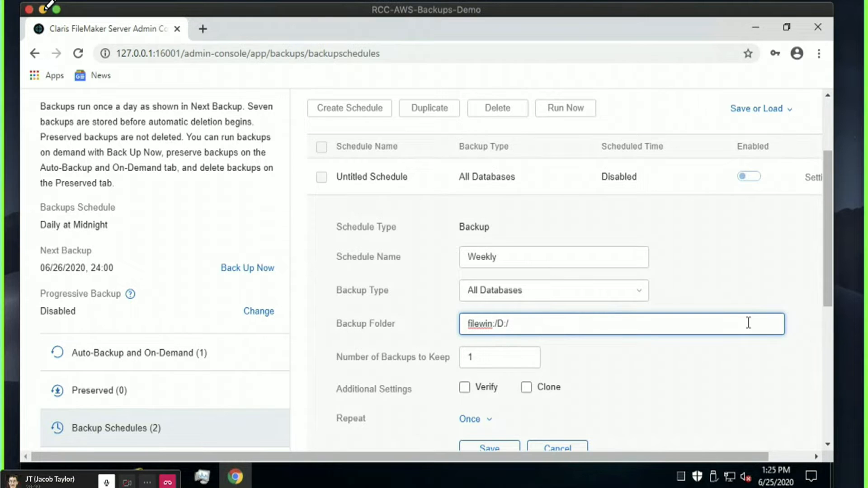
{"action": "type", "text": "Weekly/"}
Set the number of backups to keep to 13, then open the repeat frequency choices.
{"action": "left_click", "coordinate": [730, 362]}
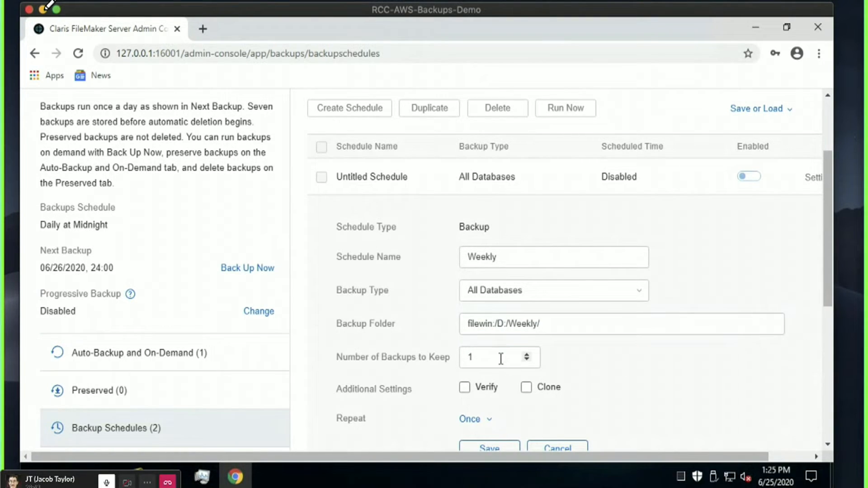
{"action": "left_click", "coordinate": [500, 358]}
{"action": "type", "text": "3"}
{"action": "left_click", "coordinate": [684, 381]}
{"action": "scroll", "coordinate": [603, 366], "scroll_direction": "down", "scroll_amount": 2}
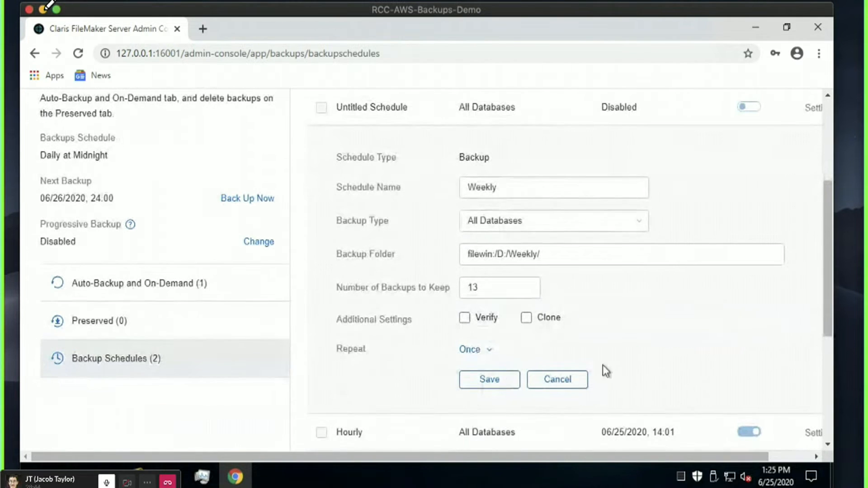
{"action": "left_click", "coordinate": [470, 350]}
{"action": "left_click", "coordinate": [588, 316]}
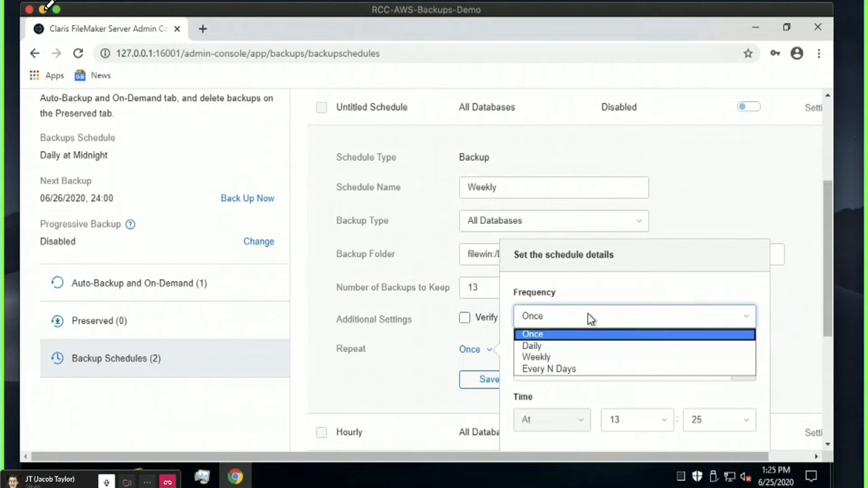
Make the schedule repeat weekly on Saturday instead of Thursday.
{"action": "left_click", "coordinate": [565, 358]}
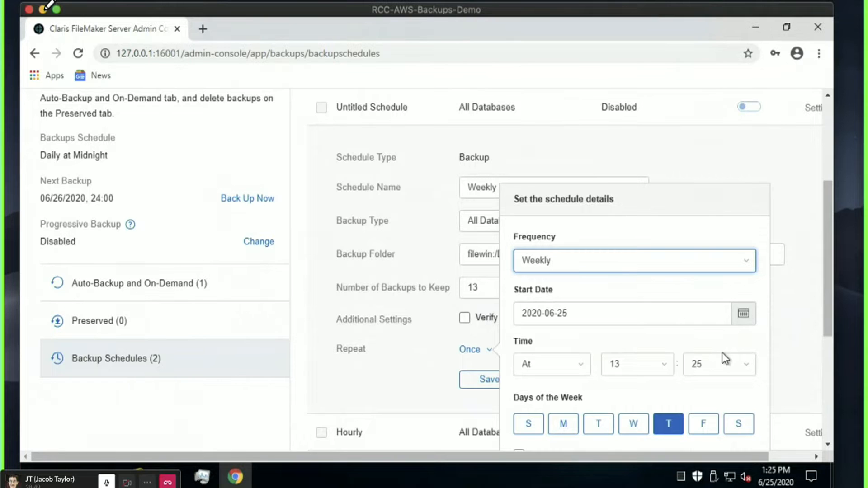
{"action": "scroll", "coordinate": [722, 352], "scroll_direction": "down", "scroll_amount": 2}
{"action": "left_click", "coordinate": [736, 357]}
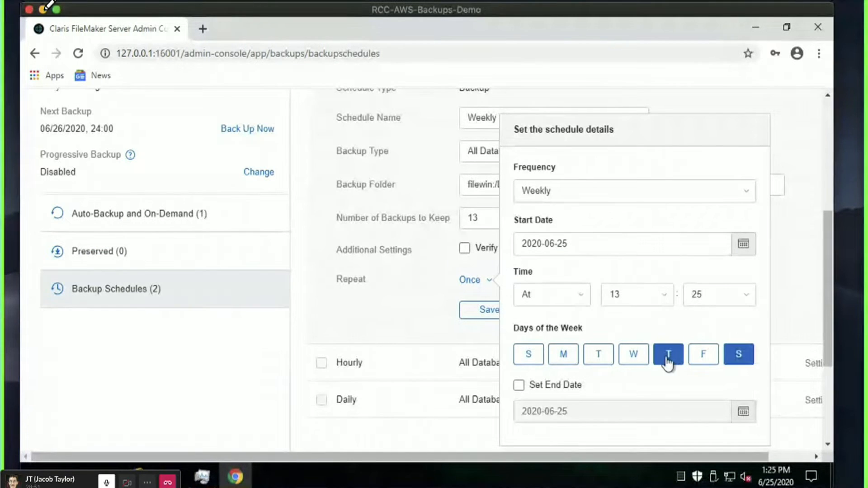
{"action": "left_click", "coordinate": [668, 354]}
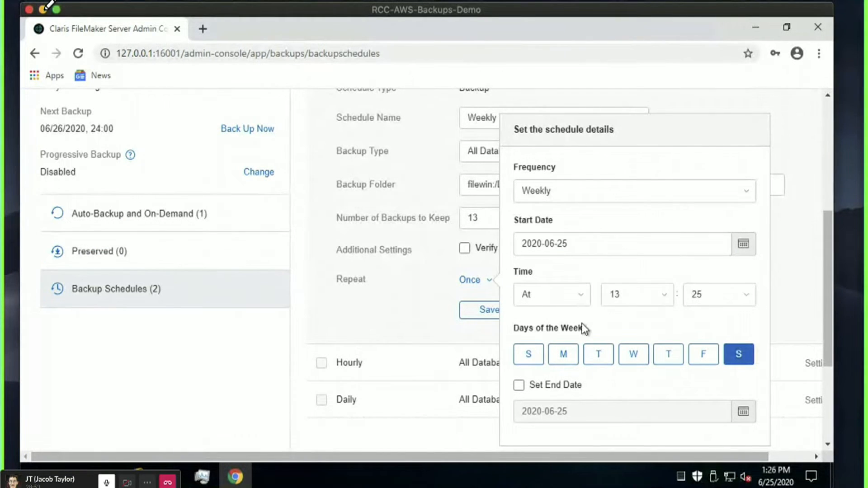
Set the exact backup time to 03:35 and apply the repeat settings.
{"action": "left_click", "coordinate": [581, 294]}
{"action": "left_click", "coordinate": [578, 292]}
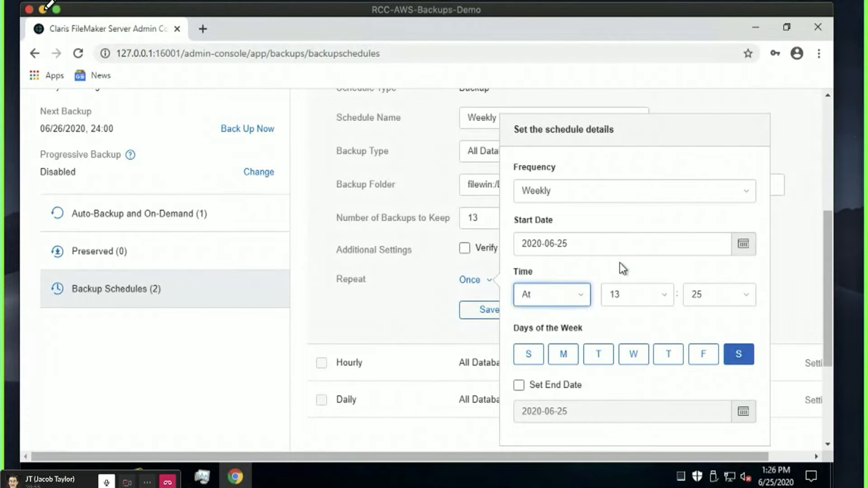
{"action": "left_click", "coordinate": [652, 297]}
{"action": "scroll", "coordinate": [631, 150], "scroll_direction": "down", "scroll_amount": 1}
{"action": "scroll", "coordinate": [631, 150], "scroll_direction": "up", "scroll_amount": 1}
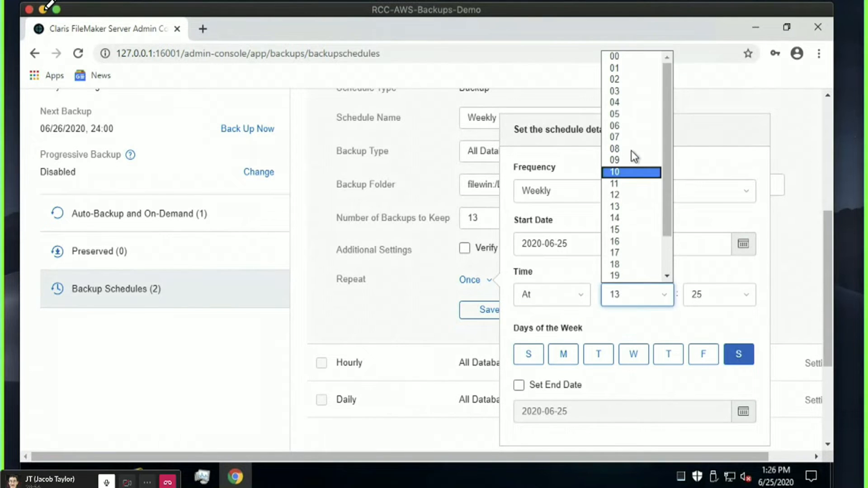
{"action": "left_click", "coordinate": [630, 91]}
{"action": "left_click", "coordinate": [716, 292]}
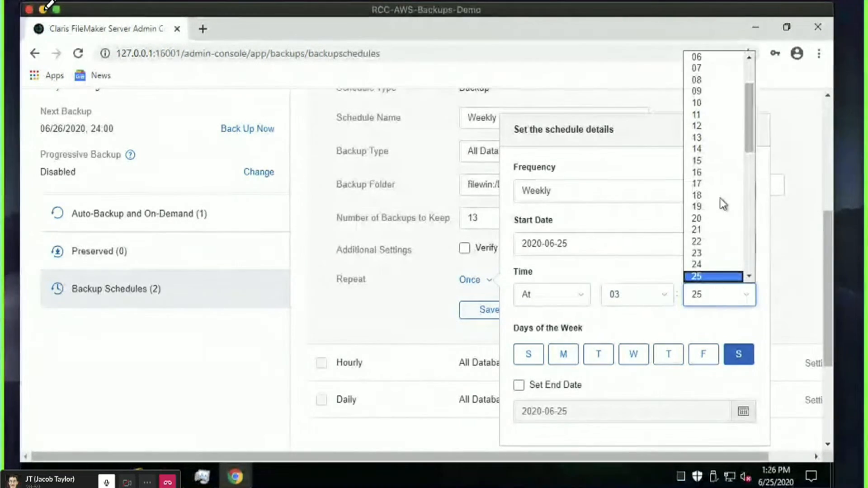
{"action": "scroll", "coordinate": [718, 186], "scroll_direction": "down", "scroll_amount": 8}
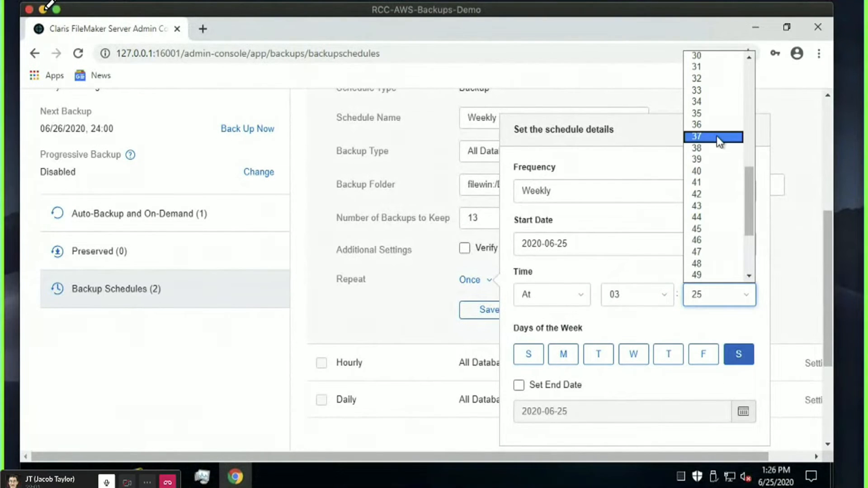
{"action": "left_click", "coordinate": [710, 113]}
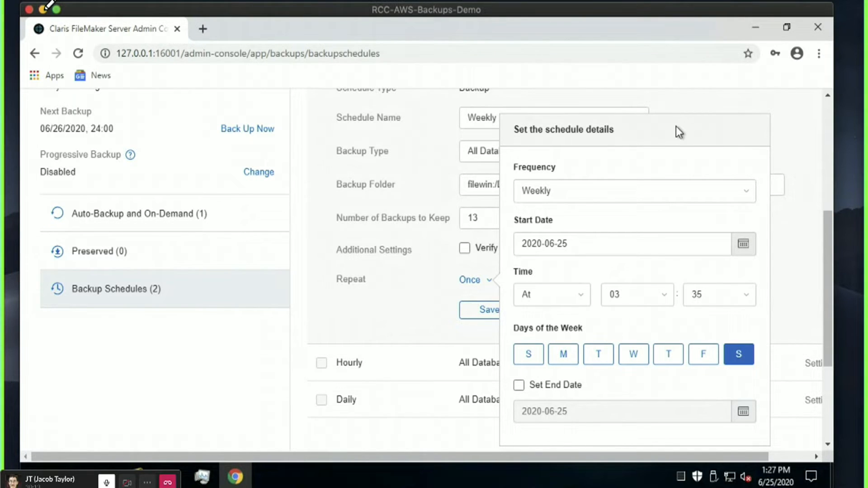
{"action": "left_click", "coordinate": [346, 335]}
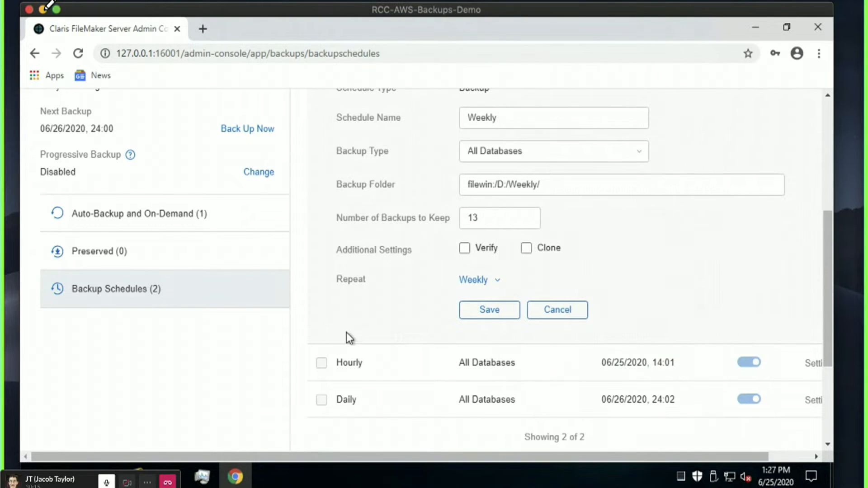
Save the Weekly schedule and return to the top of the Backup Schedules list.
{"action": "left_click", "coordinate": [487, 312]}
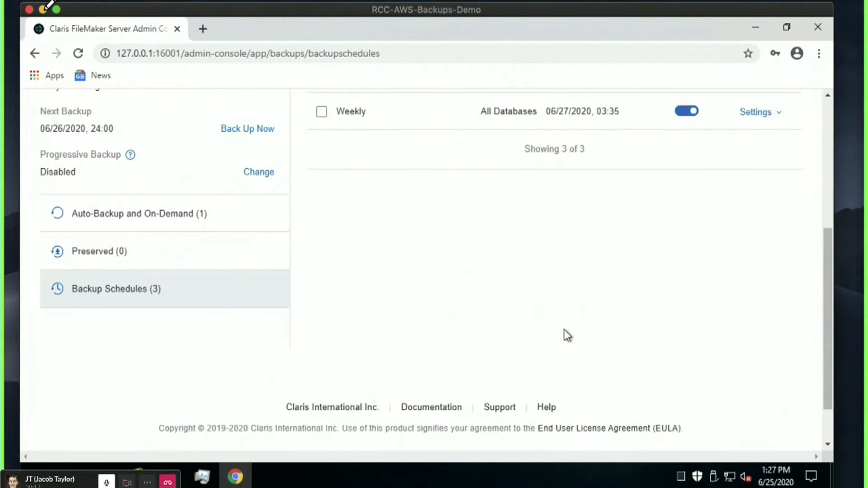
{"action": "scroll", "coordinate": [568, 335], "scroll_direction": "up", "scroll_amount": 2}
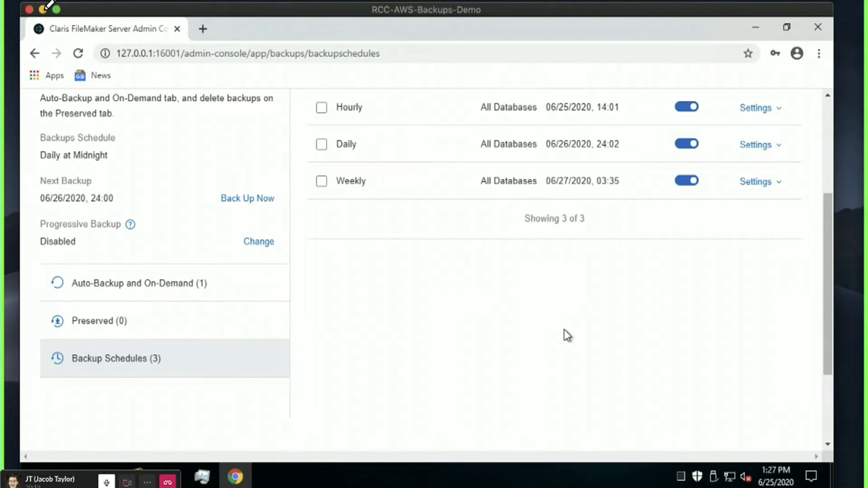
{"action": "scroll", "coordinate": [565, 332], "scroll_direction": "up", "scroll_amount": 2}
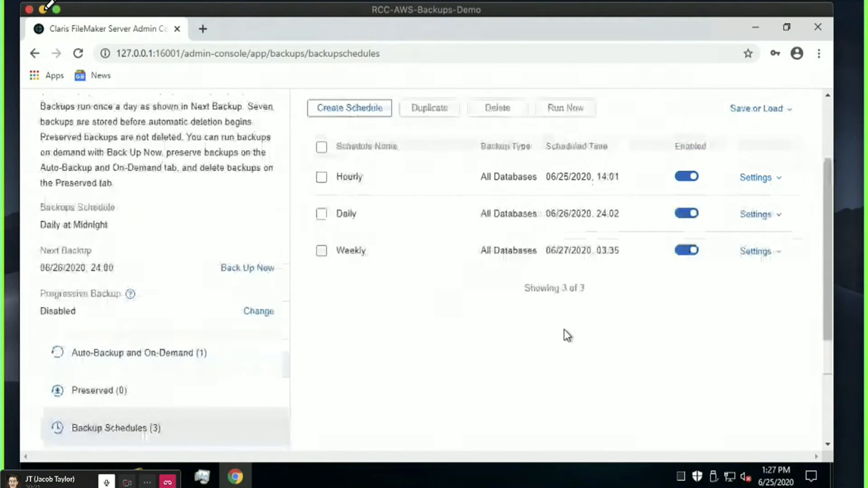
{"action": "scroll", "coordinate": [566, 335], "scroll_direction": "up", "scroll_amount": 2}
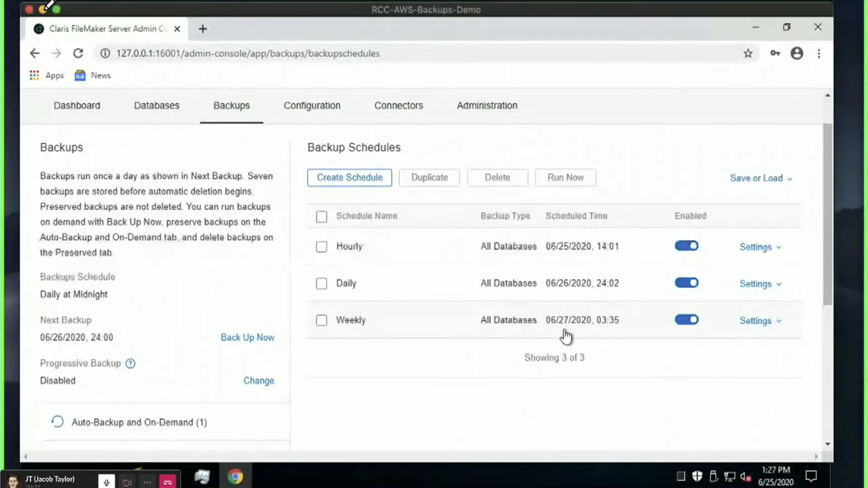
Highlight the sidebar's backup description paragraphs to point them out.
{"action": "left_click_drag", "start_coordinate": [149, 335], "coordinate": [31, 254]}
{"action": "left_click", "coordinate": [138, 274]}
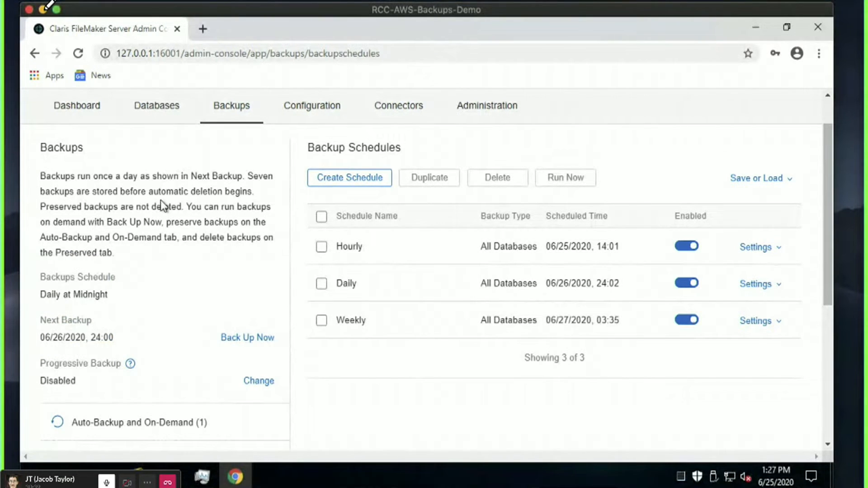
{"action": "left_click_drag", "start_coordinate": [117, 254], "coordinate": [43, 176]}
{"action": "left_click", "coordinate": [69, 177]}
Look over the Backups page, then switch to Configuration General Settings.
{"action": "scroll", "coordinate": [235, 206], "scroll_direction": "up", "scroll_amount": 1}
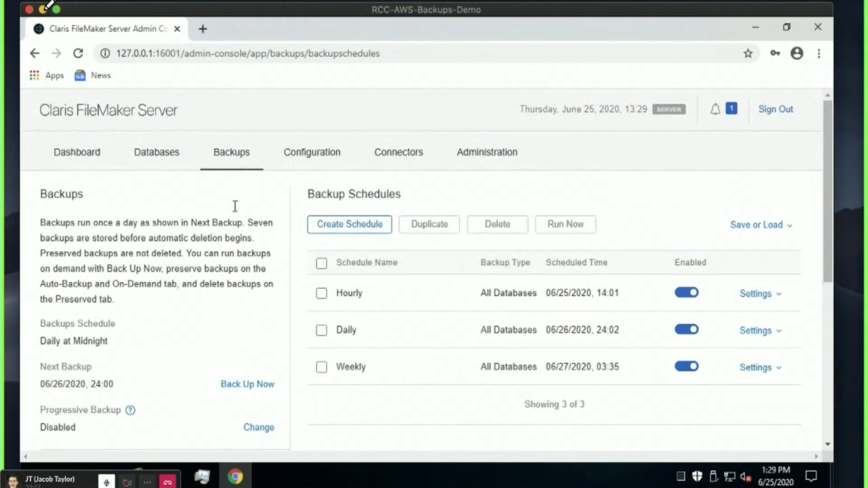
{"action": "scroll", "coordinate": [217, 213], "scroll_direction": "down", "scroll_amount": 6}
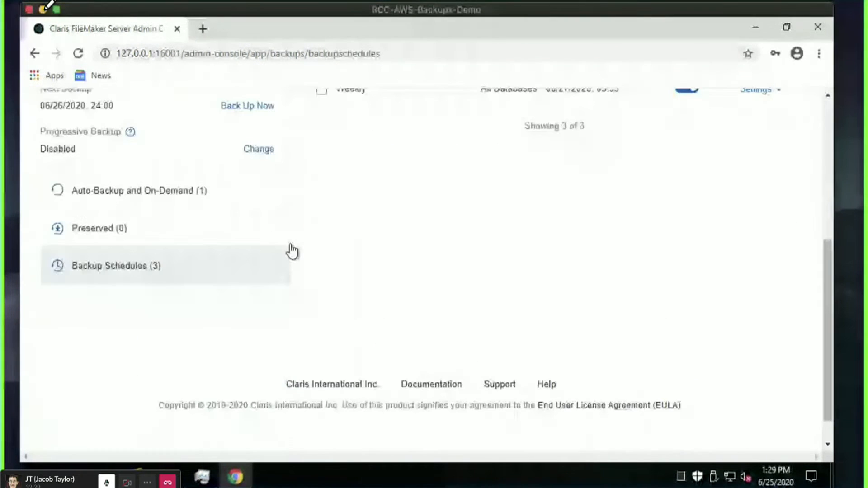
{"action": "scroll", "coordinate": [291, 248], "scroll_direction": "up", "scroll_amount": 6}
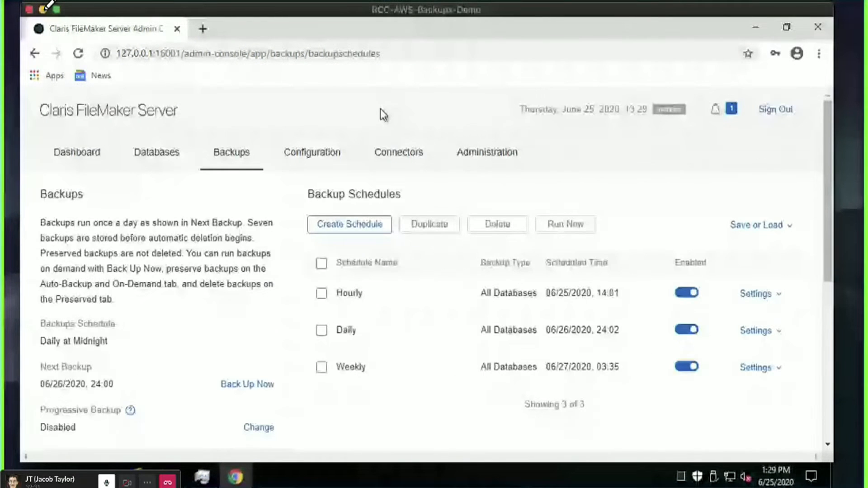
{"action": "scroll", "coordinate": [292, 246], "scroll_direction": "down", "scroll_amount": 6}
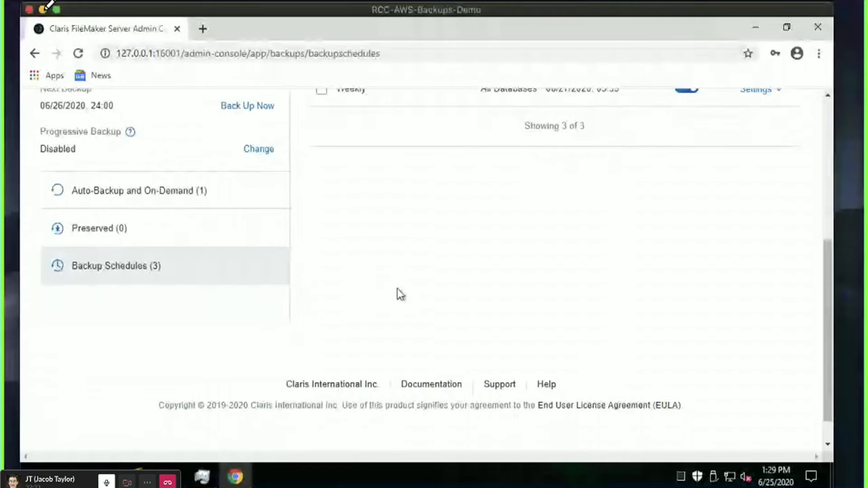
{"action": "scroll", "coordinate": [397, 289], "scroll_direction": "up", "scroll_amount": 6}
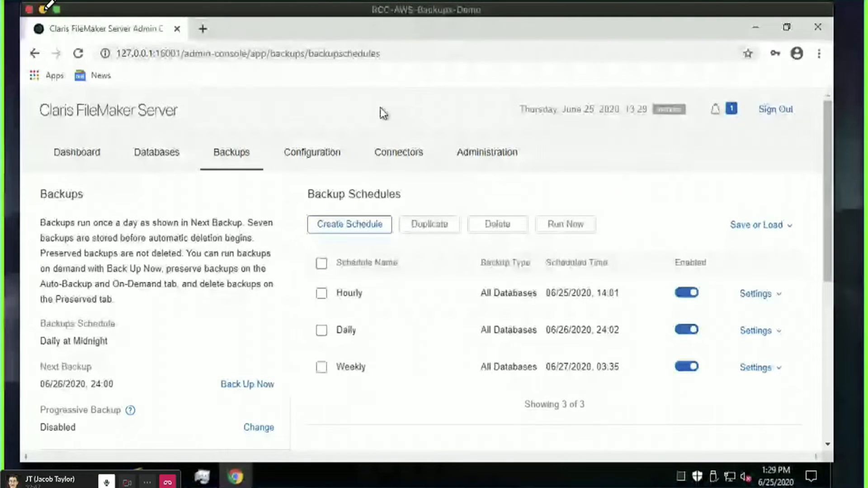
{"action": "left_click", "coordinate": [302, 161]}
Review the Startup Settings in General Settings, then return to the Backups page.
{"action": "scroll", "coordinate": [343, 249], "scroll_direction": "down", "scroll_amount": 3}
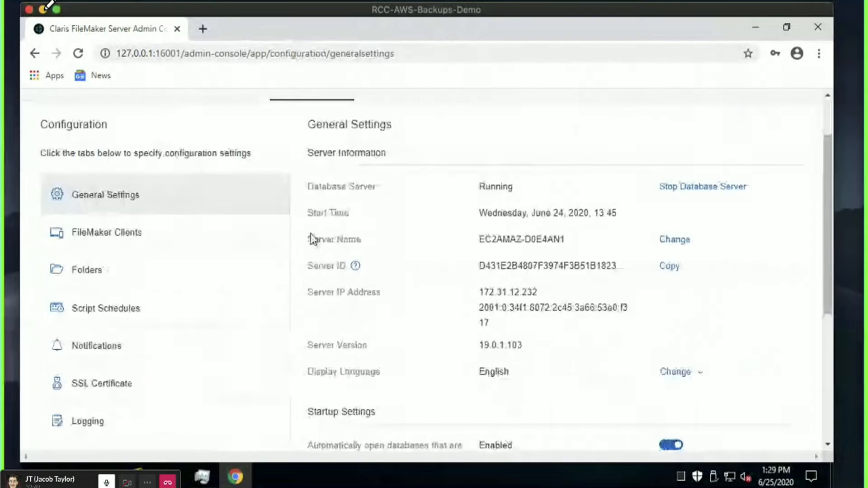
{"action": "left_click_drag", "start_coordinate": [828, 256], "coordinate": [828, 250]}
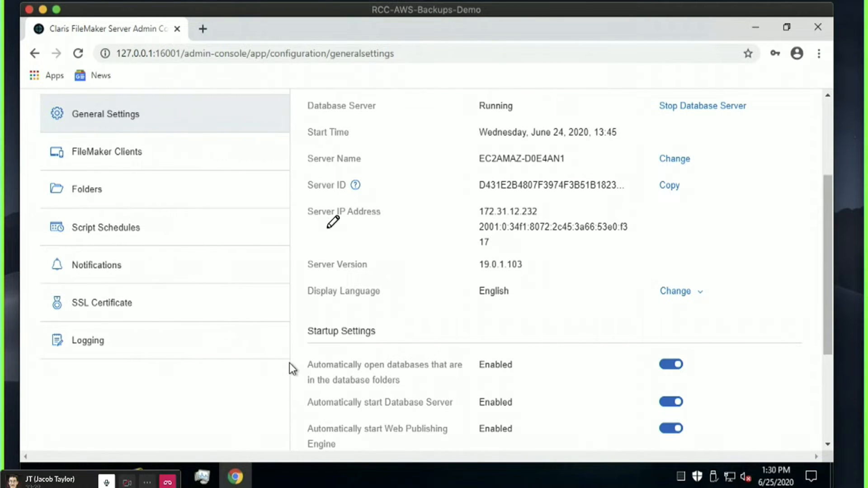
{"action": "scroll", "coordinate": [289, 366], "scroll_direction": "up", "scroll_amount": 5}
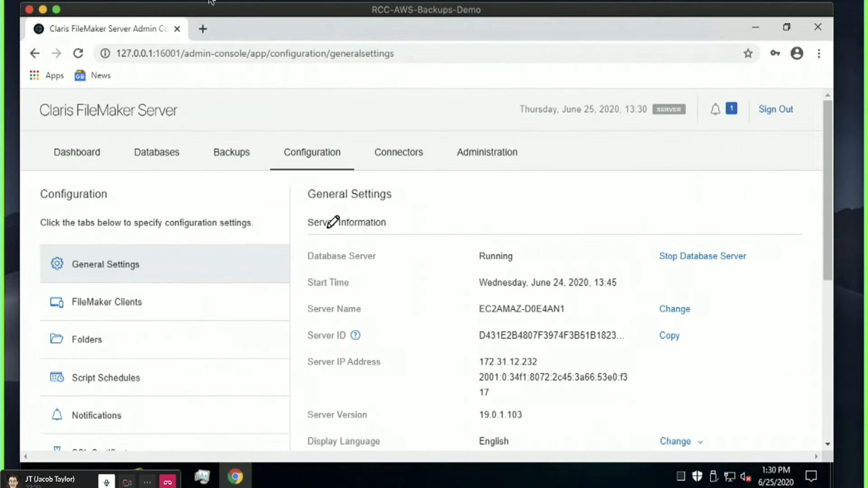
{"action": "left_click", "coordinate": [230, 152]}
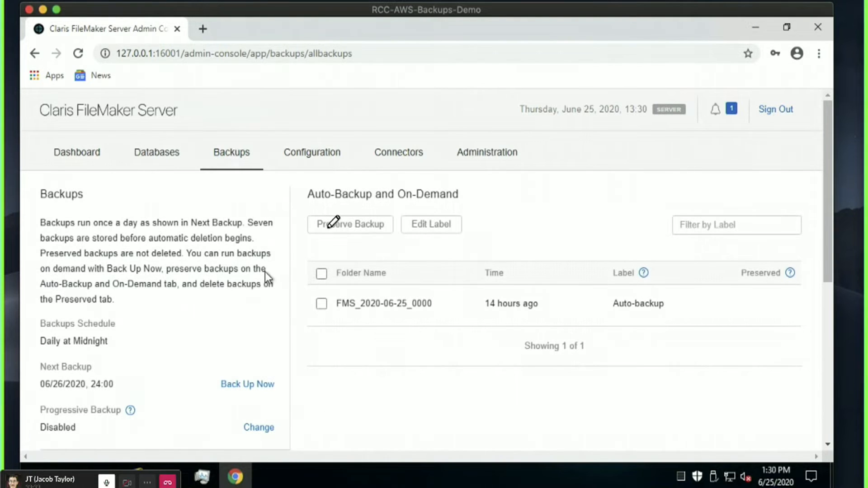
{"action": "scroll", "coordinate": [262, 272], "scroll_direction": "down", "scroll_amount": 2}
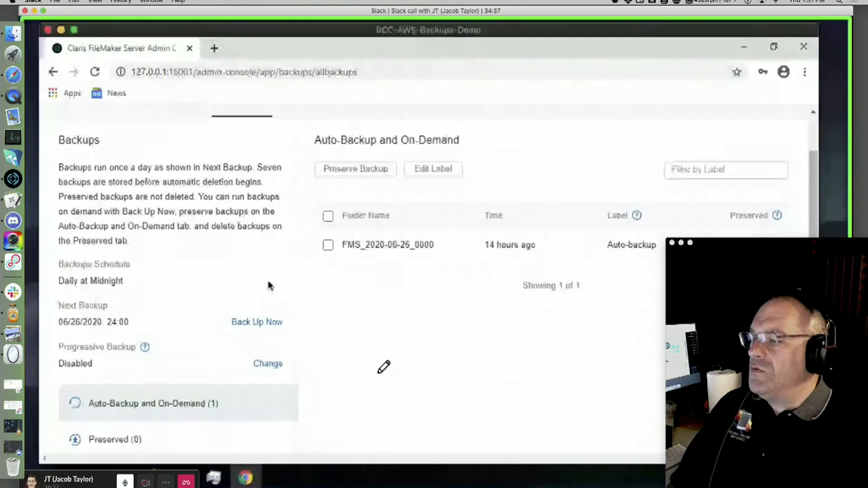
{"action": "mouse_move", "coordinate": [43, 126]}
{"action": "left_mouse_down"}
{"action": "mouse_move", "coordinate": [281, 114]}
{"action": "mouse_move", "coordinate": [272, 445]}
{"action": "mouse_move", "coordinate": [66, 457]}
{"action": "mouse_move", "coordinate": [57, 145]}
{"action": "left_mouse_up"}
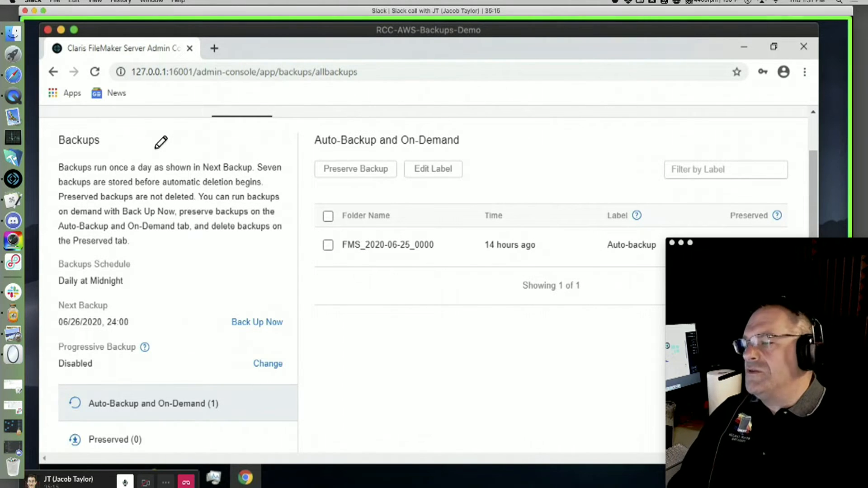
{"action": "left_click_drag", "start_coordinate": [132, 127], "coordinate": [285, 123]}
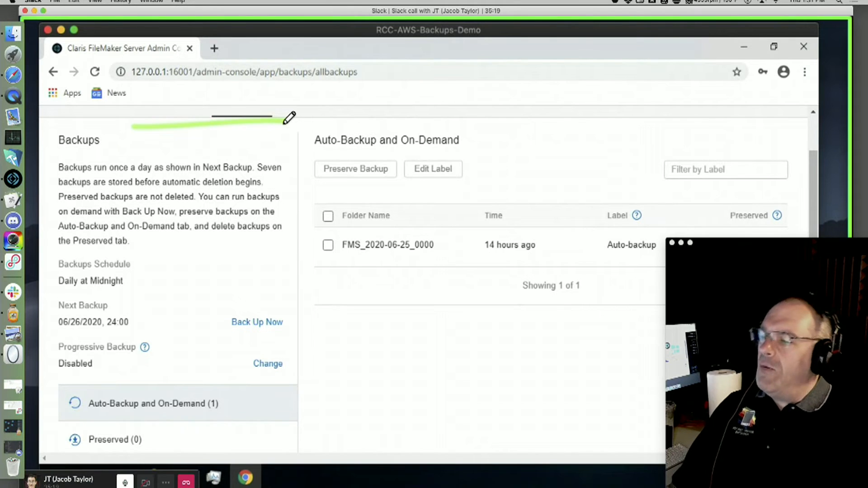
{"action": "left_click_drag", "start_coordinate": [482, 137], "coordinate": [357, 285]}
{"action": "left_click_drag", "start_coordinate": [344, 156], "coordinate": [522, 303]}
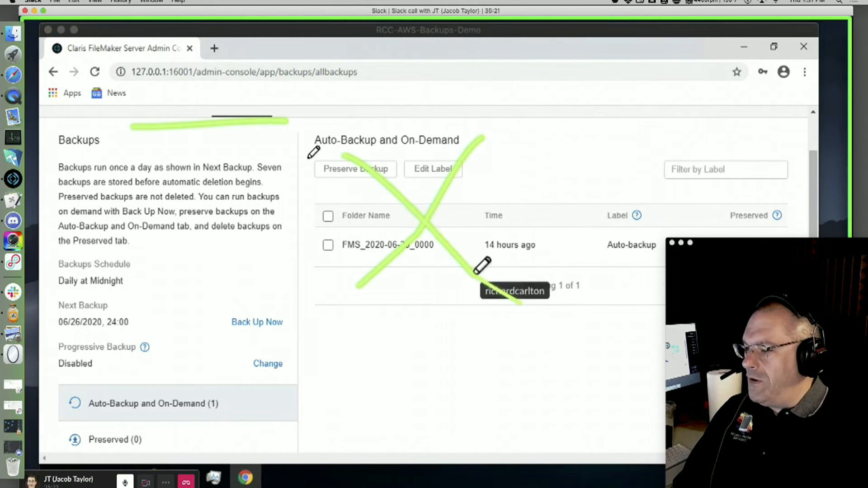
{"action": "mouse_move", "coordinate": [315, 144]}
{"action": "left_mouse_down"}
{"action": "mouse_move", "coordinate": [214, 434]}
{"action": "mouse_move", "coordinate": [87, 184]}
{"action": "mouse_move", "coordinate": [93, 176]}
{"action": "left_mouse_up"}
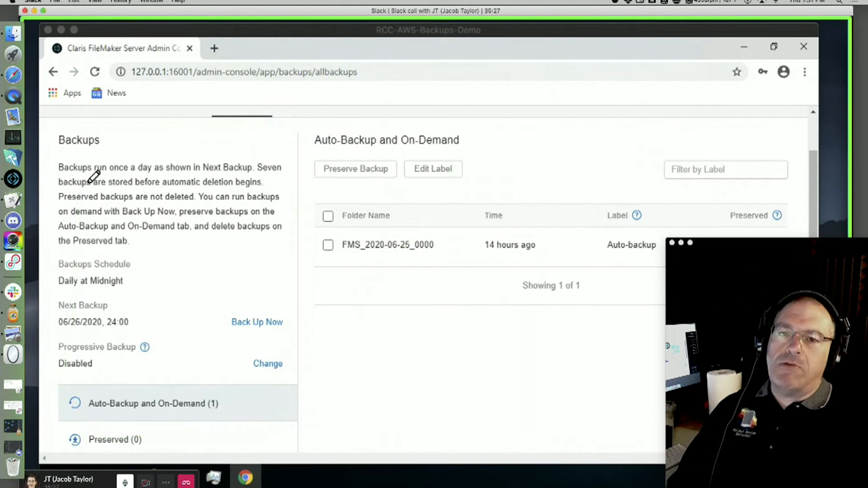
{"action": "mouse_move", "coordinate": [59, 132]}
{"action": "left_mouse_down"}
{"action": "mouse_move", "coordinate": [271, 113]}
{"action": "mouse_move", "coordinate": [294, 397]}
{"action": "mouse_move", "coordinate": [97, 451]}
{"action": "mouse_move", "coordinate": [48, 294]}
{"action": "mouse_move", "coordinate": [75, 107]}
{"action": "left_mouse_up"}
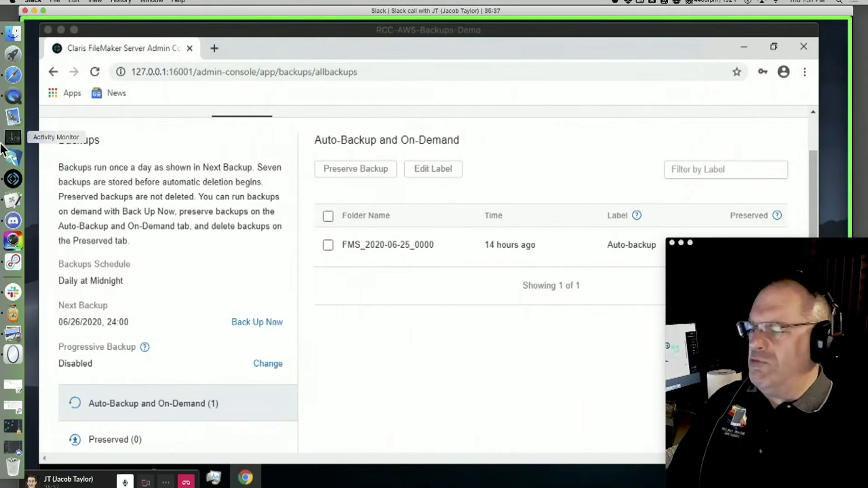
{"action": "mouse_move", "coordinate": [78, 122]}
{"action": "left_mouse_down"}
{"action": "mouse_move", "coordinate": [293, 128]}
{"action": "mouse_move", "coordinate": [301, 395]}
{"action": "mouse_move", "coordinate": [45, 182]}
{"action": "left_mouse_up"}
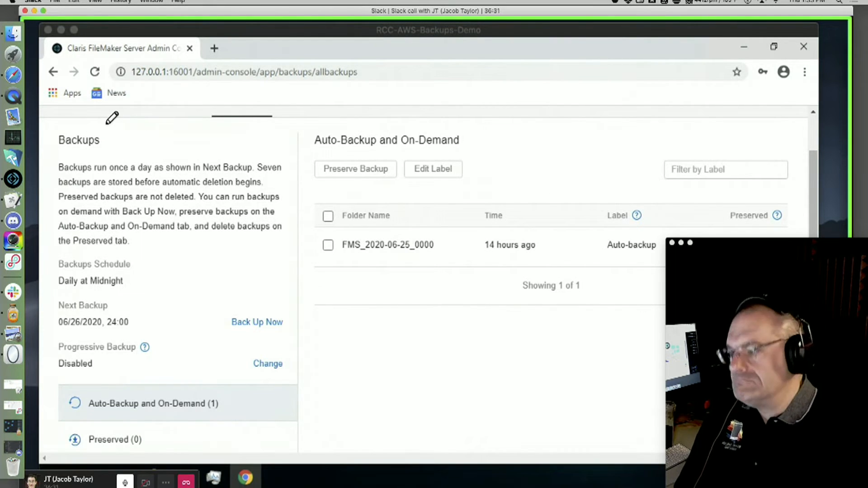
{"action": "left_click", "coordinate": [44, 12]}
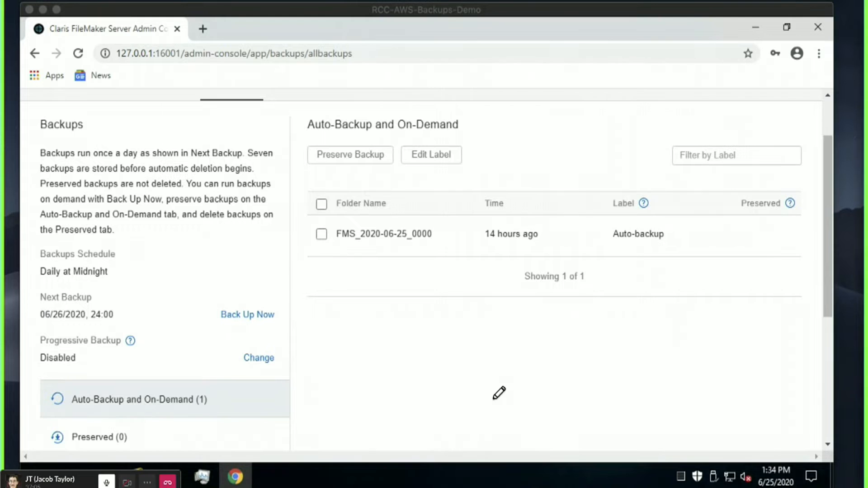
Refocus the remote server window and scroll General Settings to the three startup options.
{"action": "left_click", "coordinate": [454, 369]}
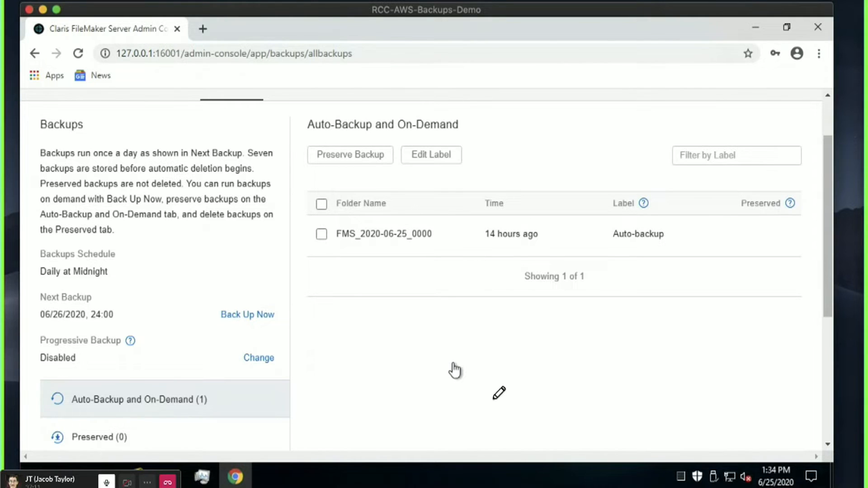
{"action": "left_click", "coordinate": [493, 400]}
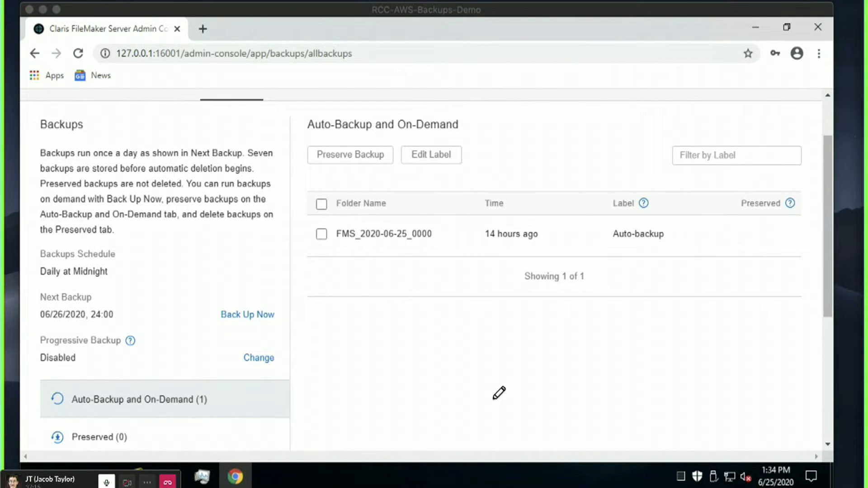
{"action": "left_click", "coordinate": [493, 16]}
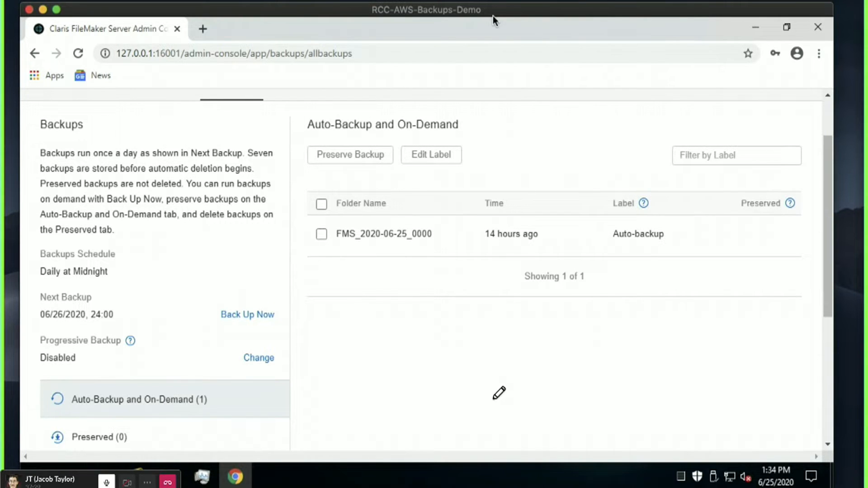
{"action": "scroll", "coordinate": [457, 349], "scroll_direction": "up", "scroll_amount": 2}
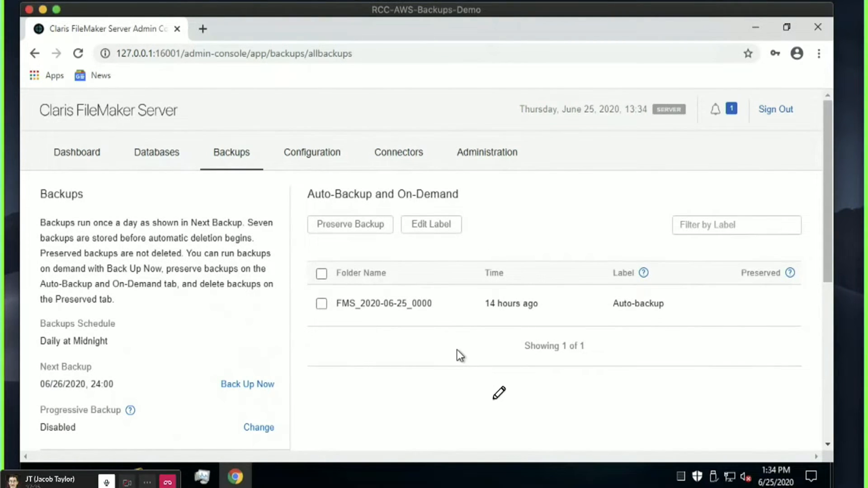
{"action": "scroll", "coordinate": [457, 348], "scroll_direction": "down", "scroll_amount": 2}
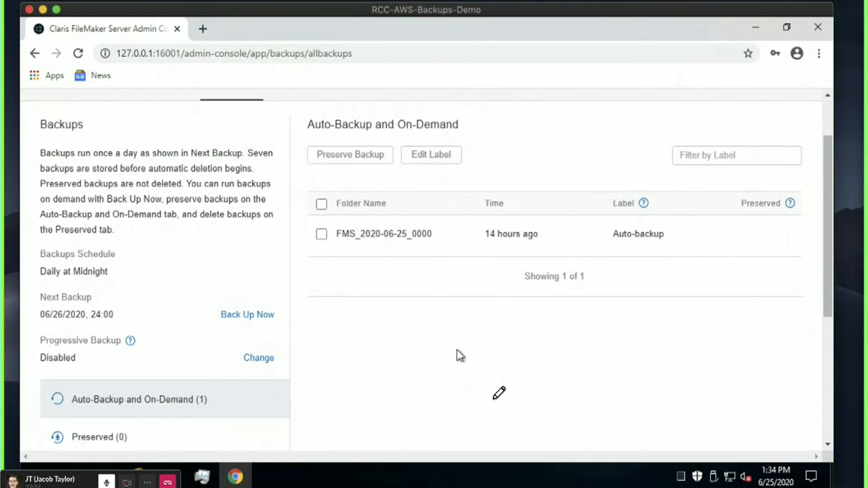
{"action": "scroll", "coordinate": [456, 349], "scroll_direction": "down", "scroll_amount": 3}
{"action": "scroll", "coordinate": [456, 355], "scroll_direction": "up", "scroll_amount": 5}
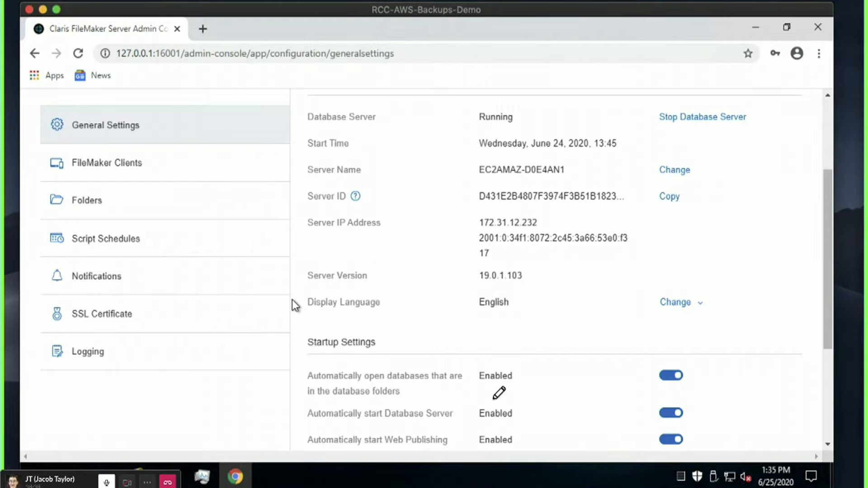
Disable 'Automatically open databases that are in the database folders' under Startup Settings.
{"action": "scroll", "coordinate": [295, 306], "scroll_direction": "up", "scroll_amount": 2}
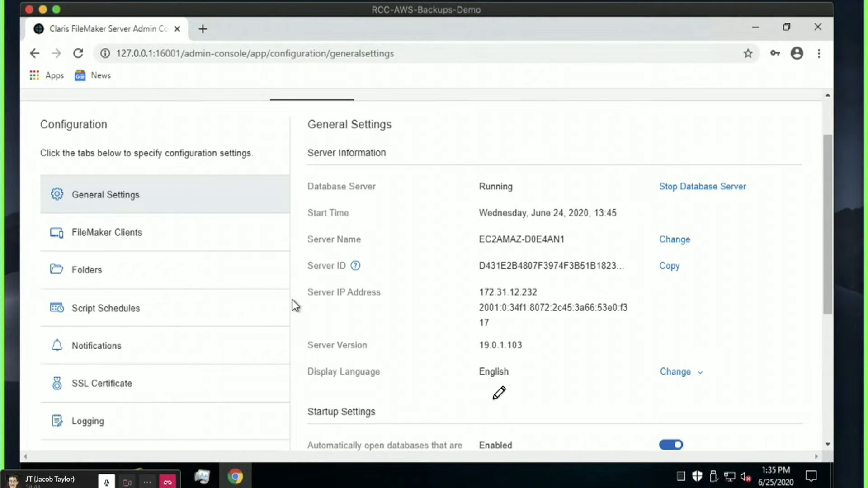
{"action": "scroll", "coordinate": [280, 310], "scroll_direction": "down", "scroll_amount": 2}
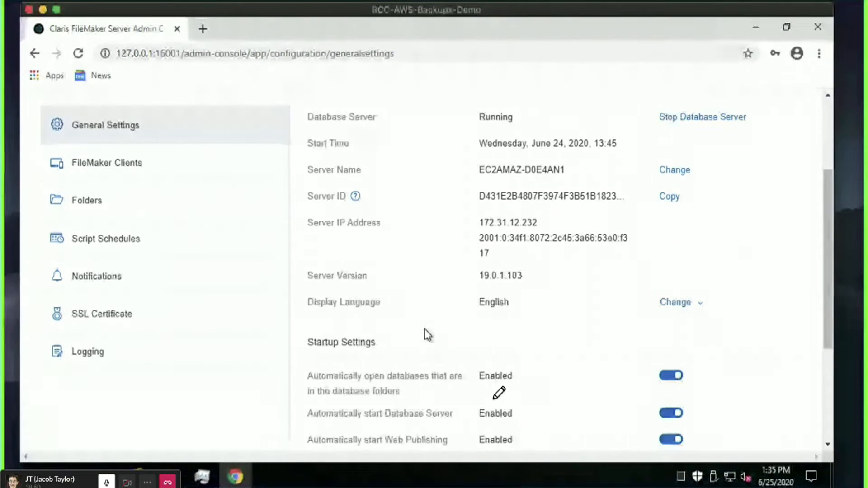
{"action": "left_click_drag", "start_coordinate": [413, 388], "coordinate": [307, 376]}
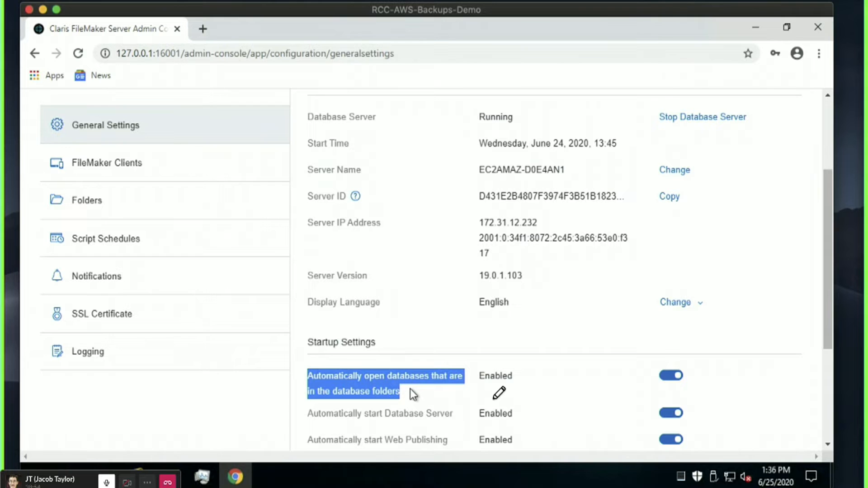
{"action": "left_click", "coordinate": [672, 380]}
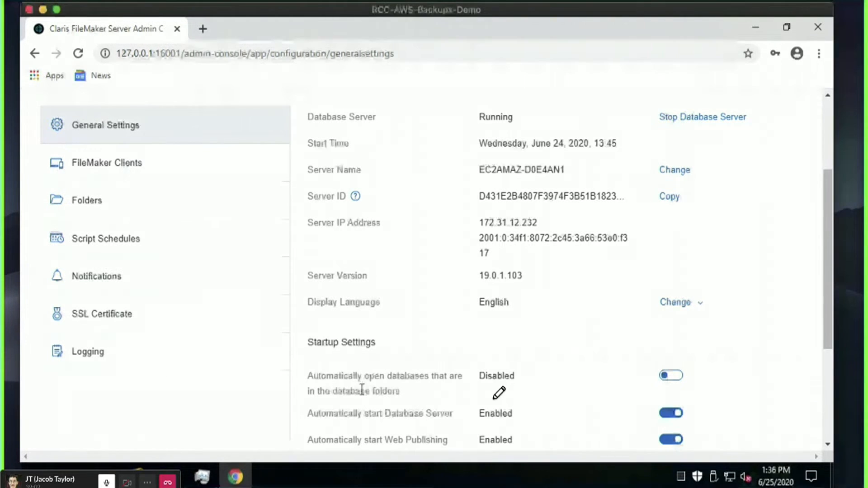
Point out the now-disabled auto-open setting, then go to the FileMaker Clients page.
{"action": "left_click_drag", "start_coordinate": [291, 378], "coordinate": [310, 378]}
{"action": "left_click", "coordinate": [321, 375]}
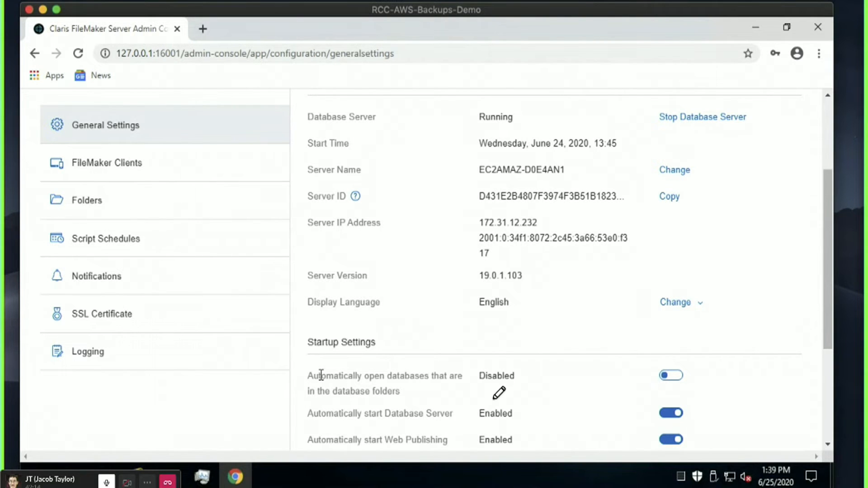
{"action": "left_click", "coordinate": [172, 167]}
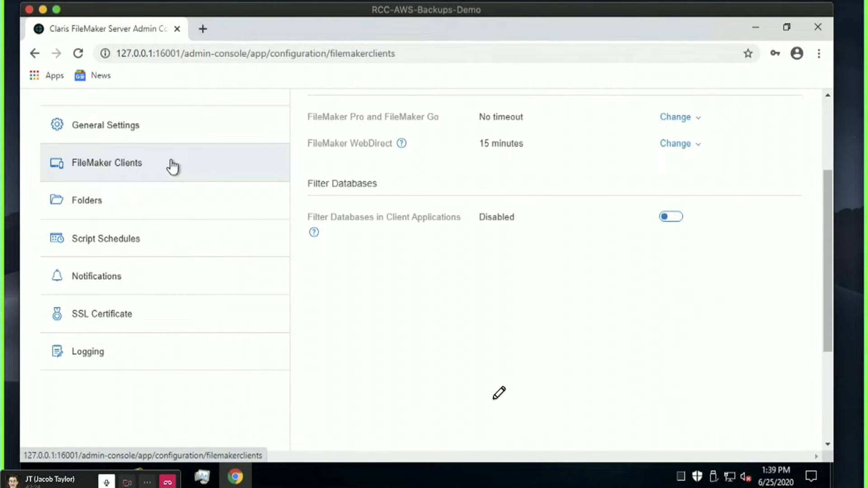
{"action": "scroll", "coordinate": [458, 359], "scroll_direction": "up", "scroll_amount": 2}
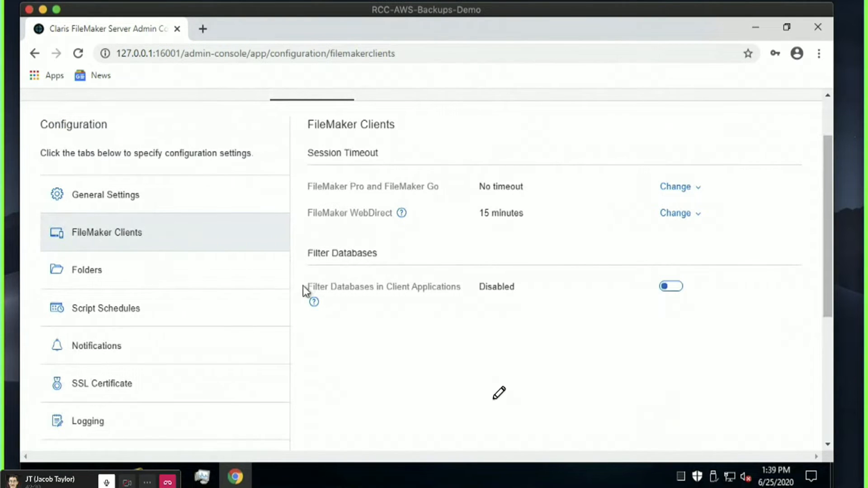
{"action": "left_click_drag", "start_coordinate": [304, 287], "coordinate": [473, 288]}
{"action": "left_click", "coordinate": [394, 334]}
{"action": "scroll", "coordinate": [389, 364], "scroll_direction": "down", "scroll_amount": 2}
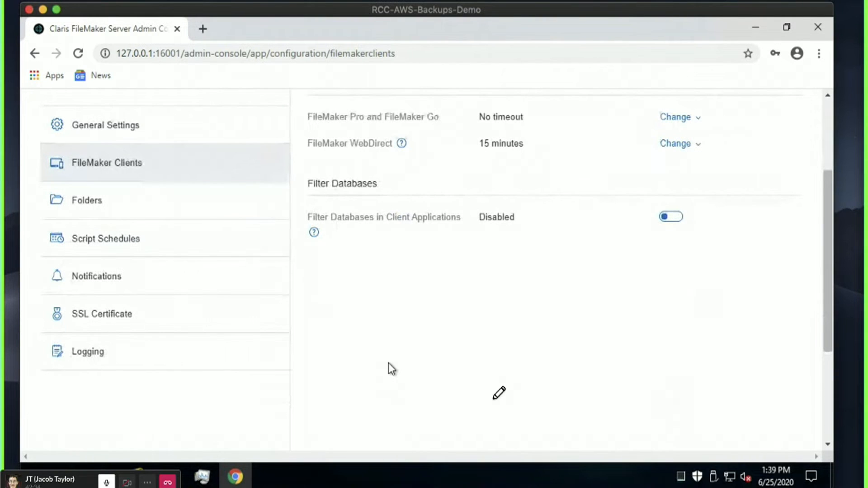
{"action": "left_click", "coordinate": [148, 208]}
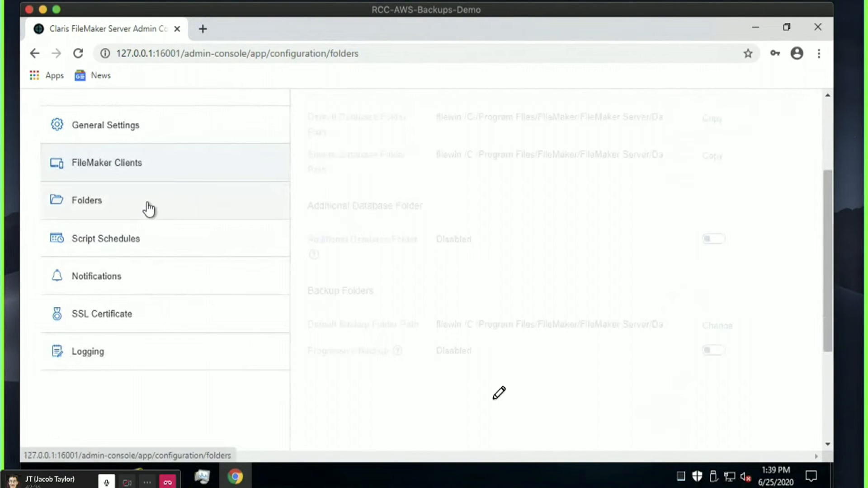
{"action": "left_click", "coordinate": [155, 168]}
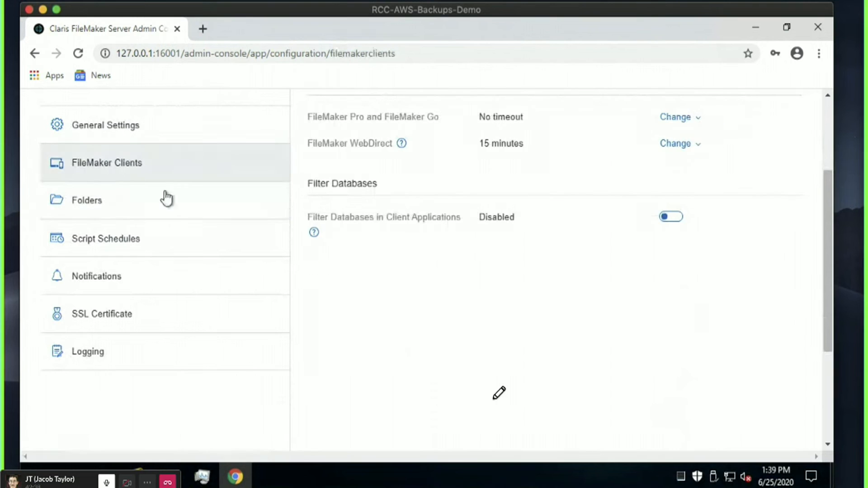
{"action": "left_click_drag", "start_coordinate": [315, 218], "coordinate": [442, 218]}
{"action": "left_click", "coordinate": [442, 218]}
{"action": "left_click", "coordinate": [140, 203]}
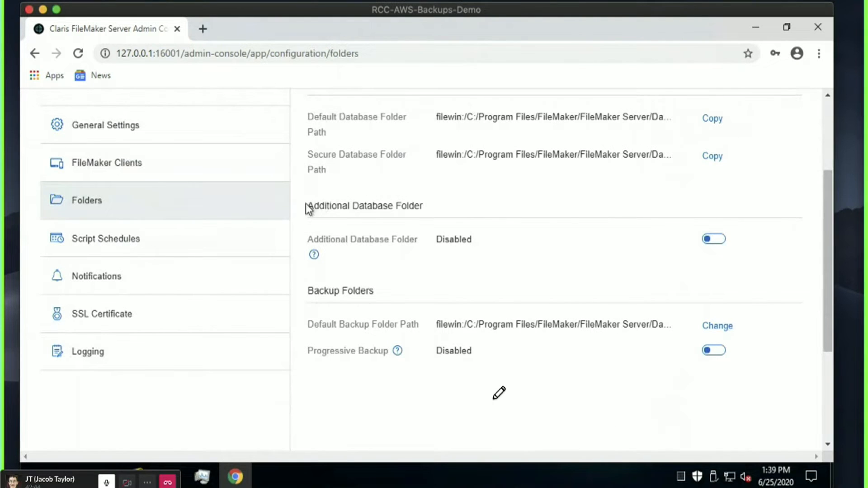
{"action": "left_click_drag", "start_coordinate": [305, 206], "coordinate": [470, 204]}
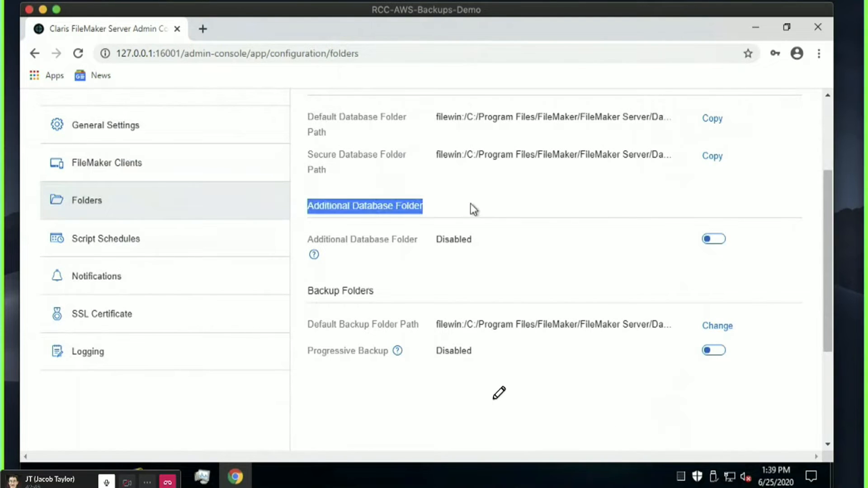
{"action": "left_click", "coordinate": [414, 203]}
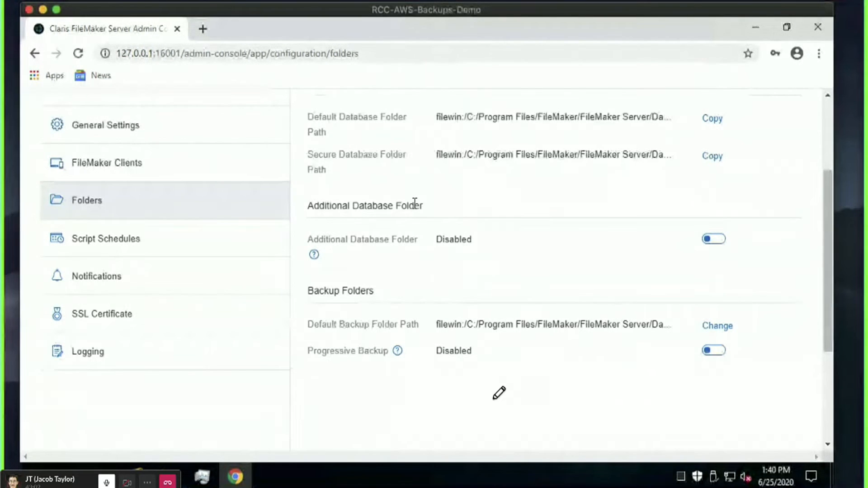
{"action": "triple_click", "coordinate": [386, 205]}
{"action": "left_click", "coordinate": [378, 216]}
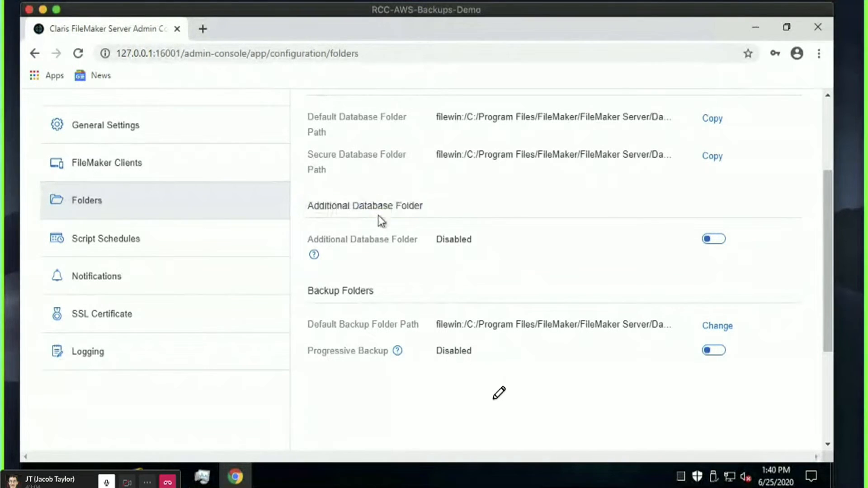
Enable the Additional Database Folder, leaving its path empty for now.
{"action": "left_click", "coordinate": [712, 240]}
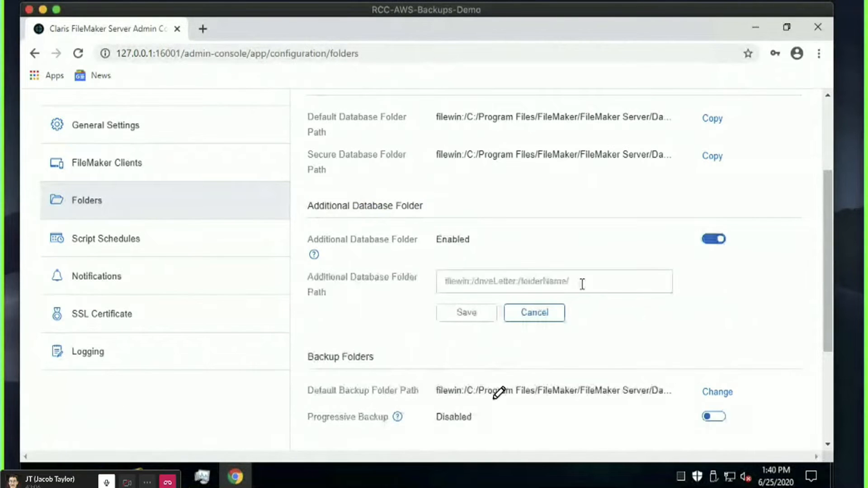
{"action": "left_click", "coordinate": [465, 276]}
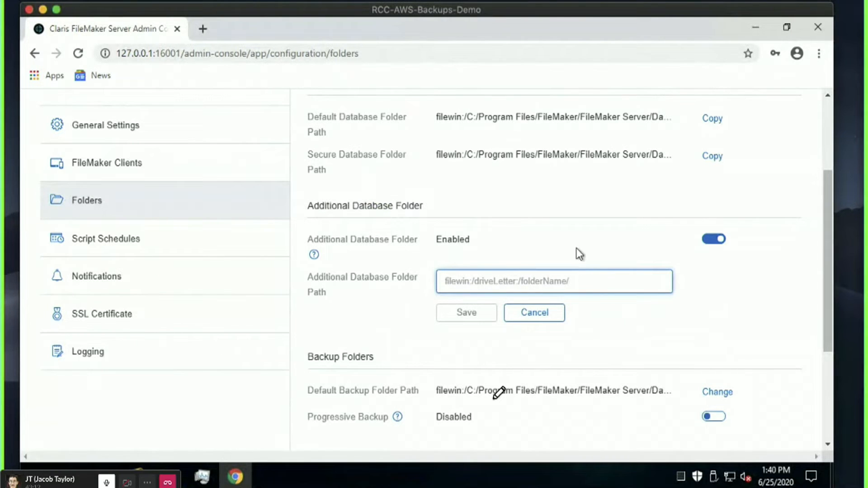
{"action": "left_click", "coordinate": [495, 258]}
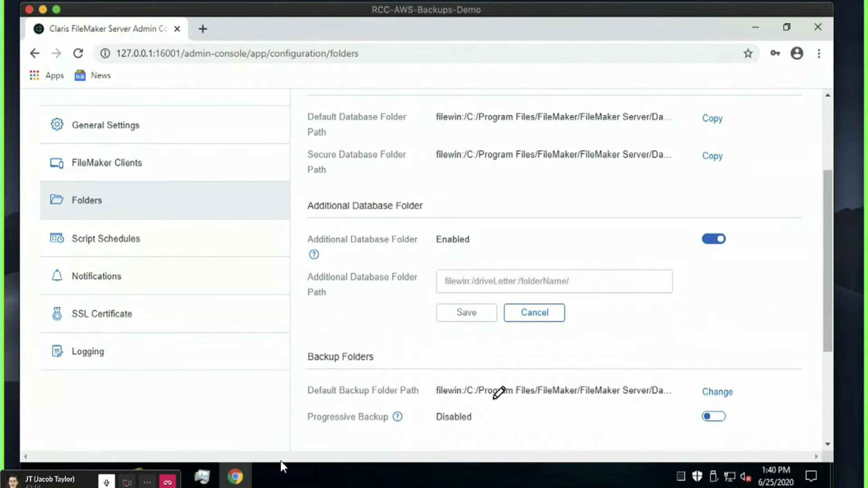
Create a new folder named Databases on drive D: in File Explorer.
{"action": "left_click", "coordinate": [166, 467]}
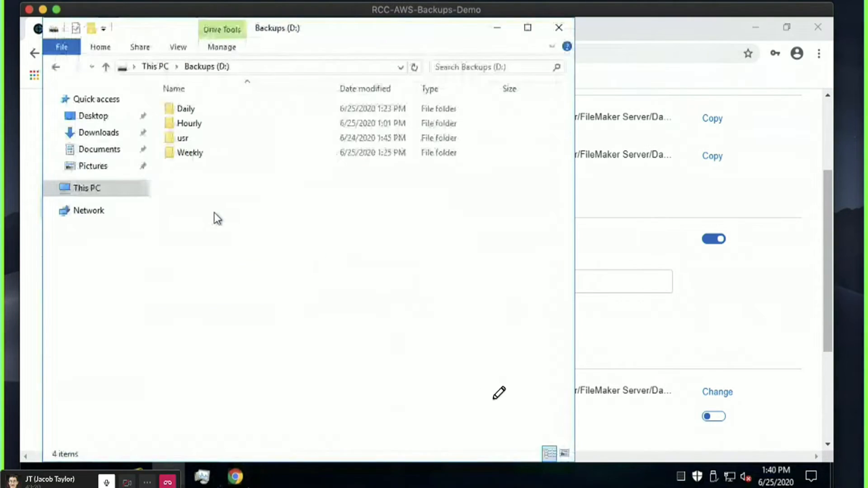
{"action": "right_click", "coordinate": [210, 210]}
{"action": "mouse_move", "coordinate": [346, 377]}
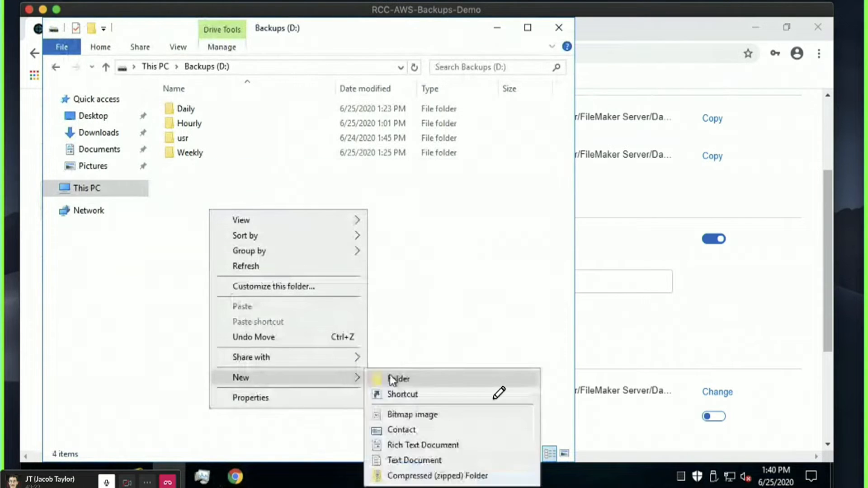
{"action": "left_click", "coordinate": [389, 376]}
{"action": "type", "text": "Databases"}
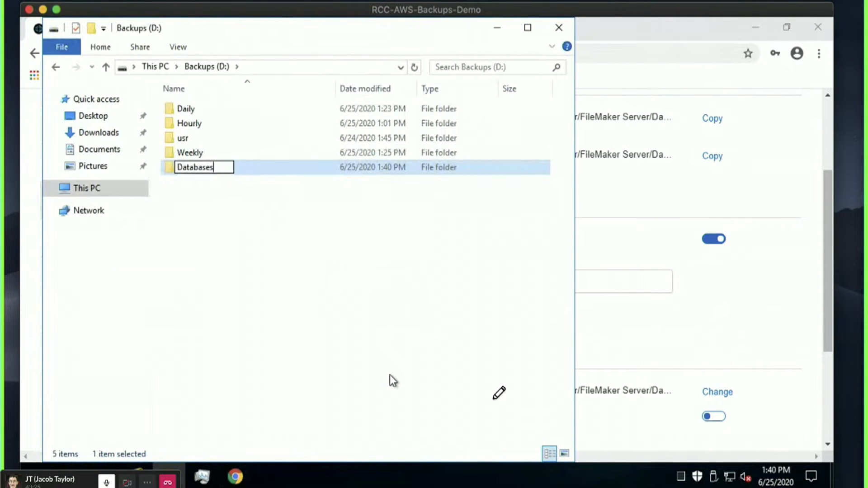
{"action": "key", "text": "Return"}
Enter filewin:/D:/Databases/ as the Additional Database Folder path and save it.
{"action": "left_click", "coordinate": [703, 322]}
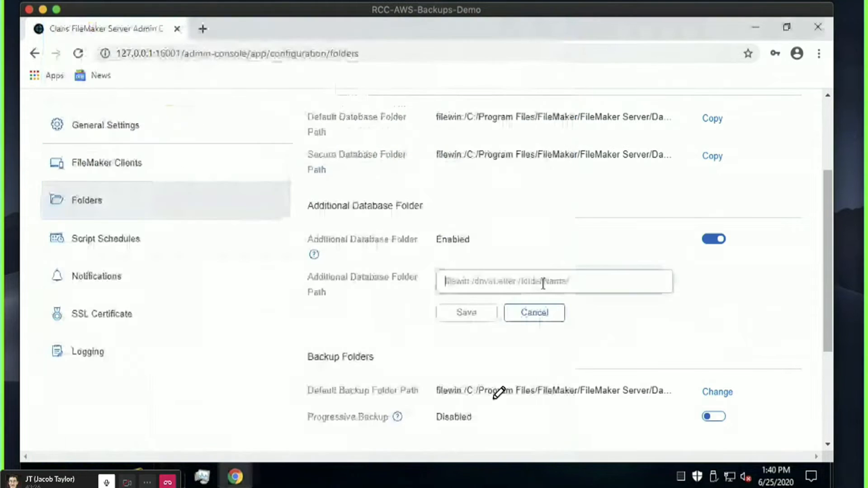
{"action": "left_click", "coordinate": [542, 282]}
{"action": "type", "text": "filewin:"}
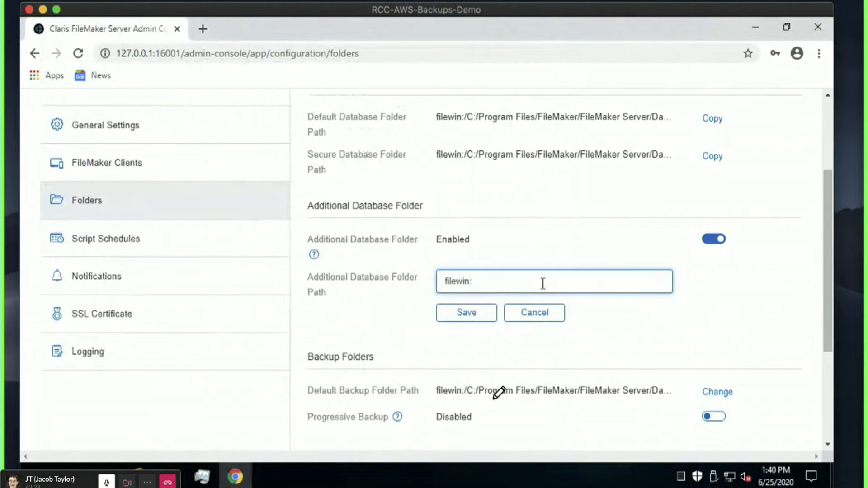
{"action": "type", "text": "/D:/Databases/"}
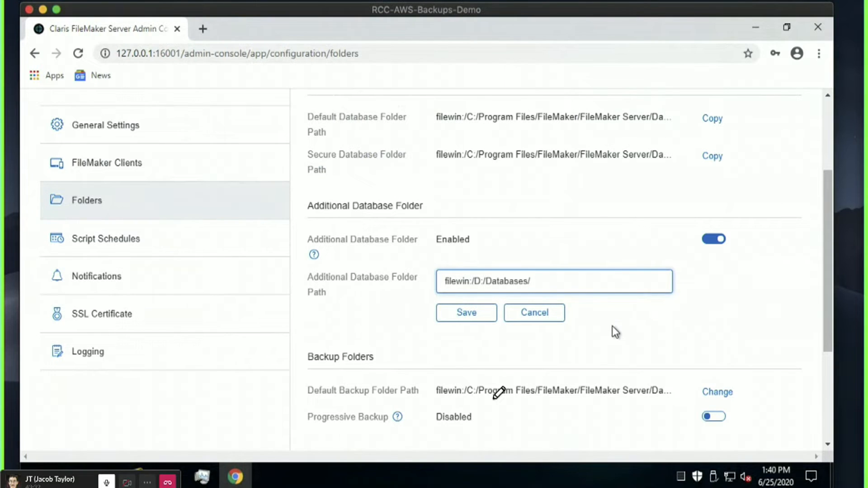
{"action": "left_click", "coordinate": [470, 312]}
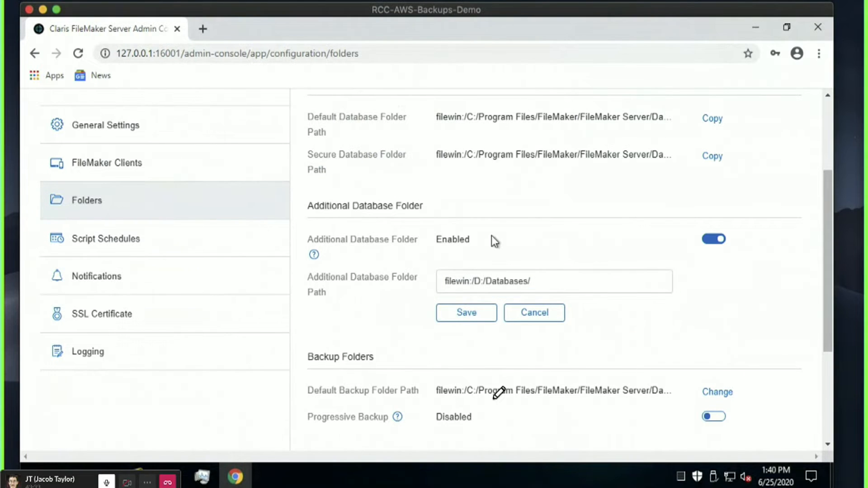
{"action": "left_click", "coordinate": [466, 318]}
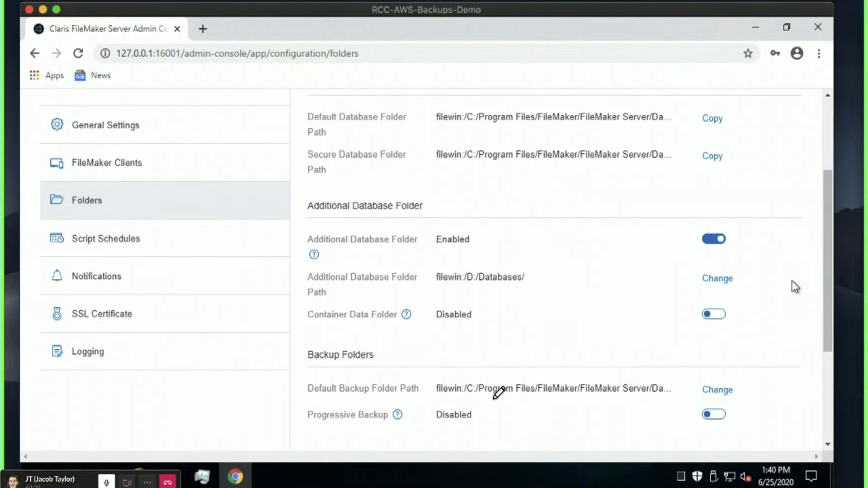
Review the Folders settings, then switch to the Databases list showing FMServer_Sample with no clients.
{"action": "scroll", "coordinate": [791, 280], "scroll_direction": "down", "scroll_amount": 2}
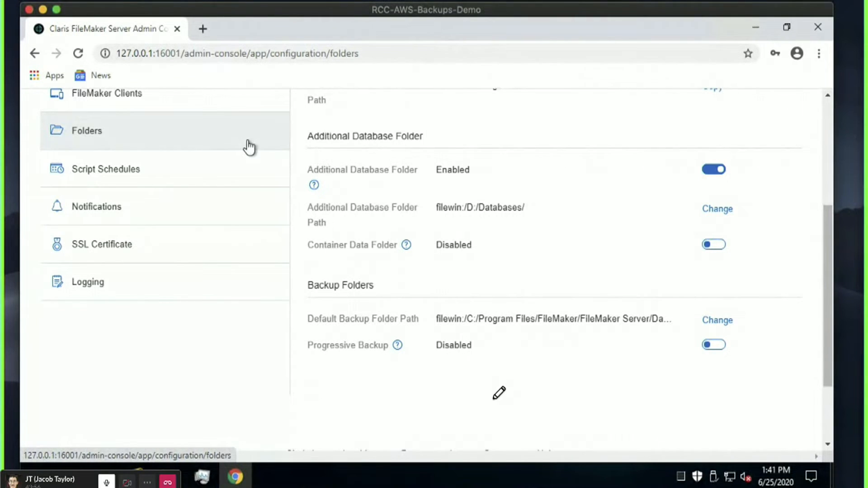
{"action": "scroll", "coordinate": [243, 134], "scroll_direction": "up", "scroll_amount": 4}
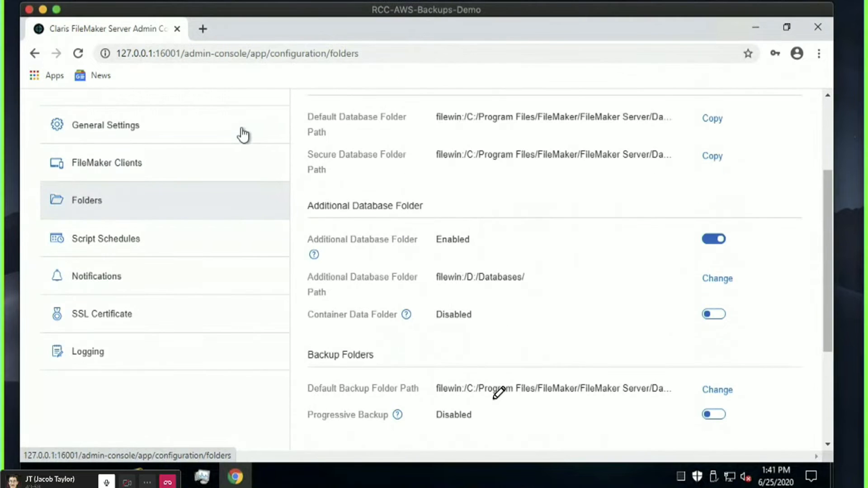
{"action": "left_click", "coordinate": [165, 154]}
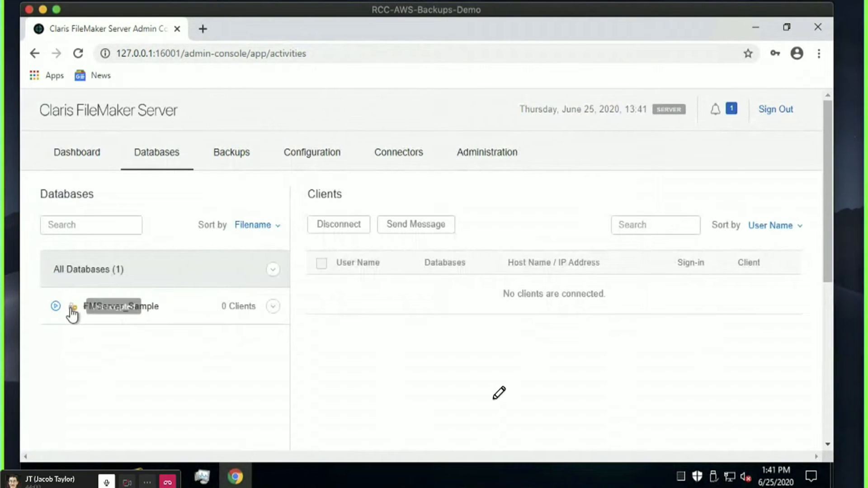
Check Backups and General Settings, then return to Folders to confirm Container Data Folder is disabled.
{"action": "left_click", "coordinate": [228, 154]}
{"action": "left_click", "coordinate": [311, 153]}
{"action": "scroll", "coordinate": [280, 254], "scroll_direction": "down", "scroll_amount": 3}
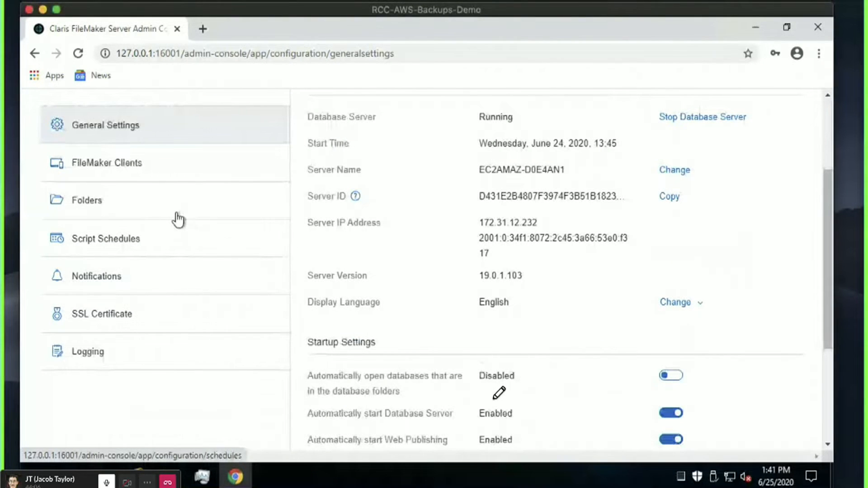
{"action": "left_click", "coordinate": [177, 212]}
{"action": "left_click_drag", "start_coordinate": [472, 315], "coordinate": [435, 316]}
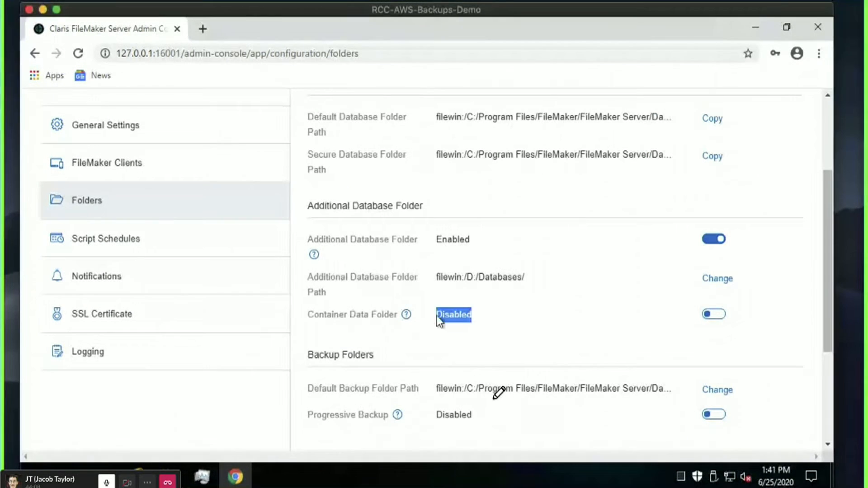
{"action": "left_click", "coordinate": [463, 314]}
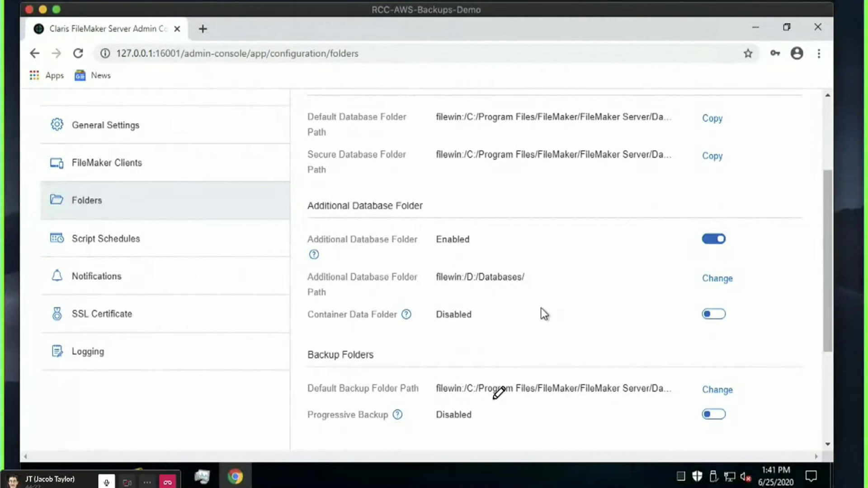
{"action": "left_click_drag", "start_coordinate": [486, 314], "coordinate": [435, 315]}
{"action": "left_click", "coordinate": [458, 311]}
{"action": "left_click_drag", "start_coordinate": [307, 314], "coordinate": [399, 313]}
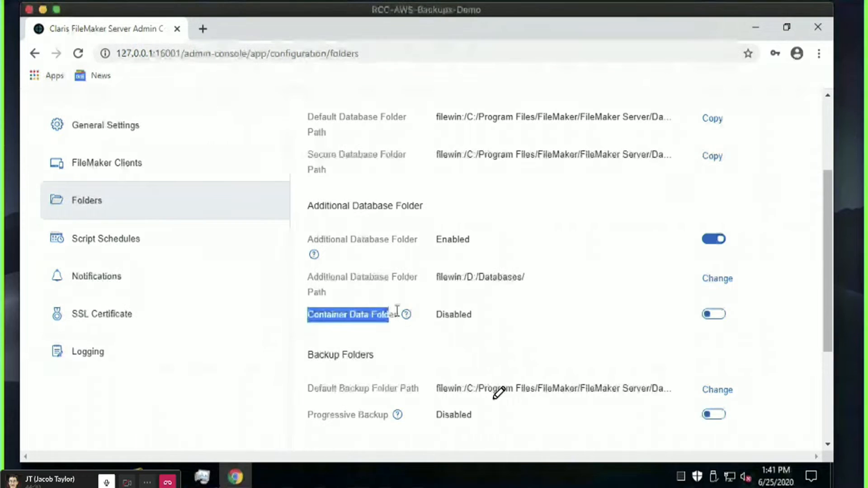
{"action": "left_click", "coordinate": [376, 315]}
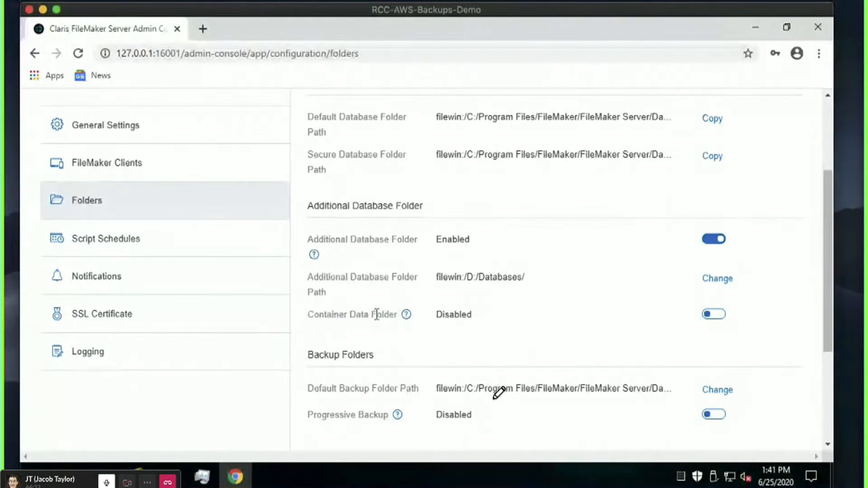
{"action": "double_click", "coordinate": [452, 314]}
{"action": "left_click", "coordinate": [451, 314]}
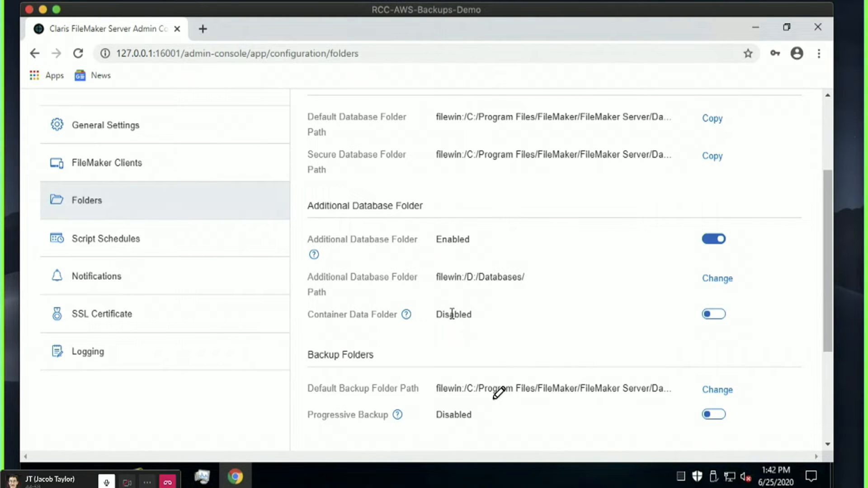
Look over the Script Schedules settings page.
{"action": "scroll", "coordinate": [452, 315], "scroll_direction": "down", "scroll_amount": 2}
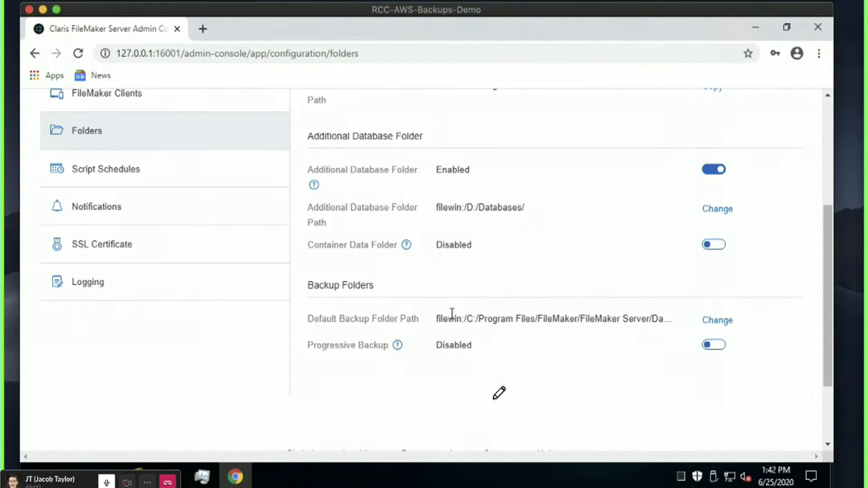
{"action": "scroll", "coordinate": [452, 314], "scroll_direction": "down", "scroll_amount": 2}
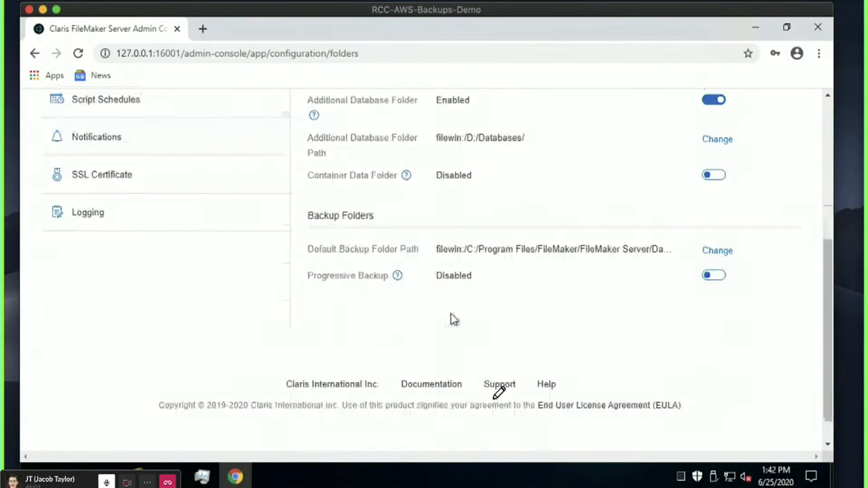
{"action": "scroll", "coordinate": [451, 313], "scroll_direction": "up", "scroll_amount": 2}
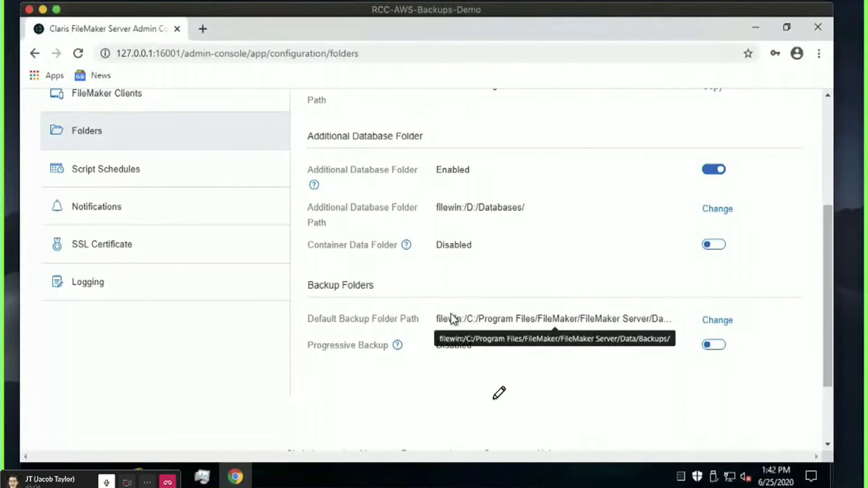
{"action": "left_click", "coordinate": [214, 168]}
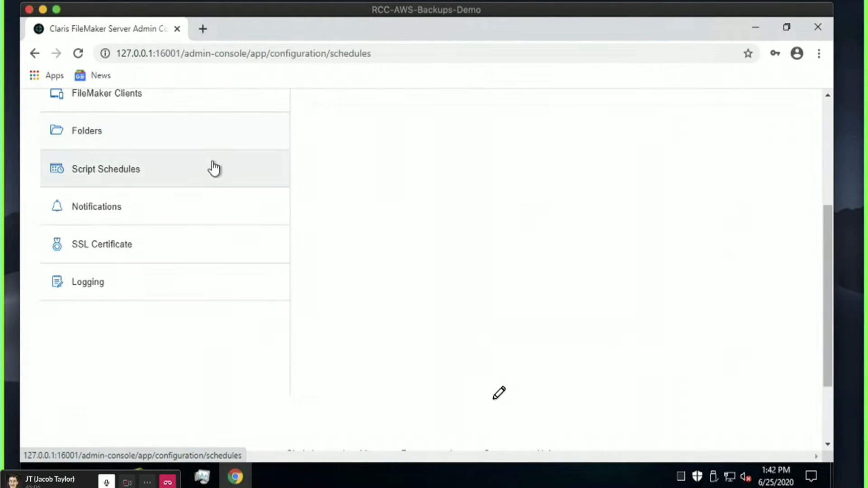
{"action": "scroll", "coordinate": [427, 314], "scroll_direction": "up", "scroll_amount": 4}
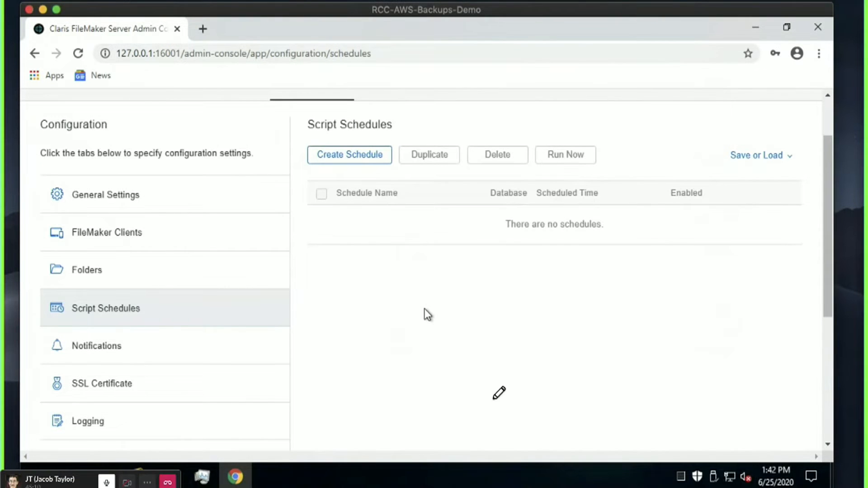
{"action": "scroll", "coordinate": [424, 308], "scroll_direction": "down", "scroll_amount": 1}
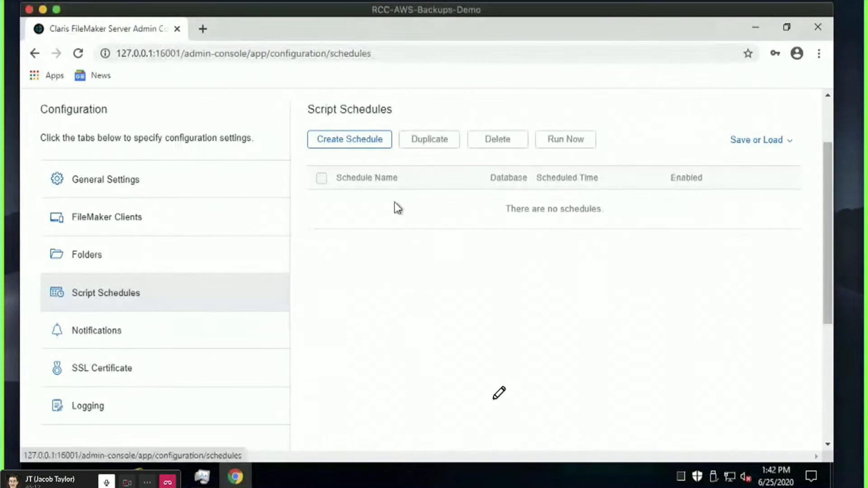
Switch on Send Email Notifications on the Notifications page and scroll to the SMTP settings.
{"action": "left_click", "coordinate": [207, 332]}
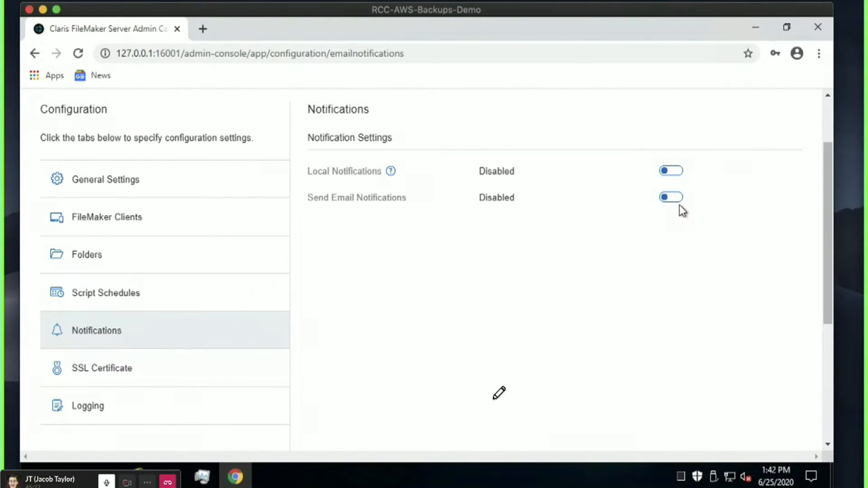
{"action": "left_click", "coordinate": [669, 197]}
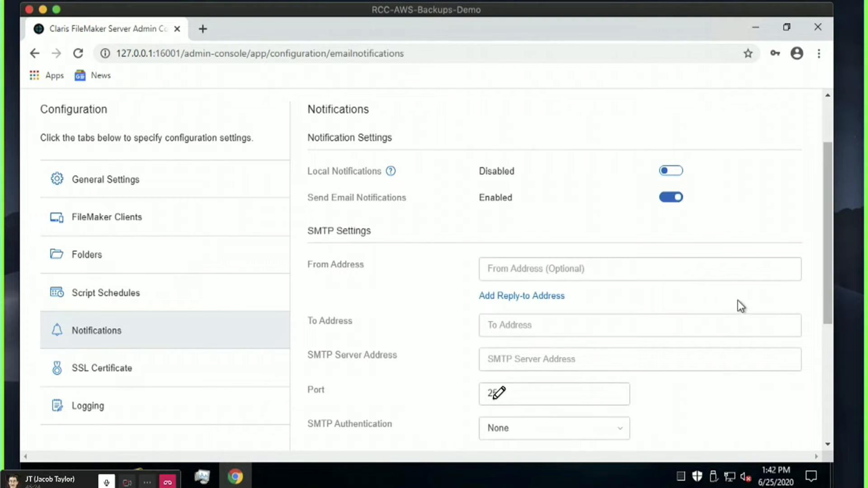
{"action": "scroll", "coordinate": [474, 285], "scroll_direction": "down", "scroll_amount": 2}
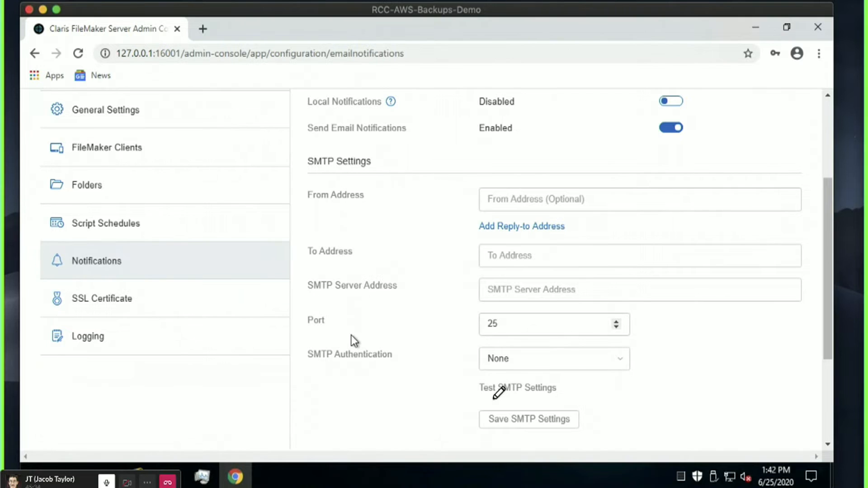
{"action": "scroll", "coordinate": [350, 335], "scroll_direction": "up", "scroll_amount": 1}
{"action": "scroll", "coordinate": [351, 335], "scroll_direction": "down", "scroll_amount": 1}
Check the installed SSL certificate, then view Logging and its downloadable log file list.
{"action": "left_click", "coordinate": [117, 297]}
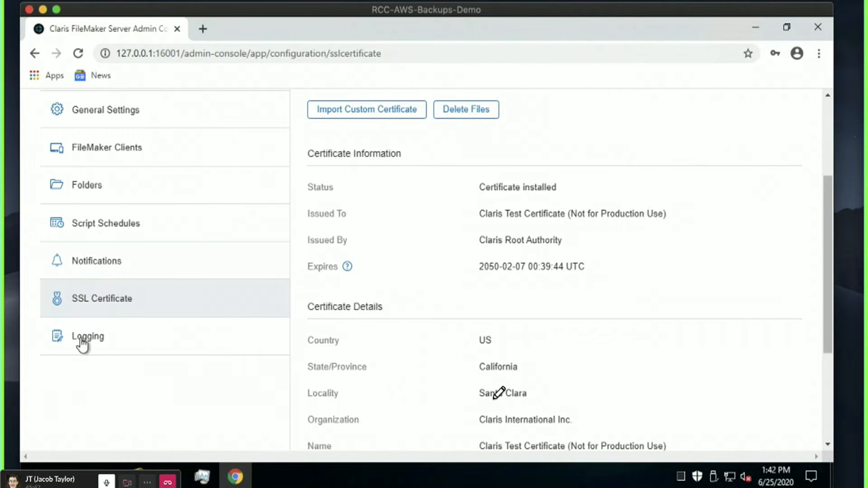
{"action": "left_click", "coordinate": [87, 334]}
{"action": "scroll", "coordinate": [496, 300], "scroll_direction": "up", "scroll_amount": 1}
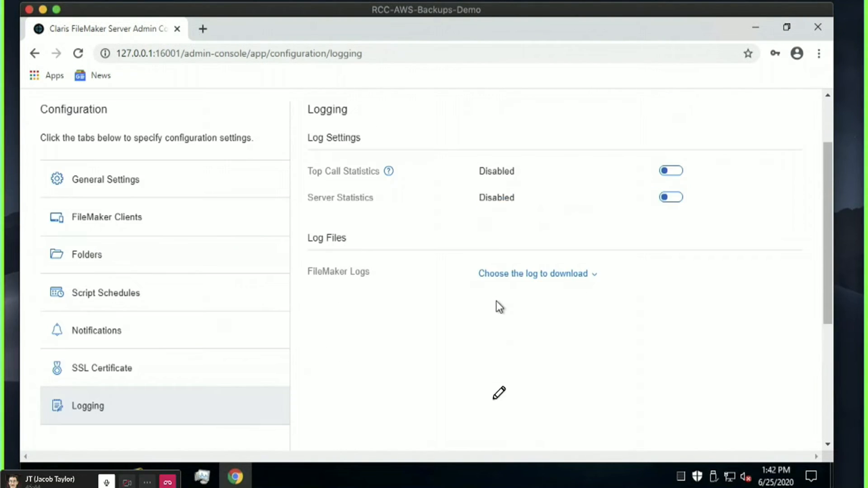
{"action": "left_click", "coordinate": [544, 274]}
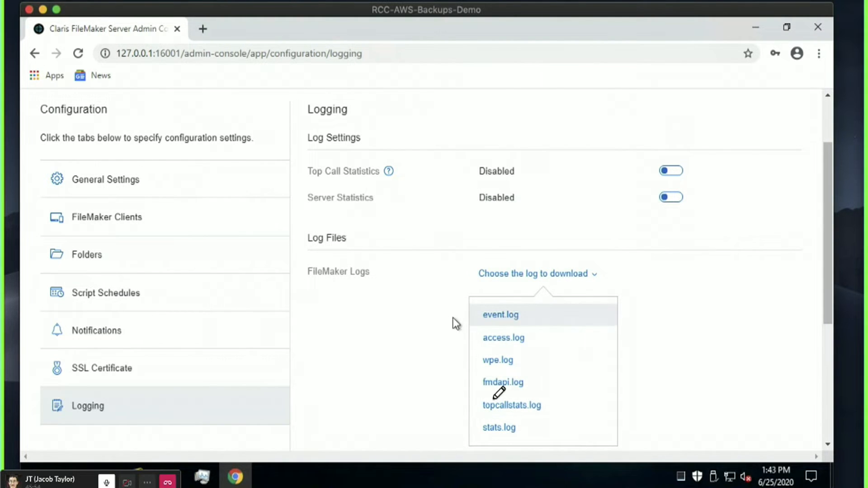
{"action": "left_click", "coordinate": [348, 398]}
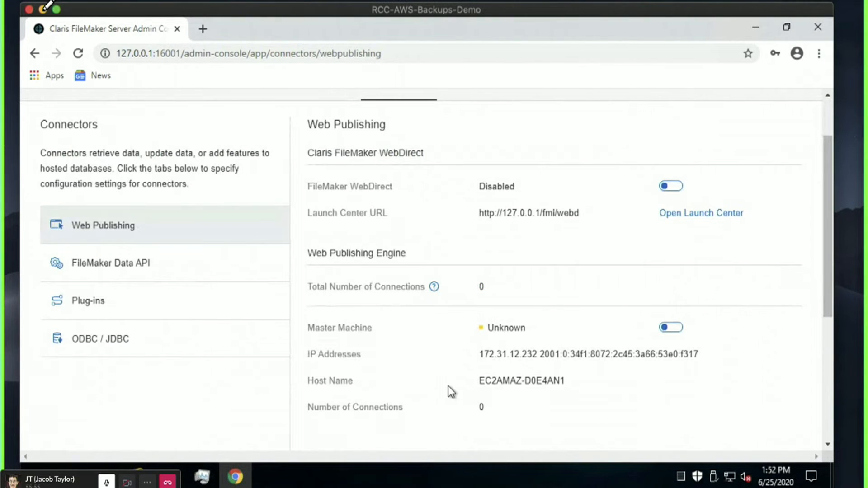
{"action": "scroll", "coordinate": [826, 209], "scroll_direction": "up", "scroll_amount": 1}
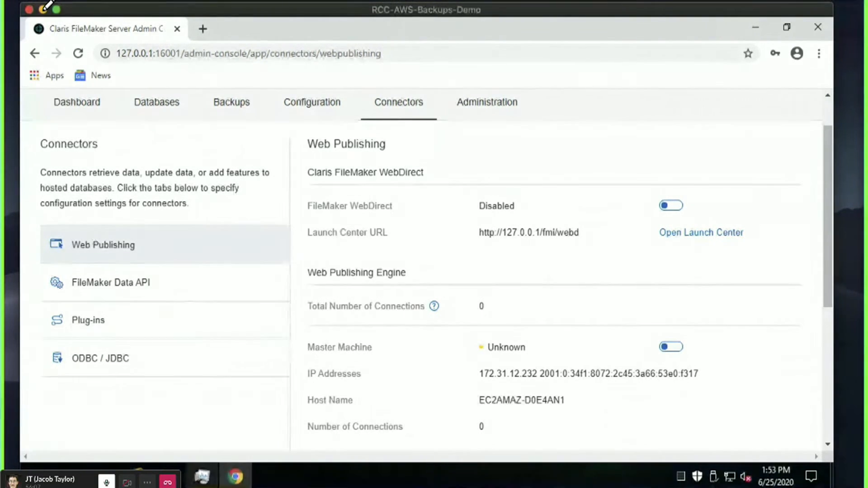
{"action": "left_click", "coordinate": [169, 476]}
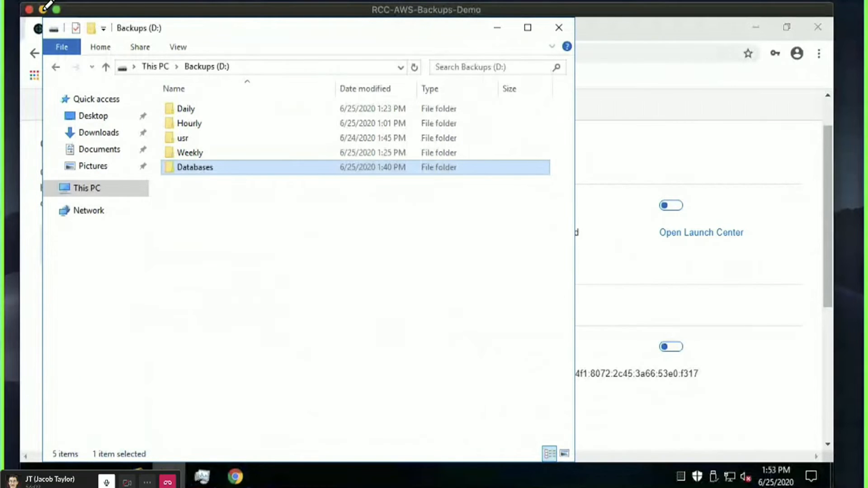
{"action": "left_click", "coordinate": [276, 235]}
{"action": "left_click", "coordinate": [99, 134]}
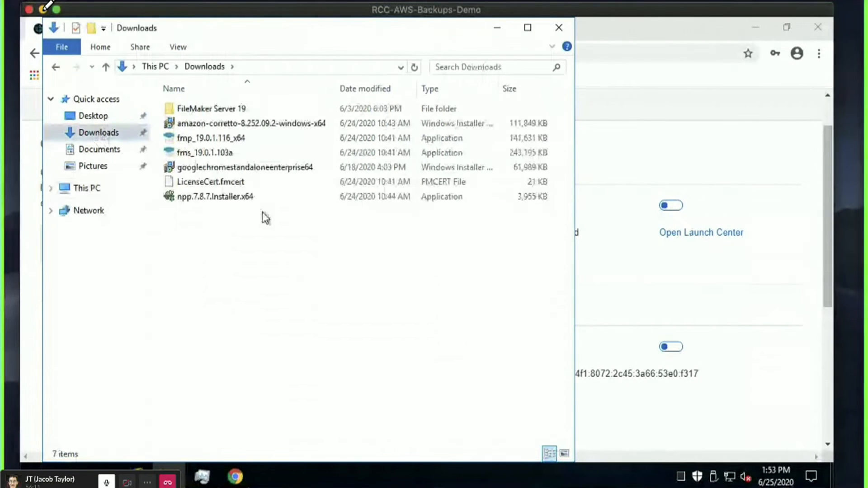
{"action": "left_click", "coordinate": [244, 123]}
{"action": "left_click", "coordinate": [288, 257]}
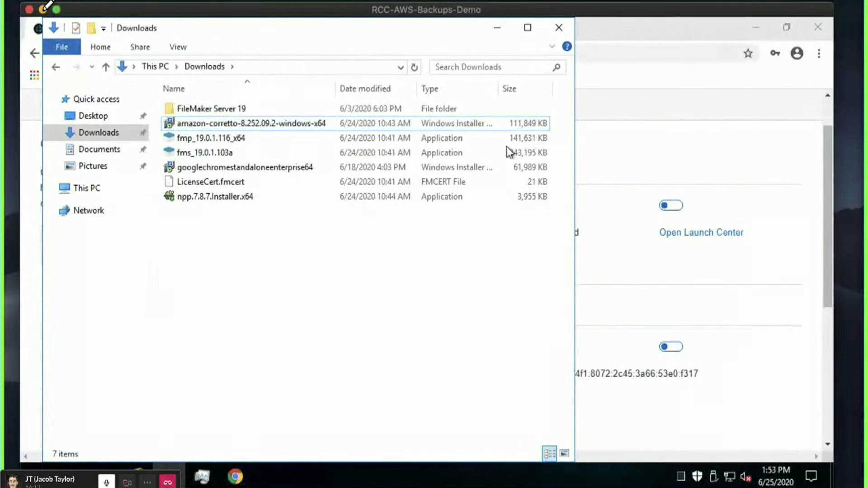
{"action": "left_click", "coordinate": [693, 105]}
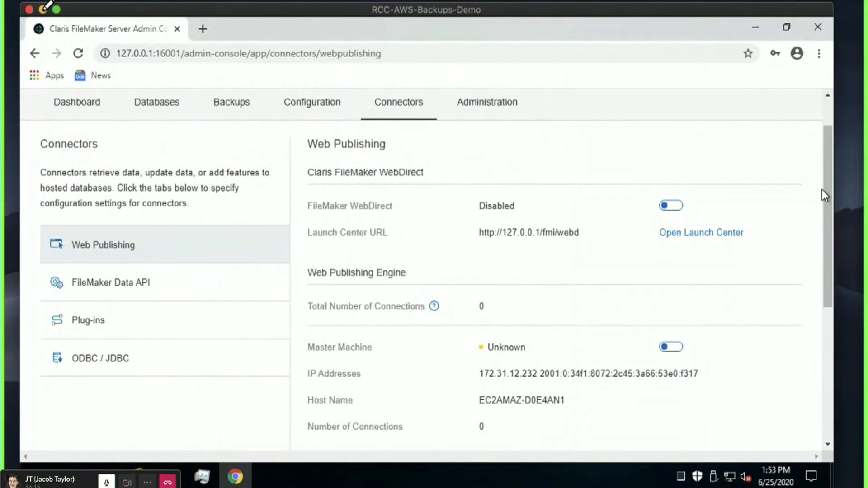
{"action": "left_click_drag", "start_coordinate": [828, 202], "coordinate": [828, 202]}
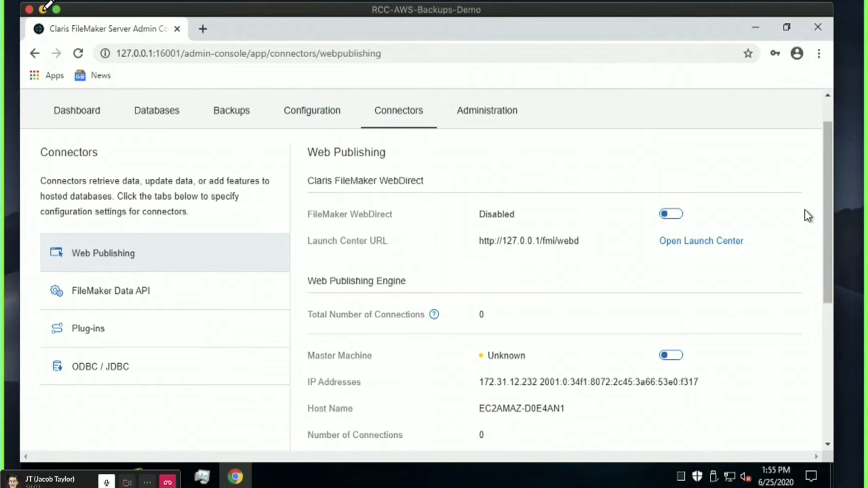
{"action": "scroll", "coordinate": [805, 210], "scroll_direction": "down", "scroll_amount": 2}
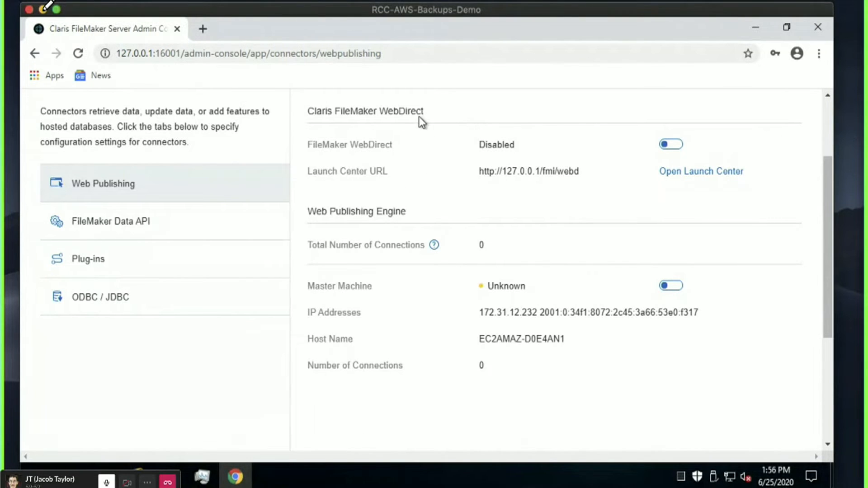
Turn on the Web Publishing master machine and confirm Use OpenJDK as the Java runtime.
{"action": "left_click_drag", "start_coordinate": [364, 112], "coordinate": [425, 113]}
{"action": "left_click", "coordinate": [733, 294]}
{"action": "left_click", "coordinate": [664, 286]}
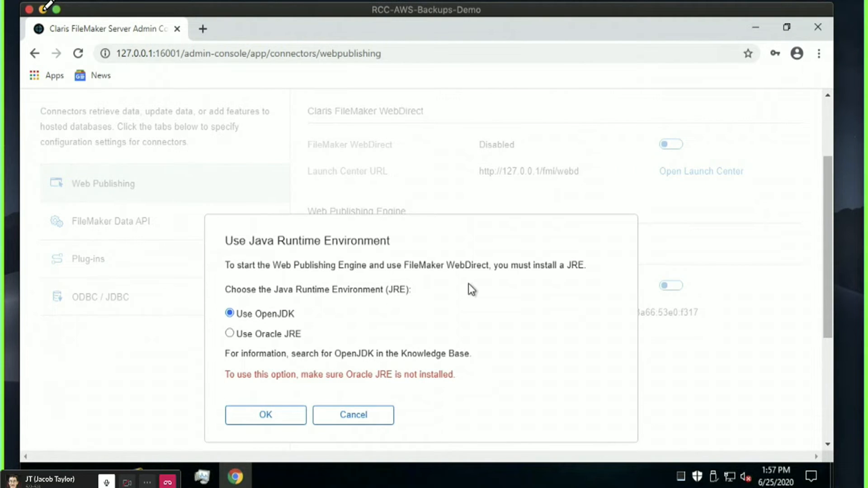
{"action": "left_click_drag", "start_coordinate": [313, 317], "coordinate": [235, 313]}
{"action": "left_click", "coordinate": [266, 311]}
{"action": "left_click", "coordinate": [290, 411]}
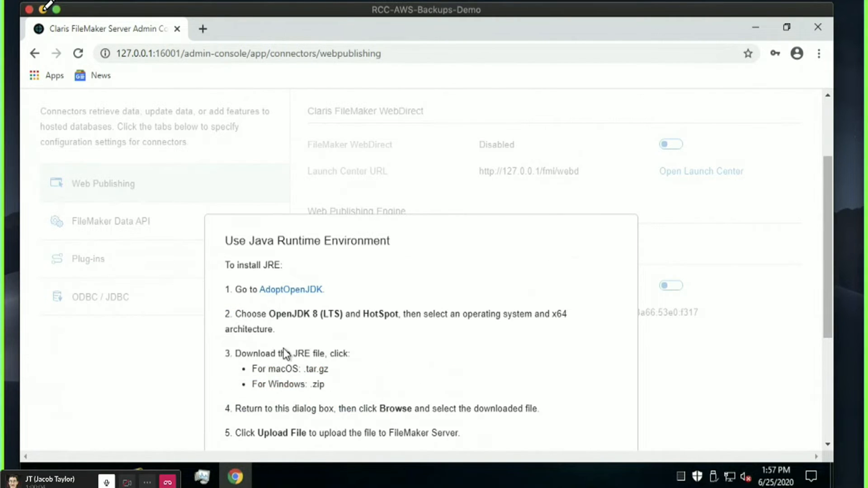
{"action": "scroll", "coordinate": [421, 313], "scroll_direction": "down", "scroll_amount": 2}
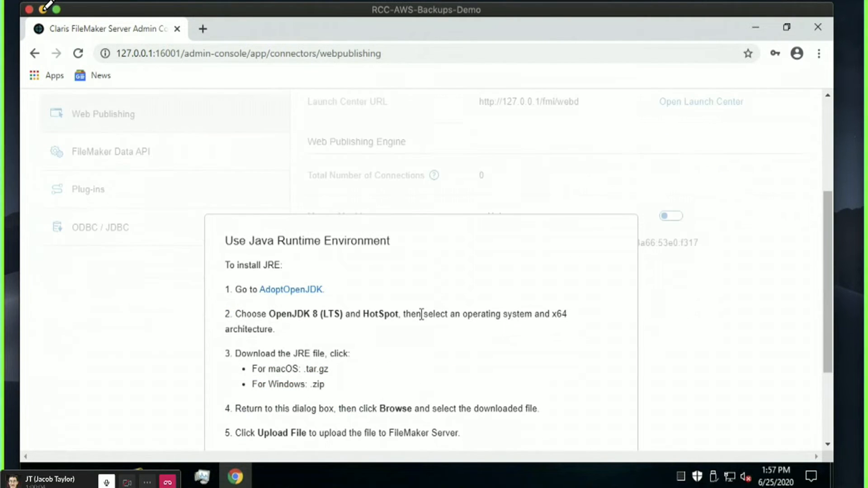
Open AdoptOpenJDK in a new tab and compare its OpenJDK 8 HotSpot releases with the JRE instructions.
{"action": "left_click", "coordinate": [289, 292]}
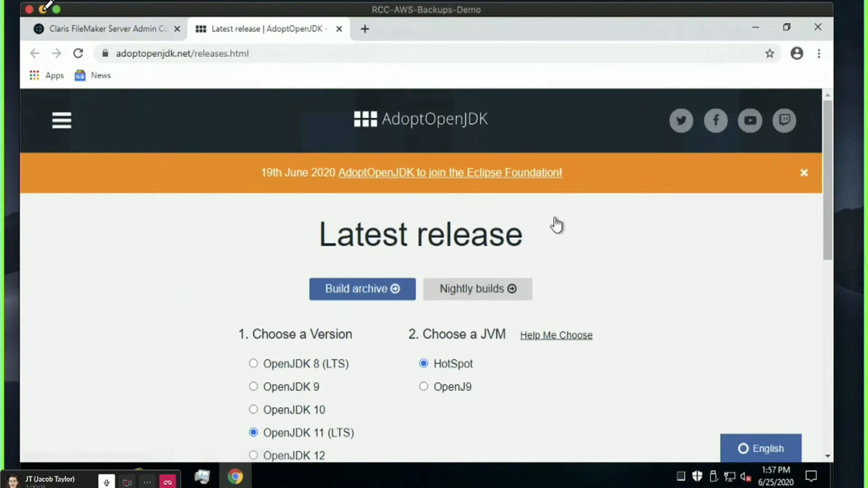
{"action": "scroll", "coordinate": [698, 242], "scroll_direction": "down", "scroll_amount": 2}
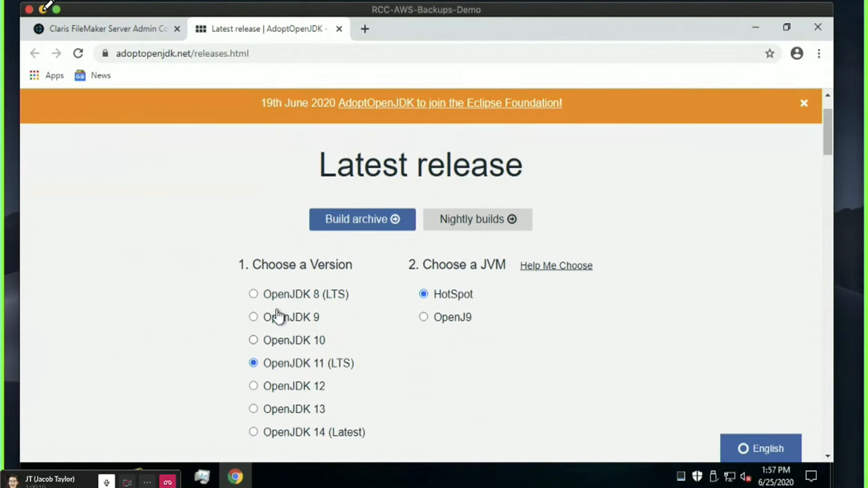
{"action": "left_click", "coordinate": [81, 33]}
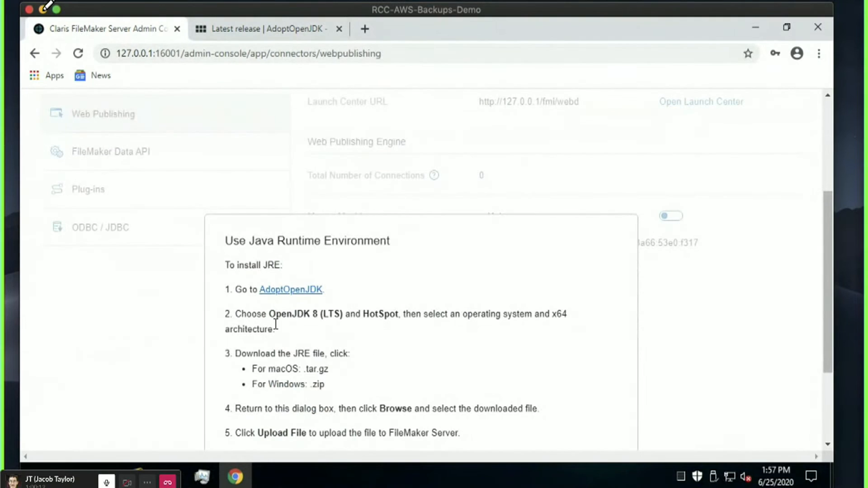
{"action": "left_click_drag", "start_coordinate": [276, 314], "coordinate": [361, 314]}
{"action": "left_click", "coordinate": [291, 30]}
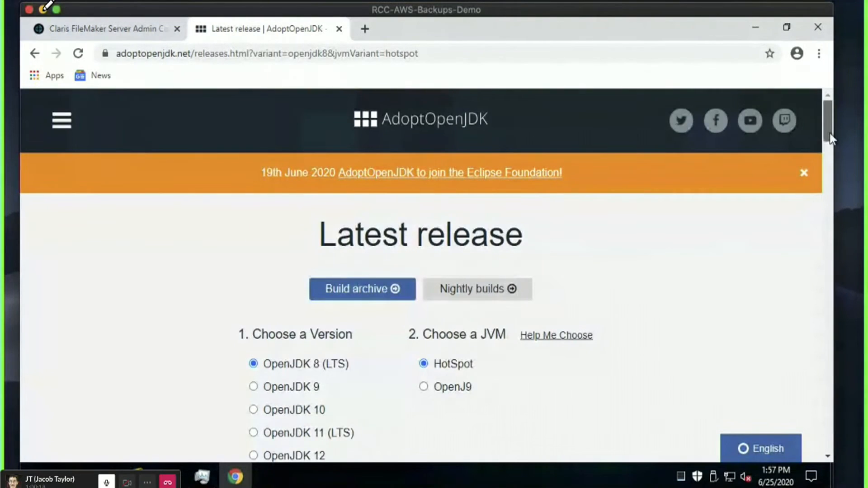
{"action": "left_click_drag", "start_coordinate": [829, 133], "coordinate": [826, 169]}
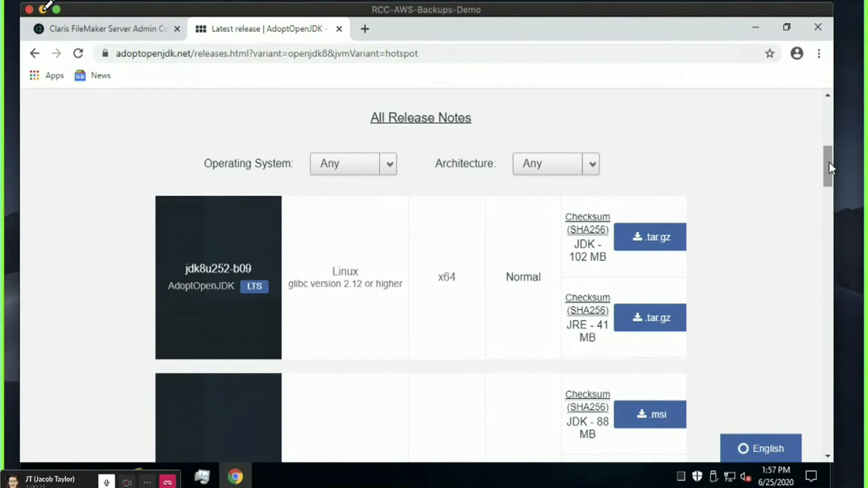
{"action": "left_click_drag", "start_coordinate": [829, 167], "coordinate": [828, 195]}
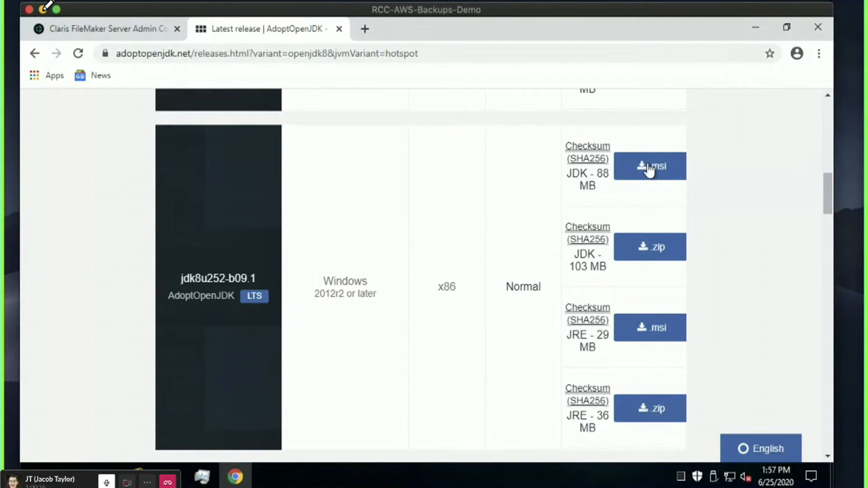
{"action": "left_click", "coordinate": [135, 29]}
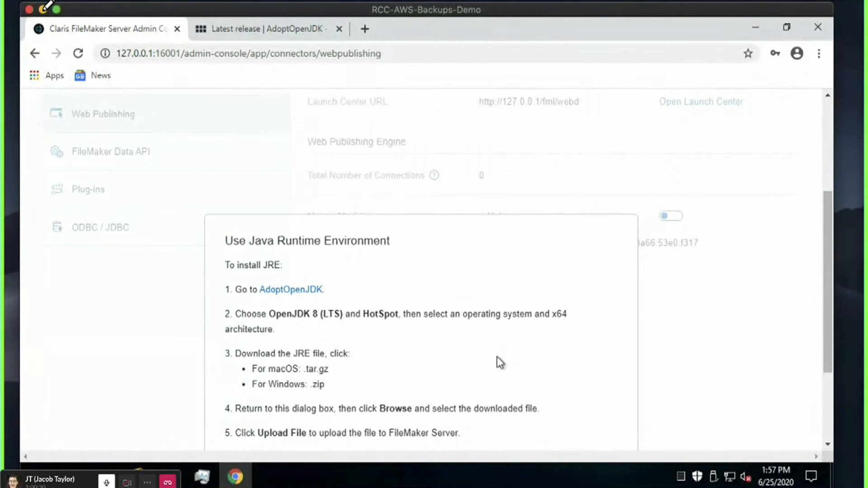
Read the JRE steps for the Windows .zip download and uploading it to FileMaker Server.
{"action": "left_click_drag", "start_coordinate": [264, 384], "coordinate": [252, 384]}
{"action": "left_click_drag", "start_coordinate": [477, 436], "coordinate": [231, 434]}
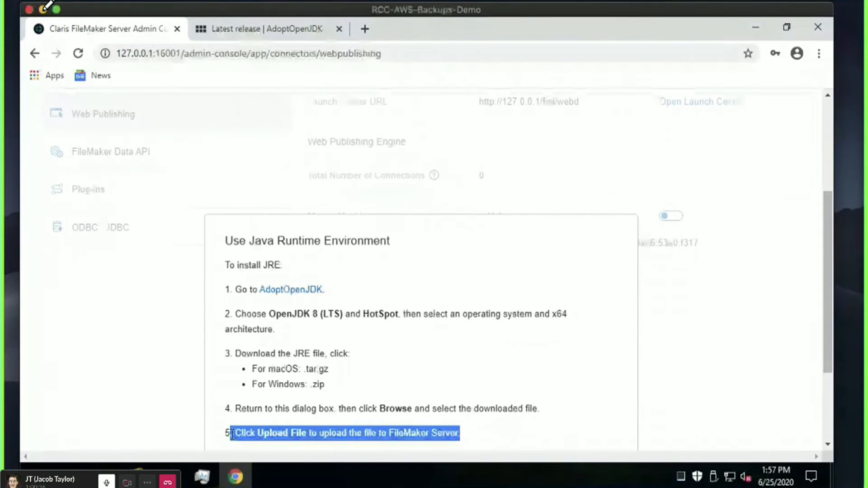
{"action": "left_click", "coordinate": [239, 432]}
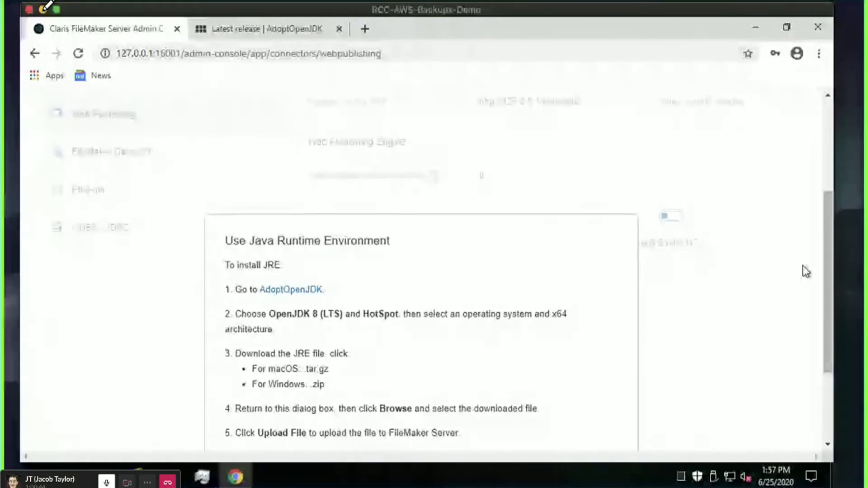
Reload the Web Publishing page to dismiss the JRE dialog and view the engine details.
{"action": "scroll", "coordinate": [751, 203], "scroll_direction": "up", "scroll_amount": 4}
{"action": "key", "text": "ctrl+r"}
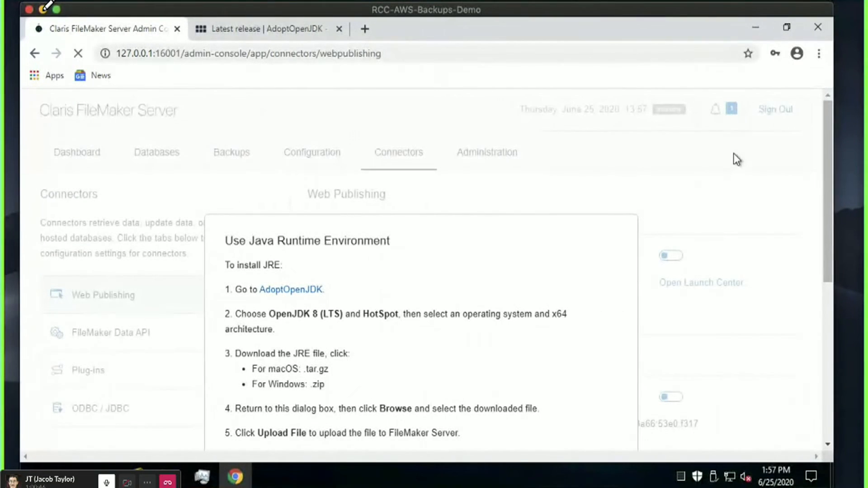
{"action": "scroll", "coordinate": [553, 230], "scroll_direction": "down", "scroll_amount": 2}
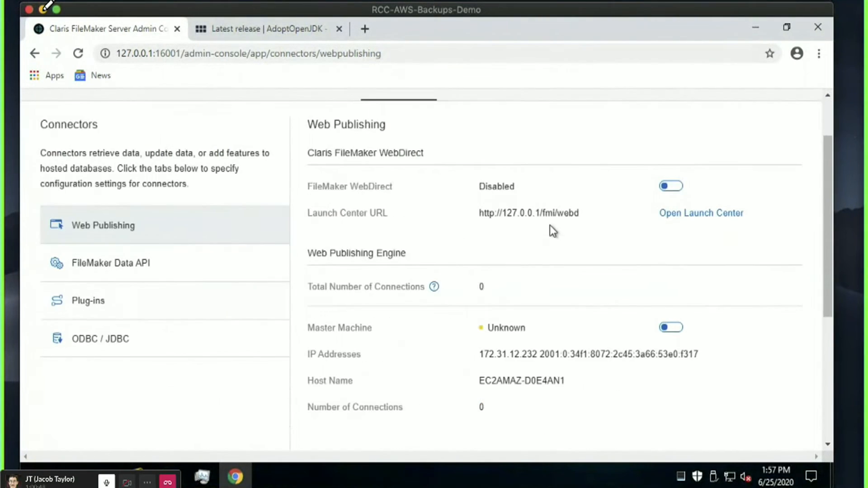
{"action": "scroll", "coordinate": [827, 271], "scroll_direction": "down", "scroll_amount": 1}
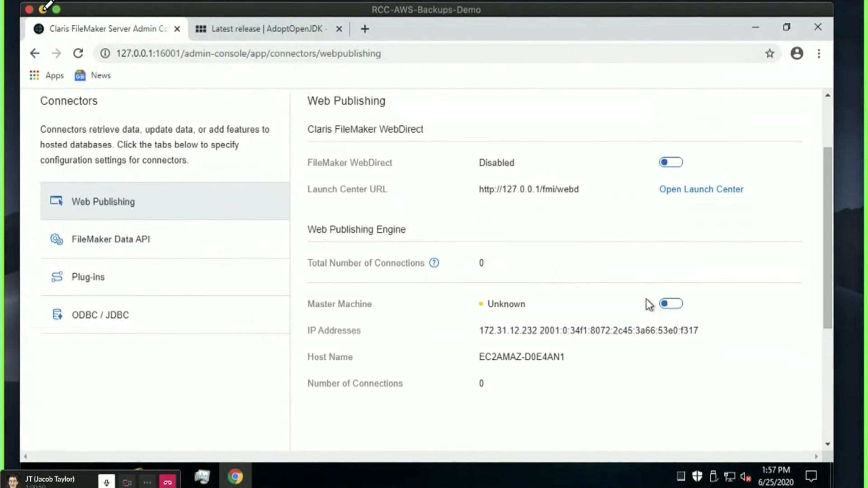
Choose Use Oracle JRE, acknowledge the restart message, and place Task Manager on the right.
{"action": "left_click", "coordinate": [230, 333]}
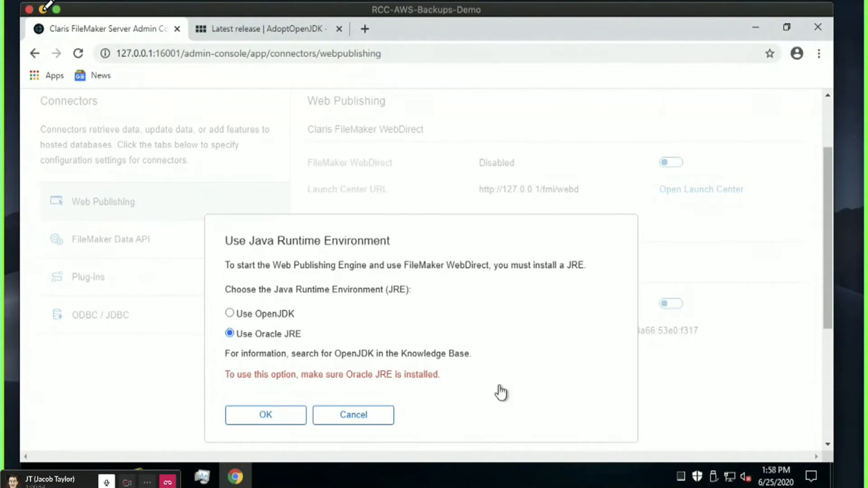
{"action": "left_click", "coordinate": [202, 475]}
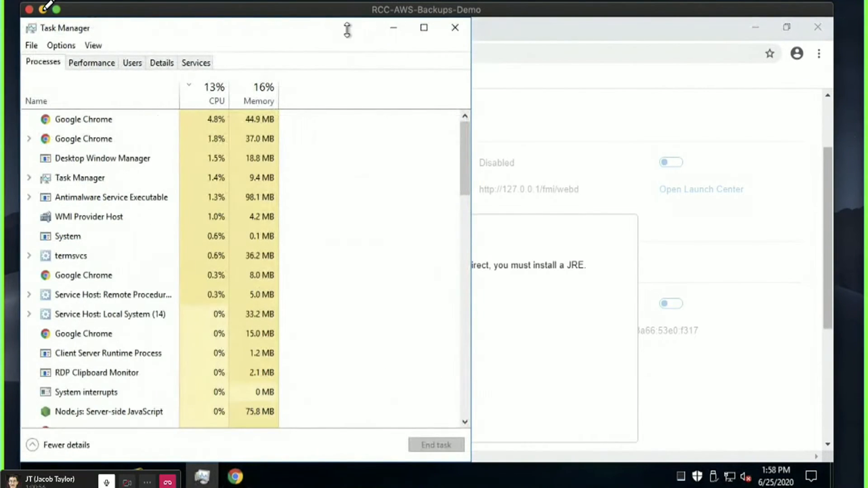
{"action": "left_click_drag", "start_coordinate": [238, 72], "coordinate": [717, 40]}
{"action": "left_click", "coordinate": [266, 413]}
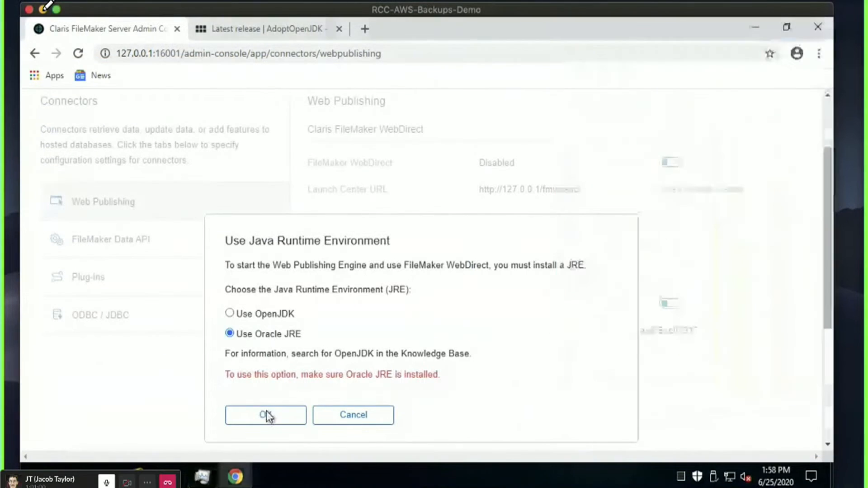
{"action": "left_click", "coordinate": [285, 316]}
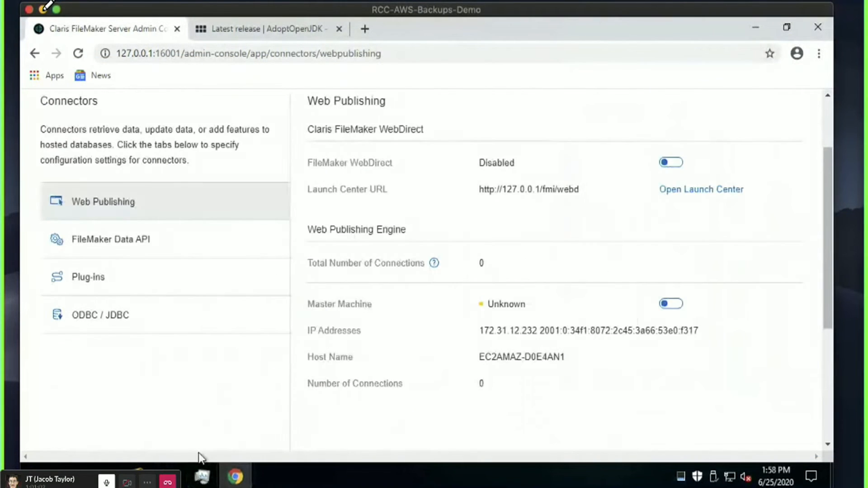
{"action": "left_click", "coordinate": [202, 475]}
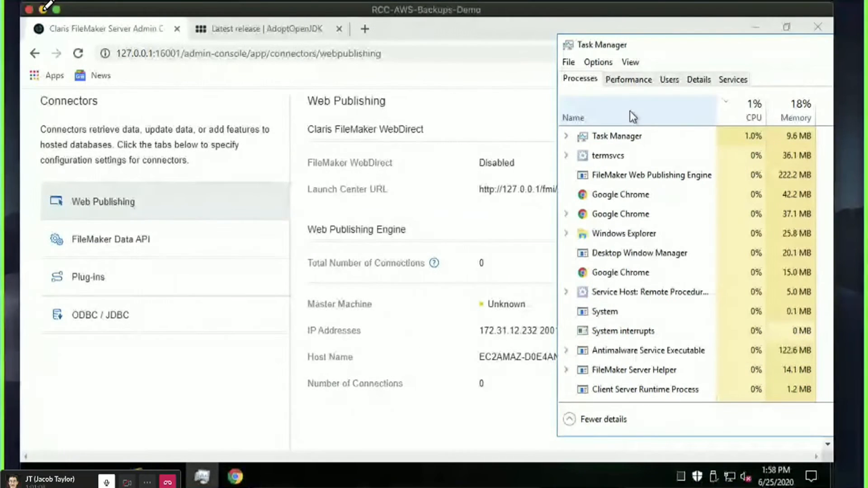
{"action": "left_click", "coordinate": [420, 350]}
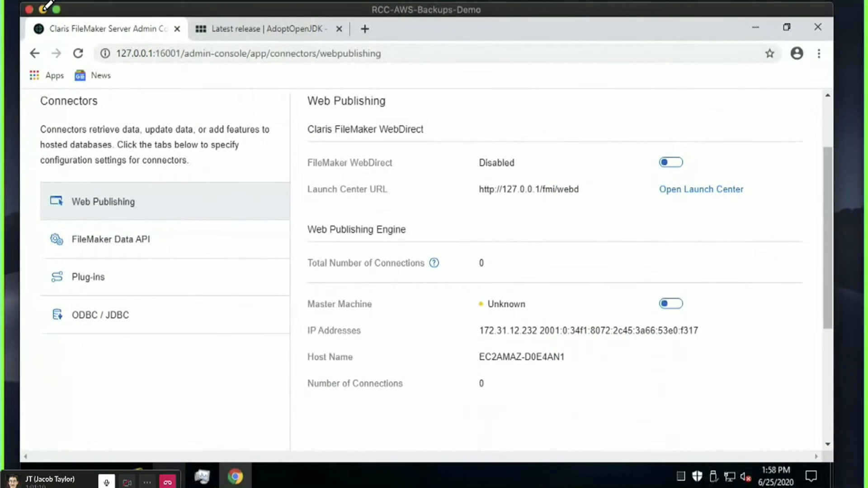
Run the amazon-corretto-8.252.09.2-windows-x64 installer from Downloads through to Install.
{"action": "left_click", "coordinate": [138, 475]}
{"action": "double_click", "coordinate": [225, 124]}
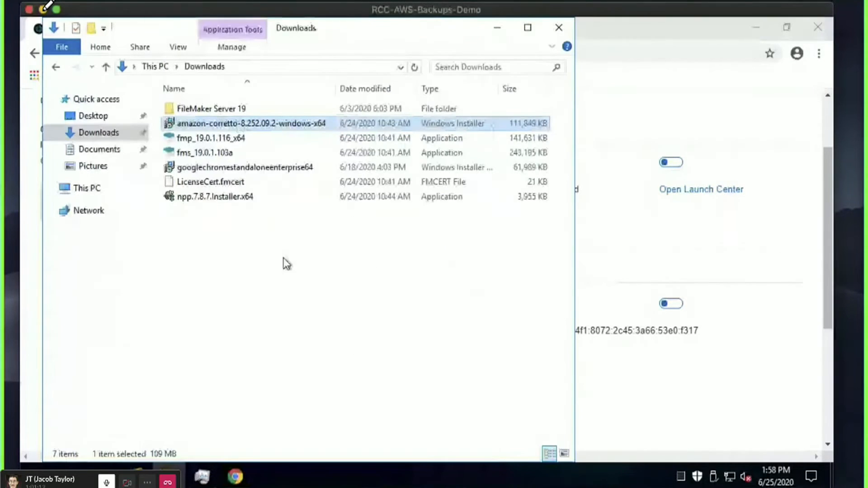
{"action": "left_click", "coordinate": [470, 261]}
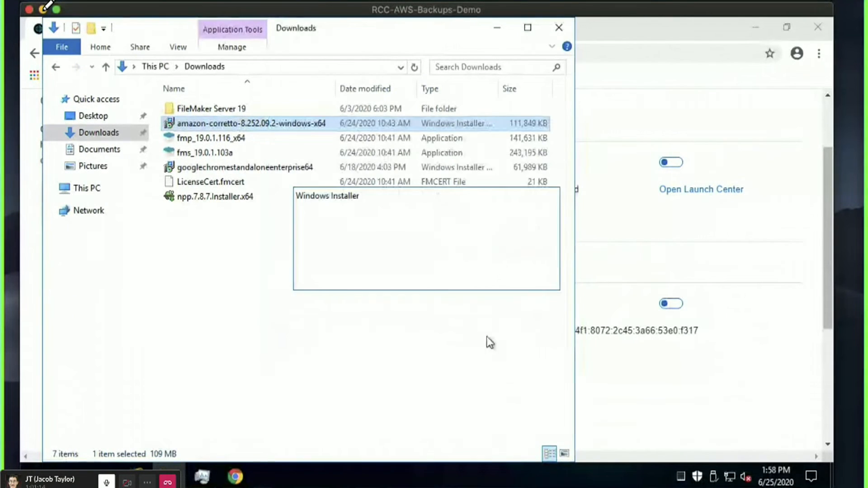
{"action": "left_click", "coordinate": [497, 355]}
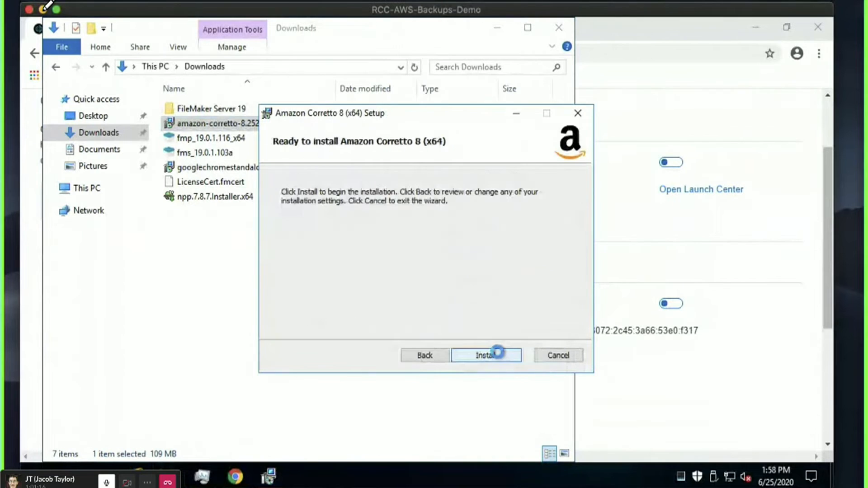
{"action": "left_click", "coordinate": [496, 355]}
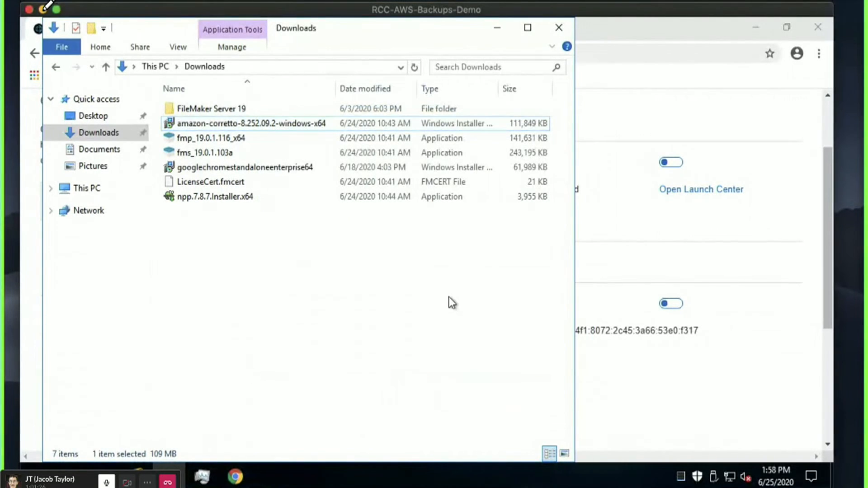
{"action": "left_click", "coordinate": [737, 385]}
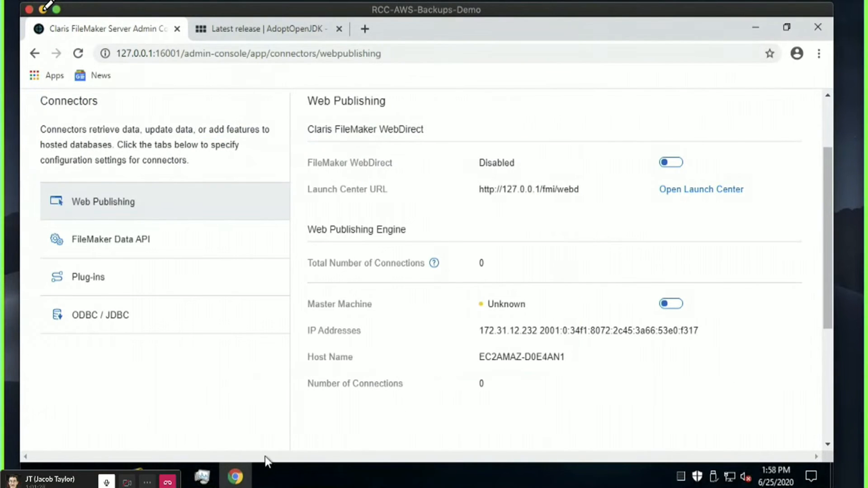
Turn on the master machine with the chosen Java runtime and confirm the OpenJDK process in Task Manager.
{"action": "left_click", "coordinate": [680, 304]}
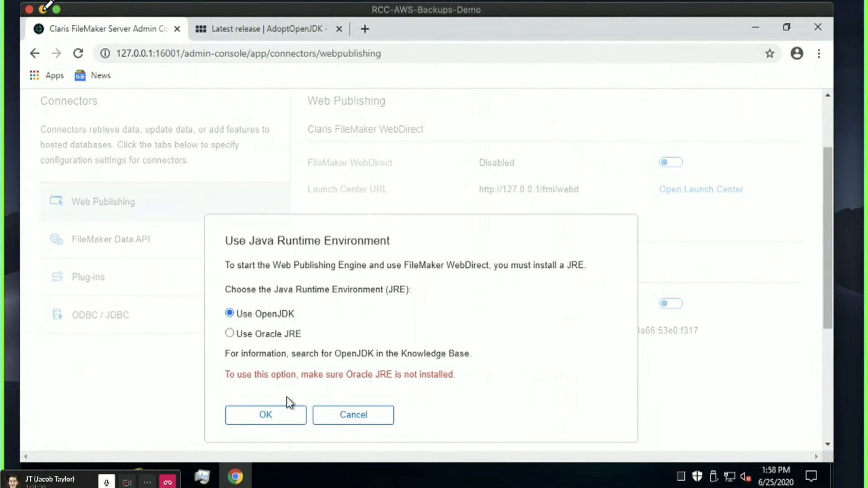
{"action": "left_click", "coordinate": [259, 335]}
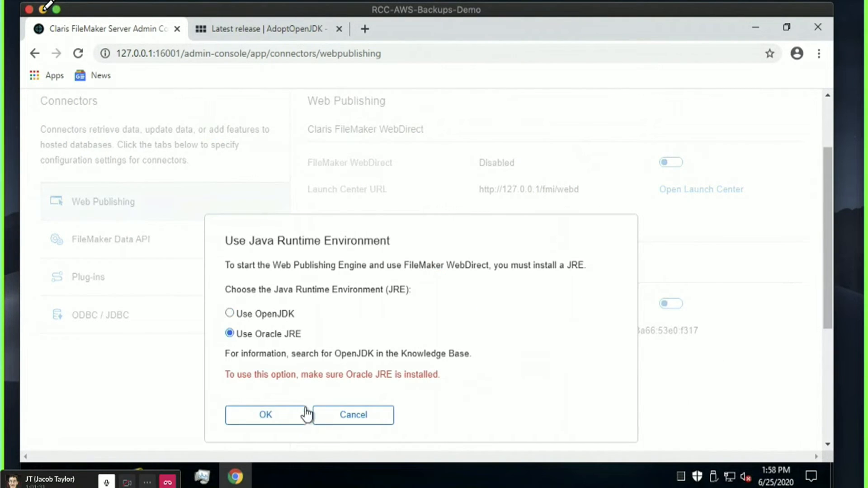
{"action": "left_click", "coordinate": [267, 420]}
{"action": "left_click", "coordinate": [271, 317]}
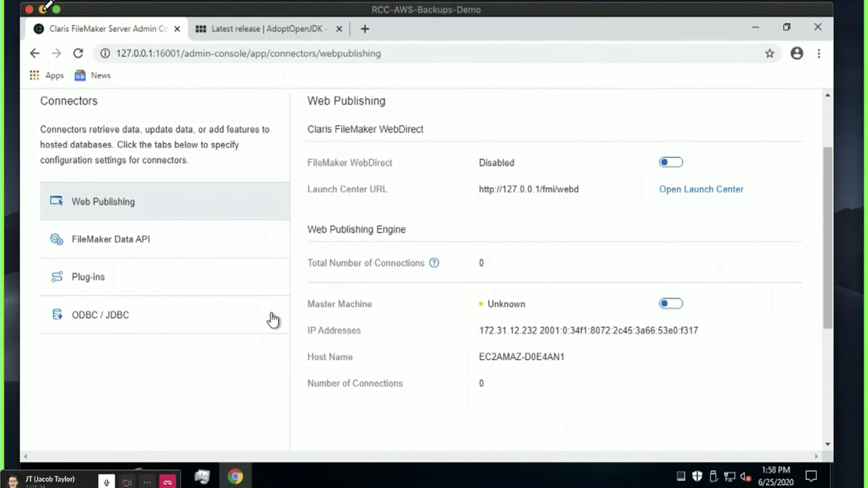
{"action": "left_click", "coordinate": [202, 476]}
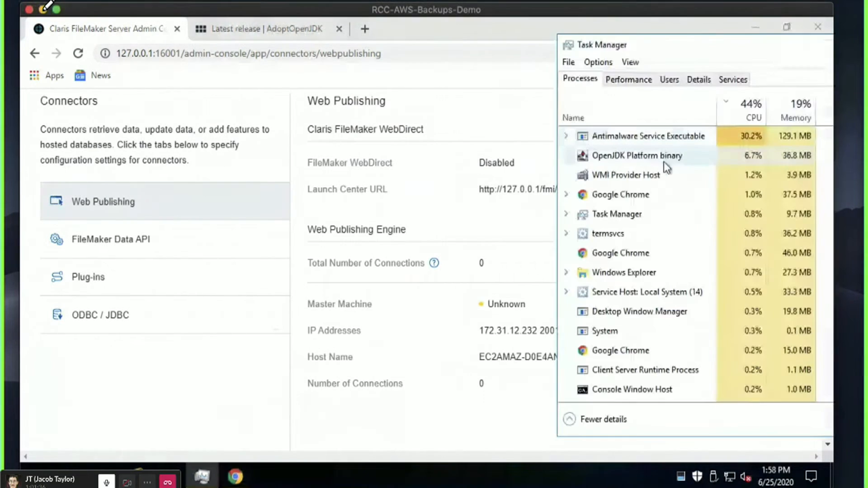
{"action": "left_click", "coordinate": [648, 161]}
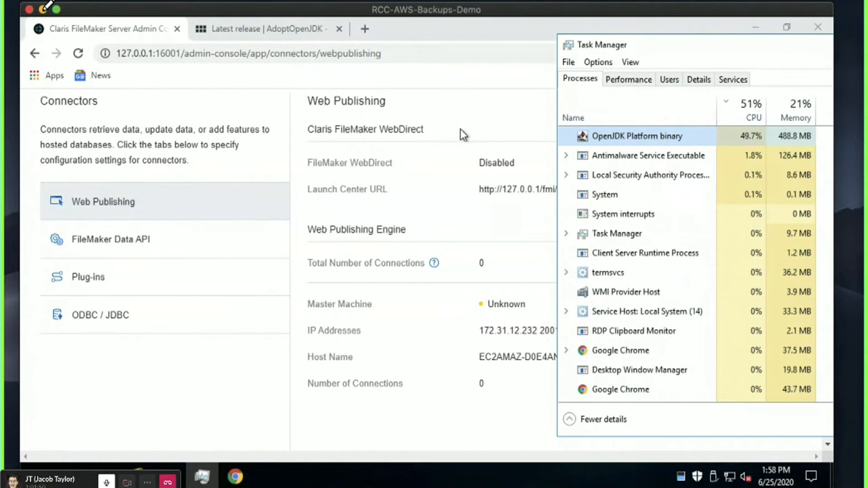
{"action": "left_click", "coordinate": [399, 205]}
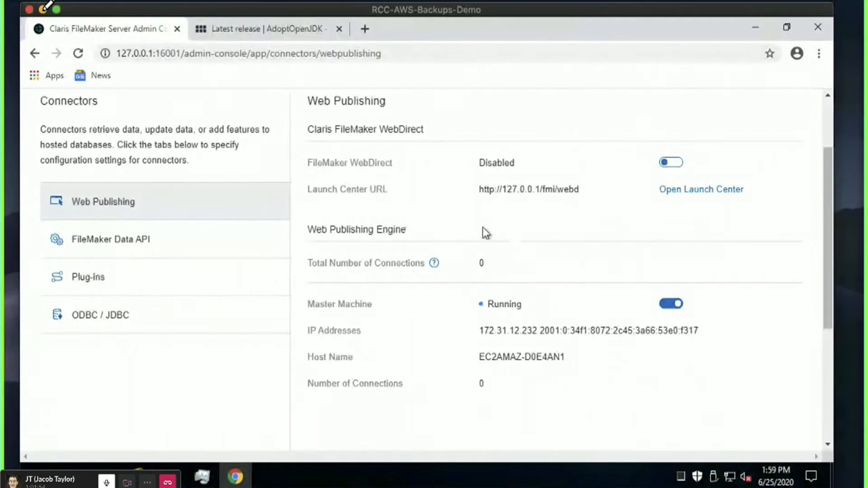
Enable FileMaker WebDirect and check FMServer_Sample in the Launch Center tab.
{"action": "left_click", "coordinate": [672, 163]}
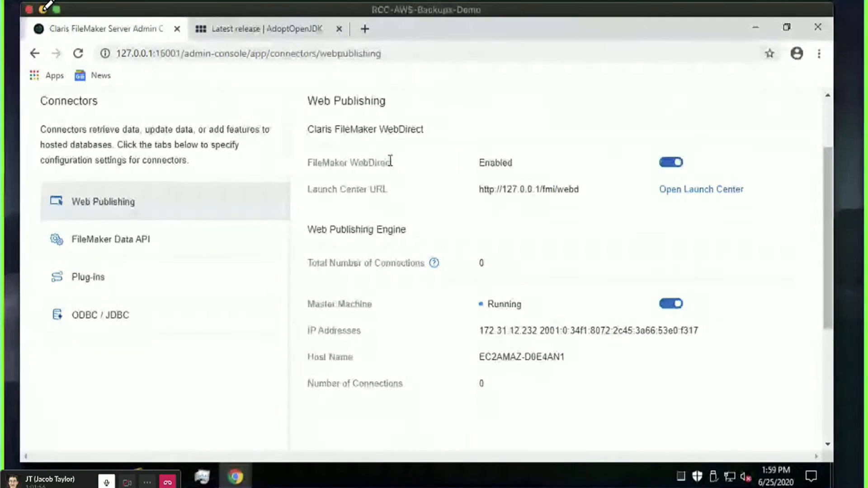
{"action": "left_click", "coordinate": [694, 190]}
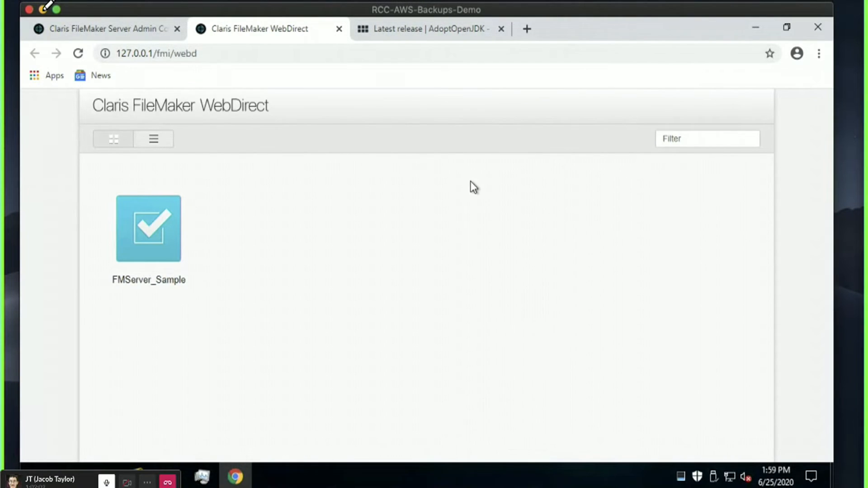
{"action": "left_click", "coordinate": [101, 29]}
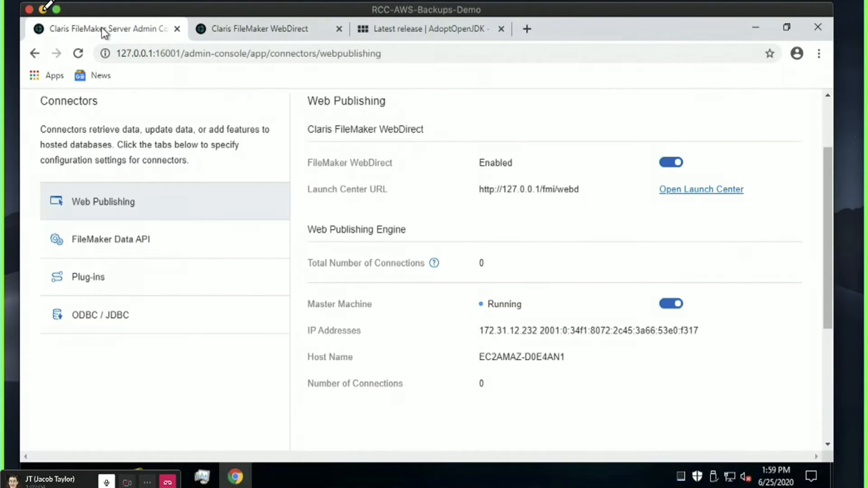
Enable the FileMaker Data API connector.
{"action": "left_click", "coordinate": [188, 244]}
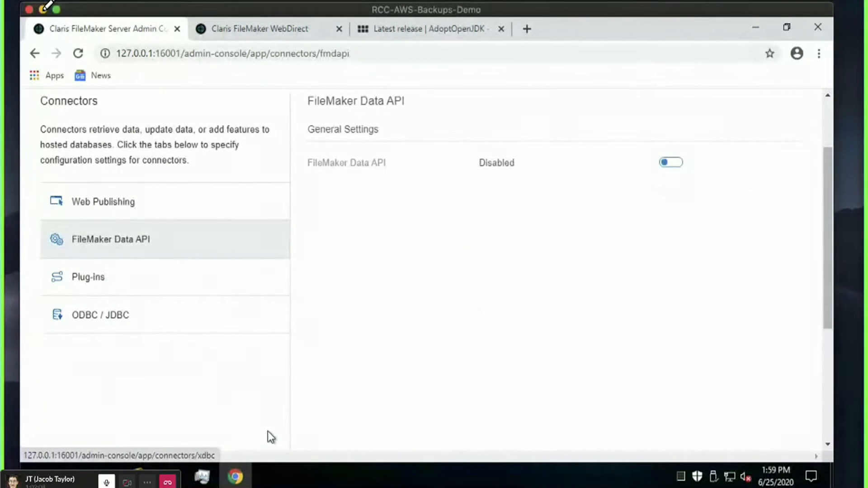
{"action": "left_click", "coordinate": [204, 205]}
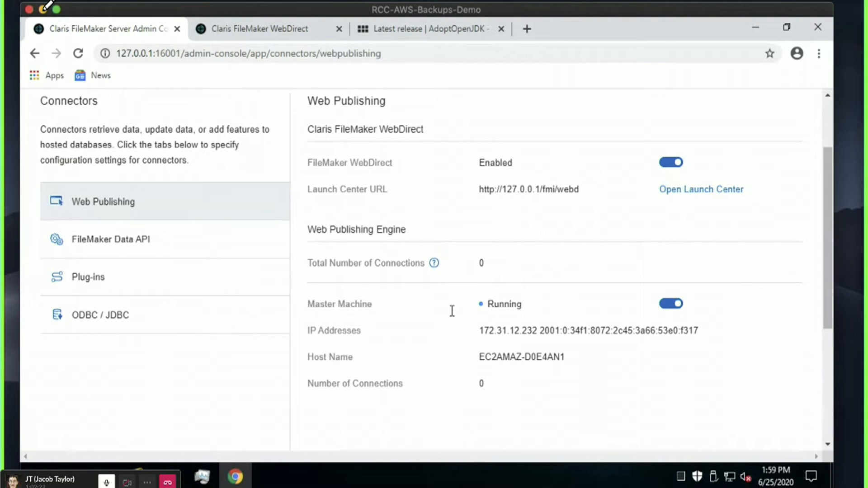
{"action": "left_click", "coordinate": [140, 239]}
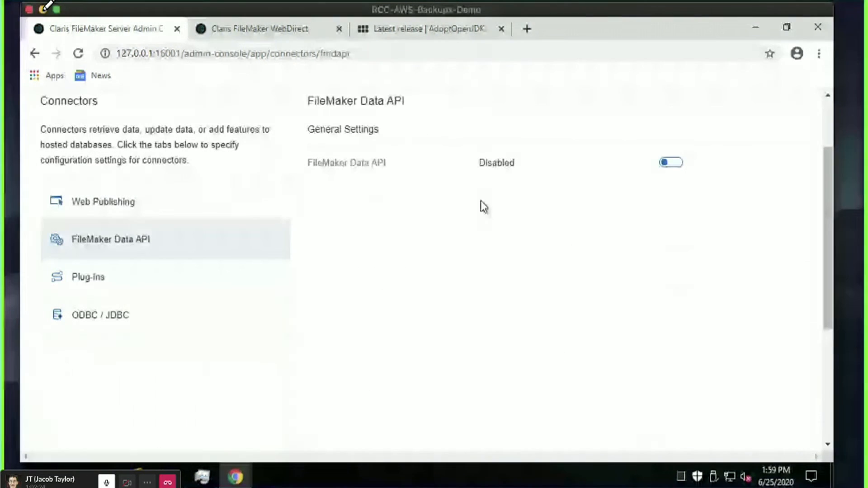
{"action": "left_click", "coordinate": [667, 164]}
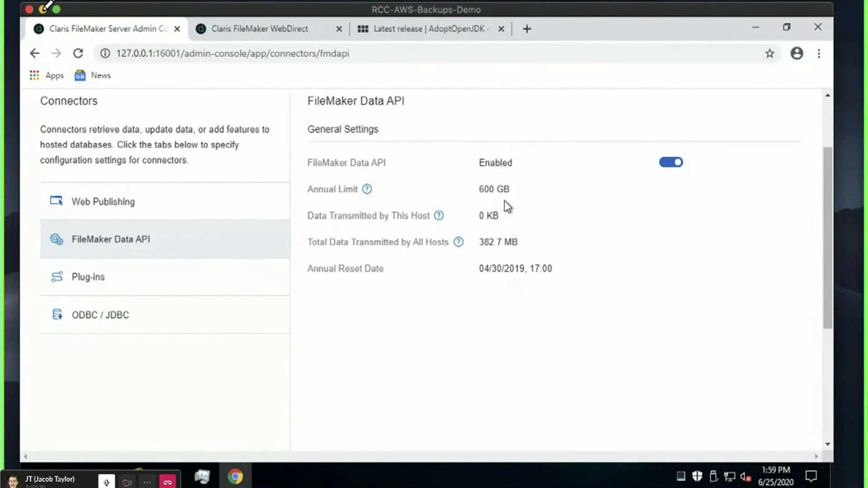
Switch on FileMaker Script Engine Plug-ins on the Plug-ins page.
{"action": "left_click", "coordinate": [137, 282]}
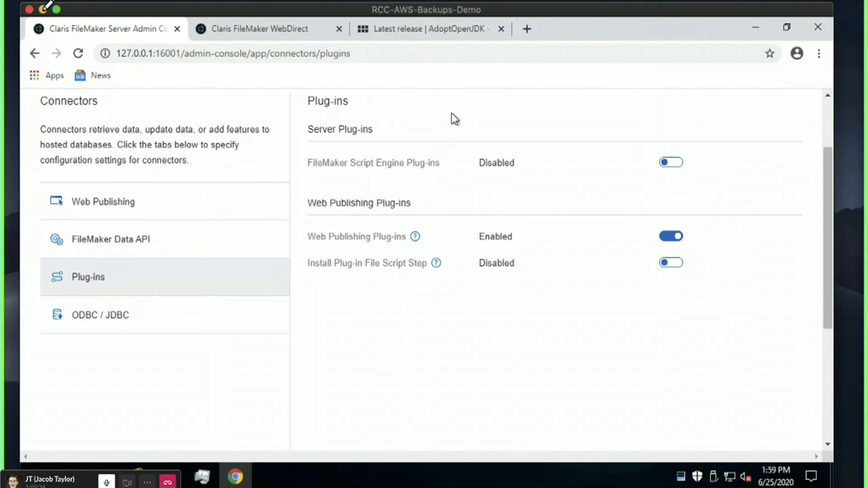
{"action": "left_click", "coordinate": [677, 164]}
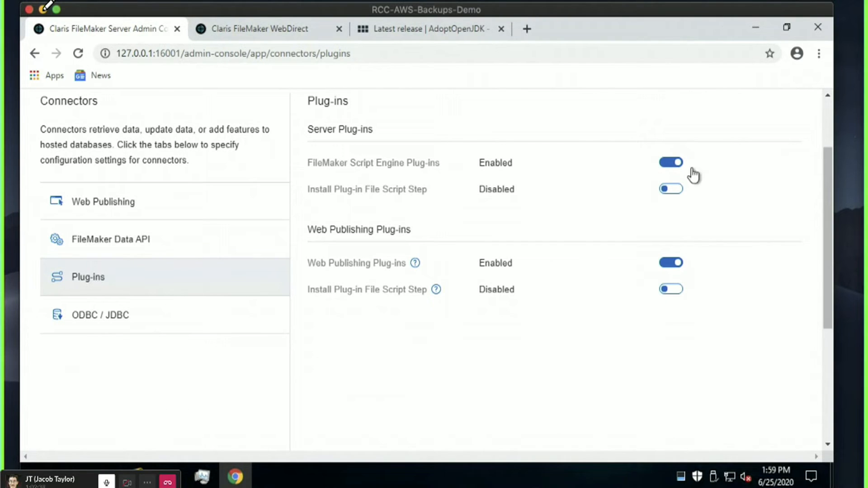
{"action": "triple_click", "coordinate": [394, 189]}
{"action": "left_click", "coordinate": [450, 192]}
{"action": "left_click_drag", "start_coordinate": [425, 189], "coordinate": [306, 183]}
{"action": "left_click", "coordinate": [487, 192]}
{"action": "scroll", "coordinate": [419, 351], "scroll_direction": "up", "scroll_amount": 2}
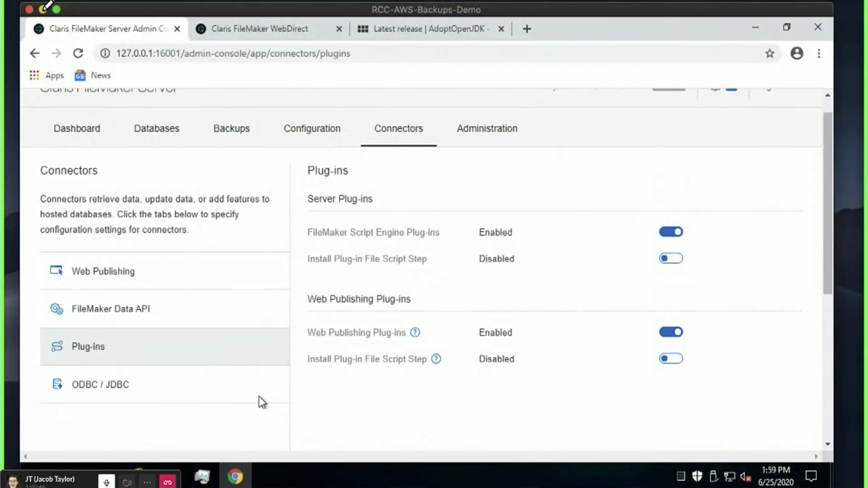
Switch ODBC / JDBC from Disabled to enabled, then go to the Administration licenses page.
{"action": "left_click", "coordinate": [126, 390]}
{"action": "left_click_drag", "start_coordinate": [480, 230], "coordinate": [566, 235]}
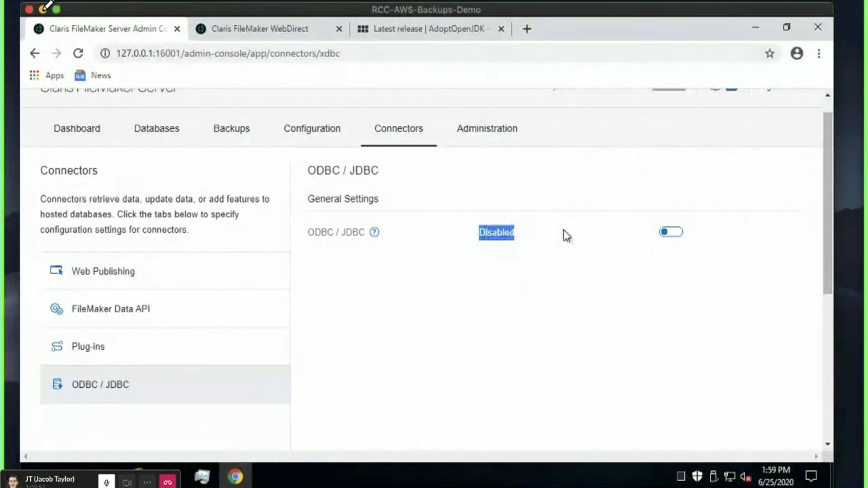
{"action": "left_click", "coordinate": [498, 252]}
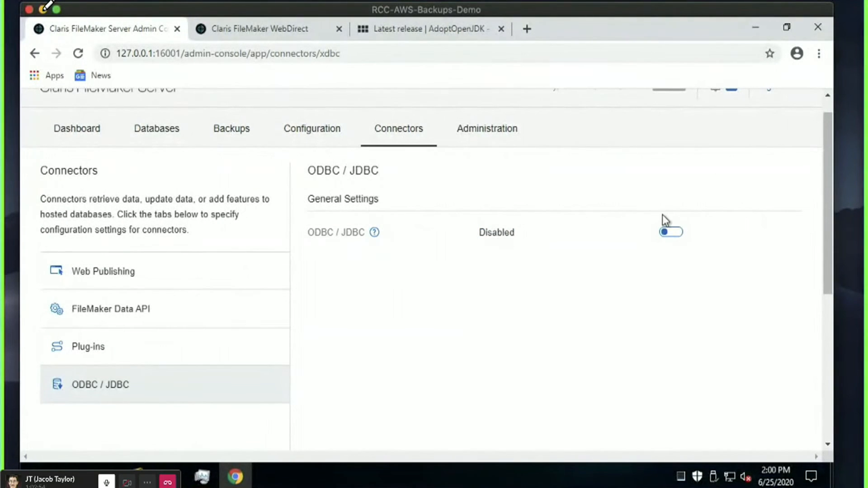
{"action": "left_click", "coordinate": [666, 233]}
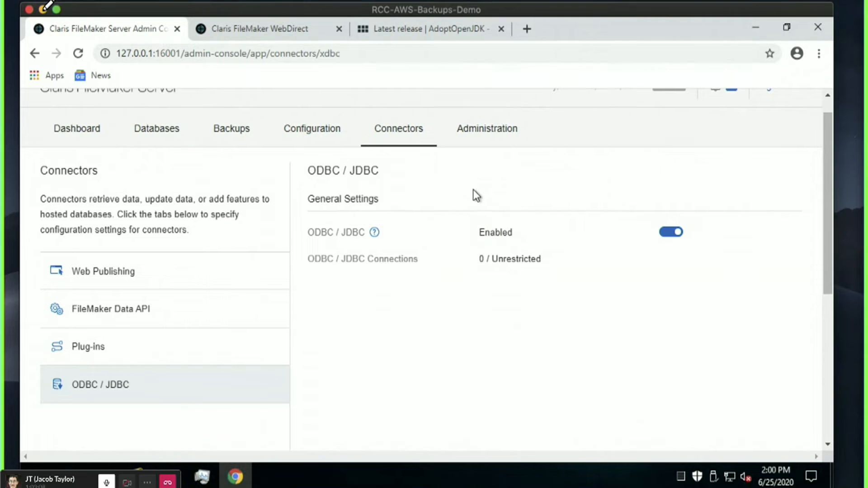
{"action": "left_click", "coordinate": [488, 134]}
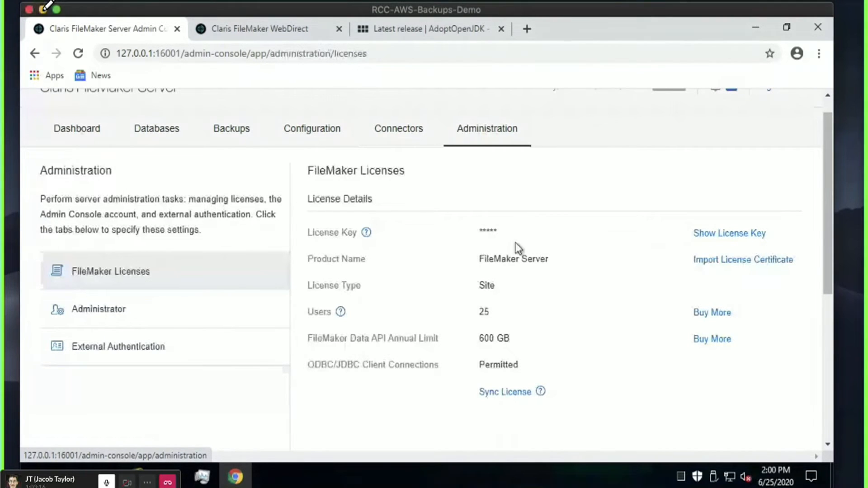
Check the license's 600 GB Data API annual limit, then go to the Administrator account settings.
{"action": "scroll", "coordinate": [194, 230], "scroll_direction": "down", "scroll_amount": 2}
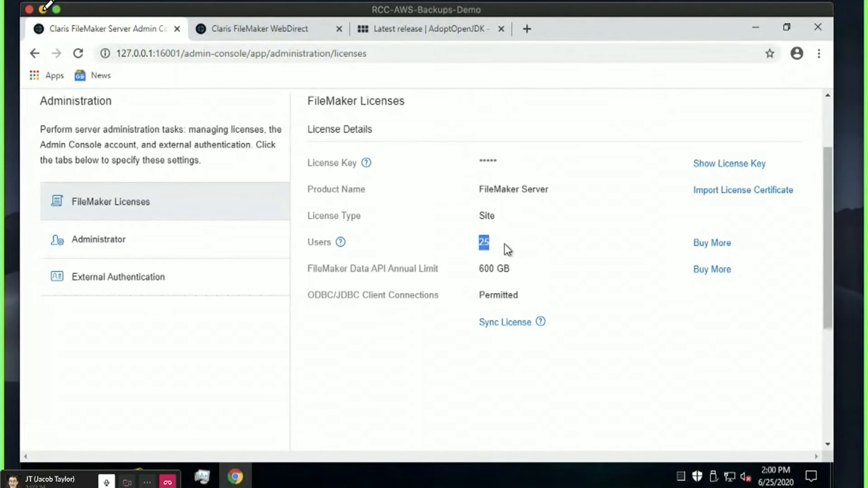
{"action": "left_click_drag", "start_coordinate": [511, 270], "coordinate": [458, 275]}
{"action": "left_click", "coordinate": [517, 264]}
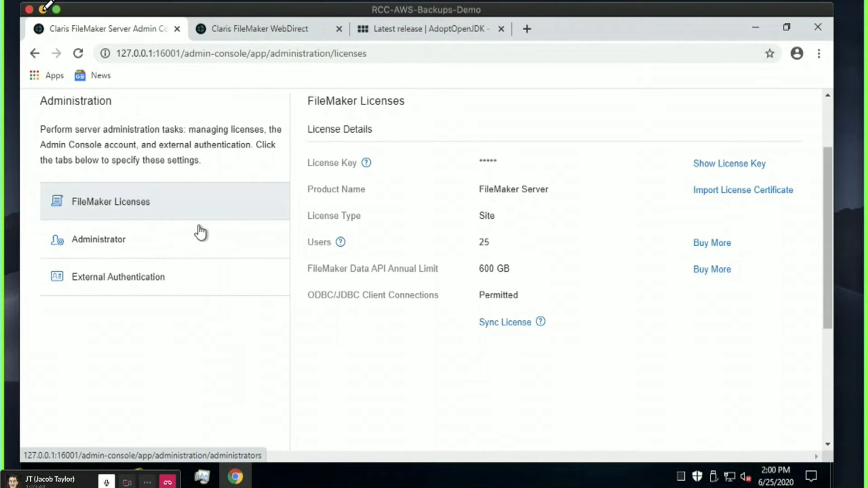
{"action": "left_click", "coordinate": [197, 240]}
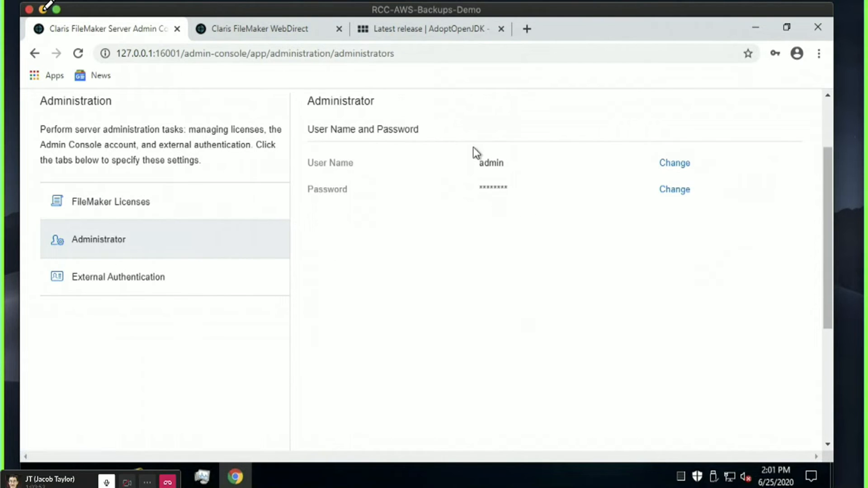
Go to External Authentication and review its settings, with Amazon, Google and Microsoft Not configured.
{"action": "left_click", "coordinate": [123, 282]}
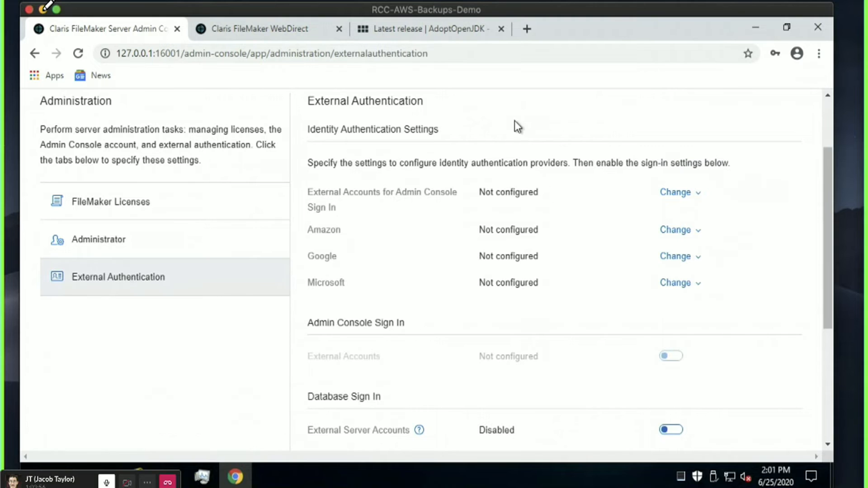
{"action": "scroll", "coordinate": [525, 220], "scroll_direction": "down", "scroll_amount": 2}
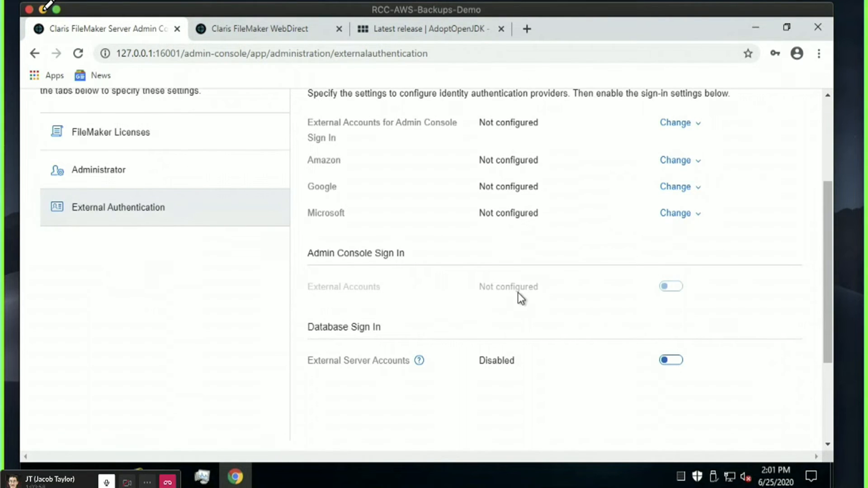
{"action": "scroll", "coordinate": [517, 292], "scroll_direction": "up", "scroll_amount": 2}
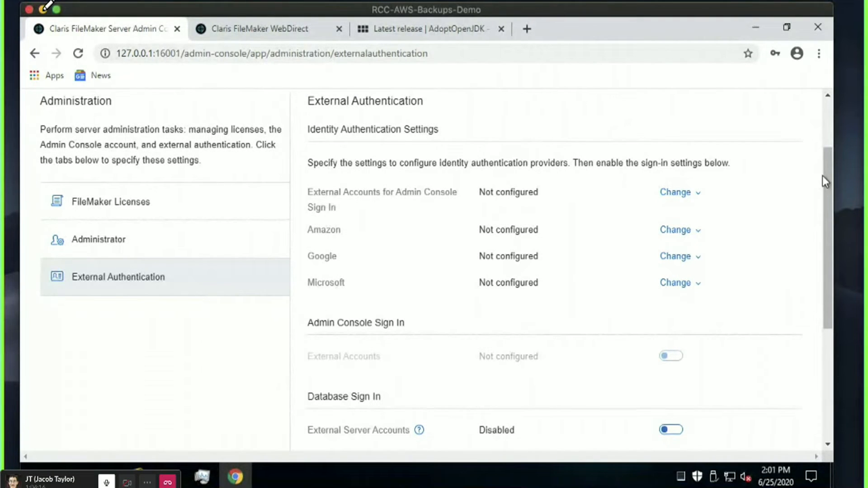
{"action": "mouse_move", "coordinate": [828, 177]}
{"action": "left_mouse_down"}
{"action": "mouse_move", "coordinate": [831, 221]}
{"action": "mouse_move", "coordinate": [830, 173]}
{"action": "mouse_move", "coordinate": [831, 180]}
{"action": "left_mouse_up"}
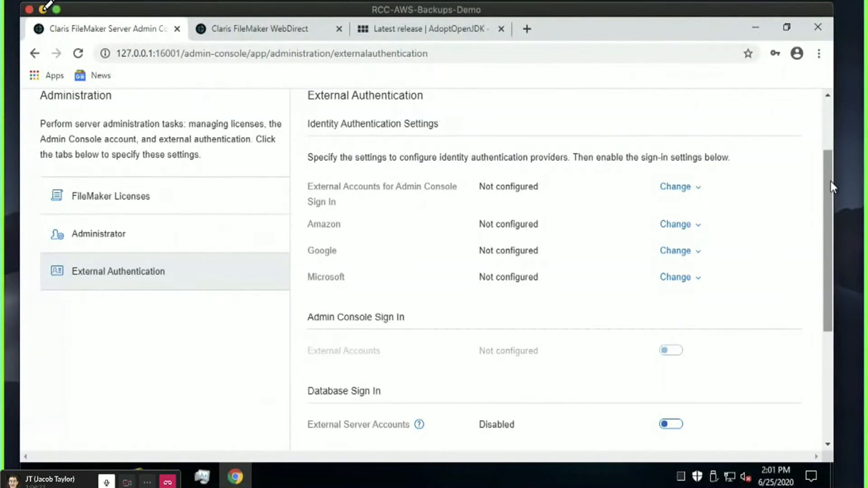
{"action": "left_click_drag", "start_coordinate": [830, 181], "coordinate": [830, 189]}
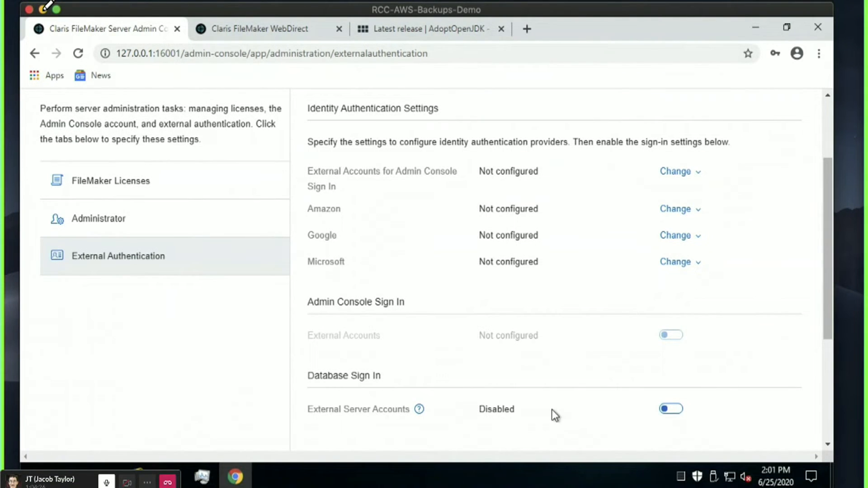
{"action": "left_click_drag", "start_coordinate": [554, 413], "coordinate": [430, 415]}
{"action": "left_click", "coordinate": [506, 410]}
Turn on External Server Accounts for database sign-in.
{"action": "left_click", "coordinate": [667, 411]}
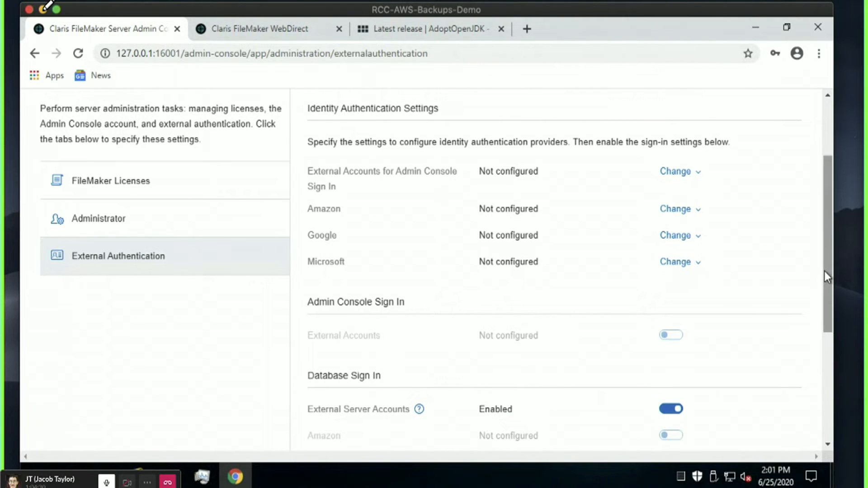
{"action": "left_click_drag", "start_coordinate": [827, 271], "coordinate": [823, 337]}
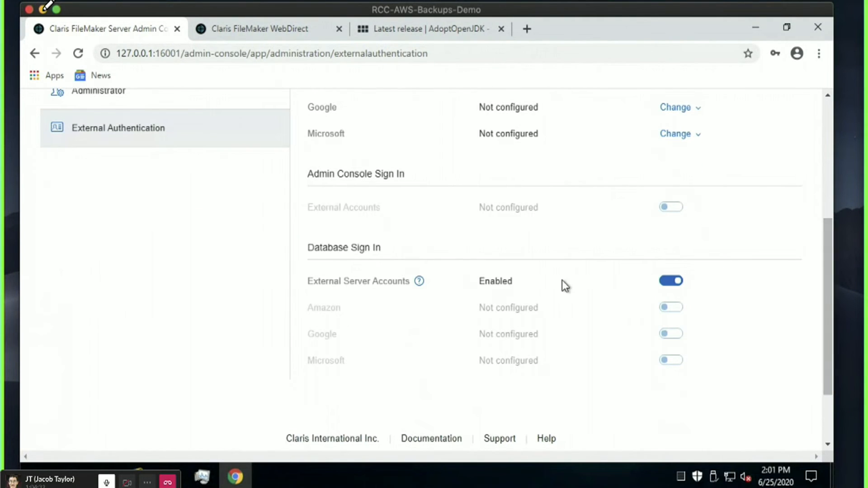
{"action": "scroll", "coordinate": [366, 288], "scroll_direction": "up", "scroll_amount": 2}
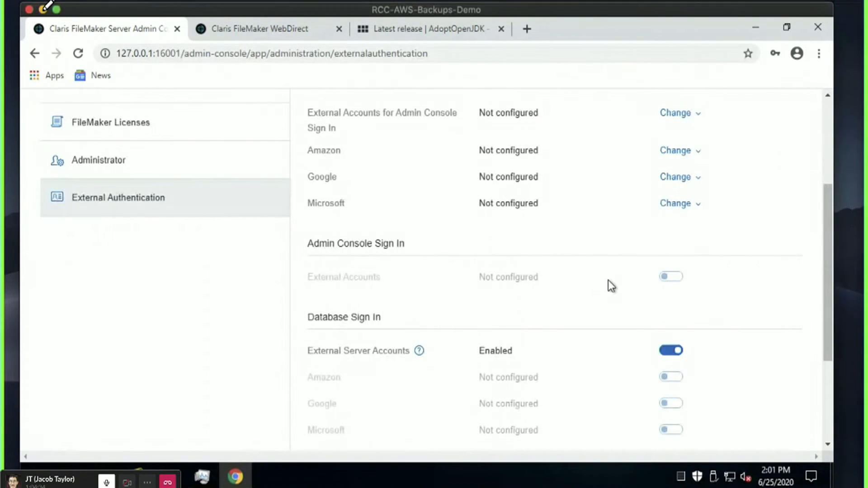
{"action": "scroll", "coordinate": [607, 284], "scroll_direction": "up", "scroll_amount": 2}
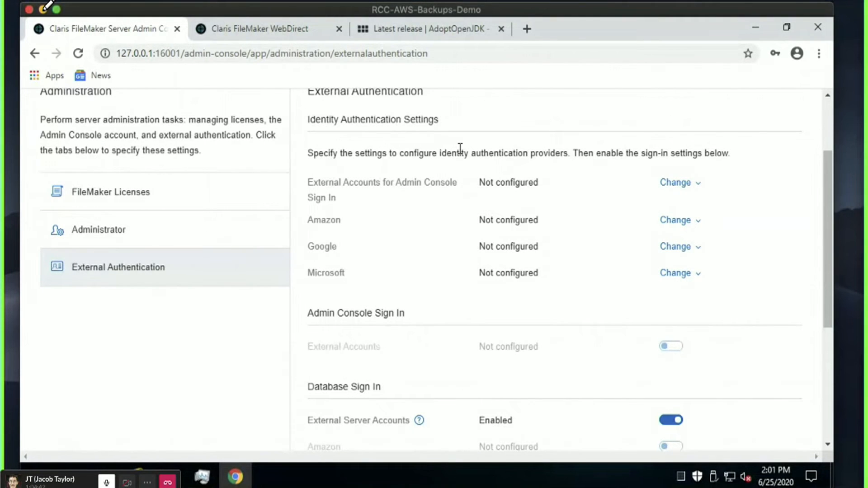
{"action": "scroll", "coordinate": [459, 148], "scroll_direction": "up", "scroll_amount": 3}
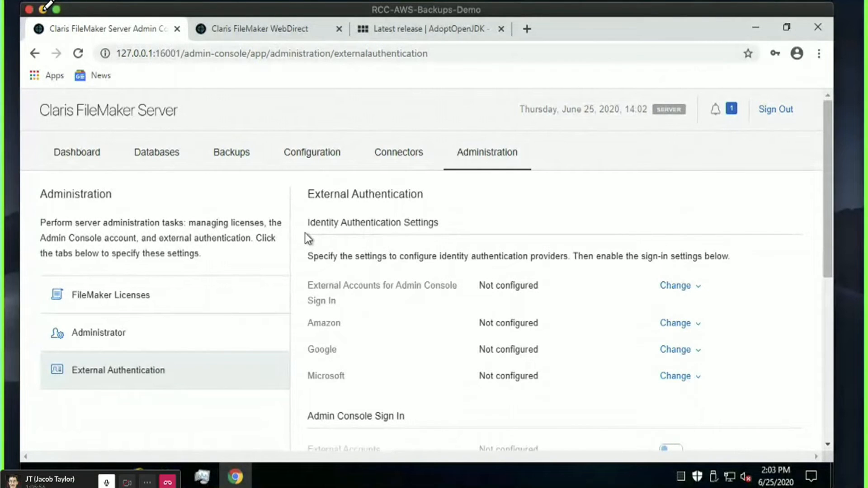
Switch External Server Accounts sign-in back off and launch Windows PowerShell via a 'power' search.
{"action": "scroll", "coordinate": [735, 307], "scroll_direction": "down", "scroll_amount": 5}
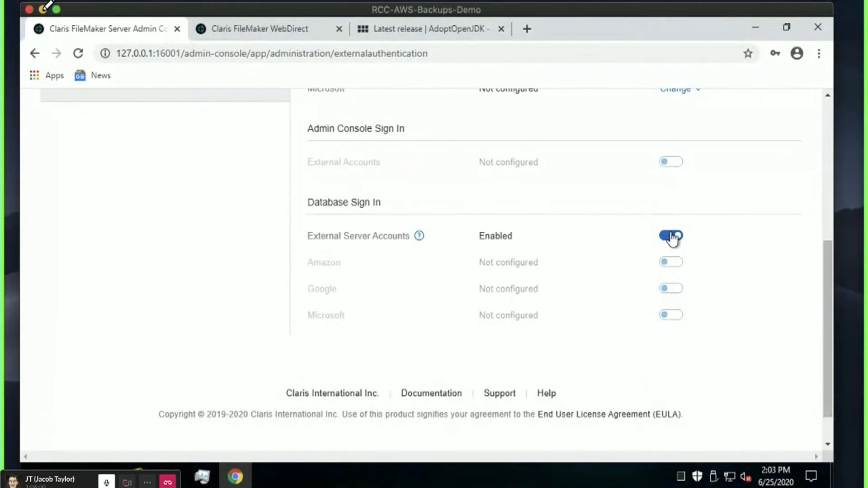
{"action": "left_click", "coordinate": [672, 236]}
{"action": "key", "text": "super"}
{"action": "type", "text": "power"}
{"action": "key", "text": "Return"}
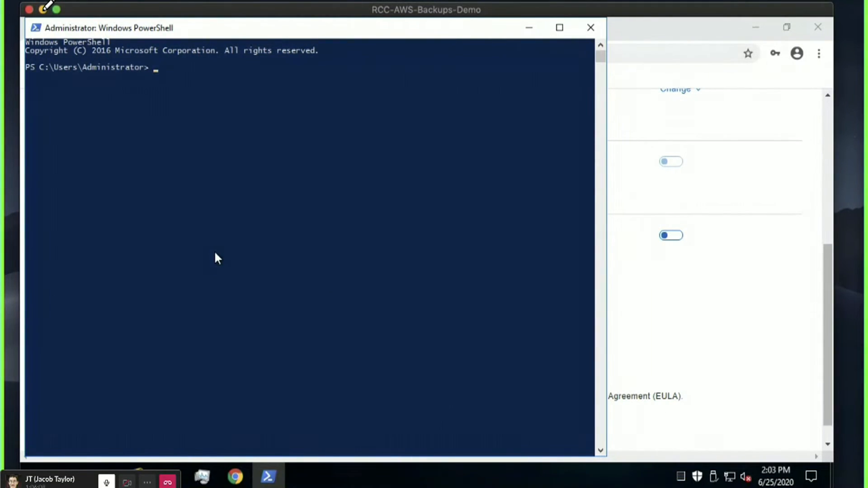
Run 'fmsadmin set serverconfig cachesize=7500' with the admin credentials, confirming CacheSize = 7500.
{"action": "type", "text": "fmsadmin set serve"}
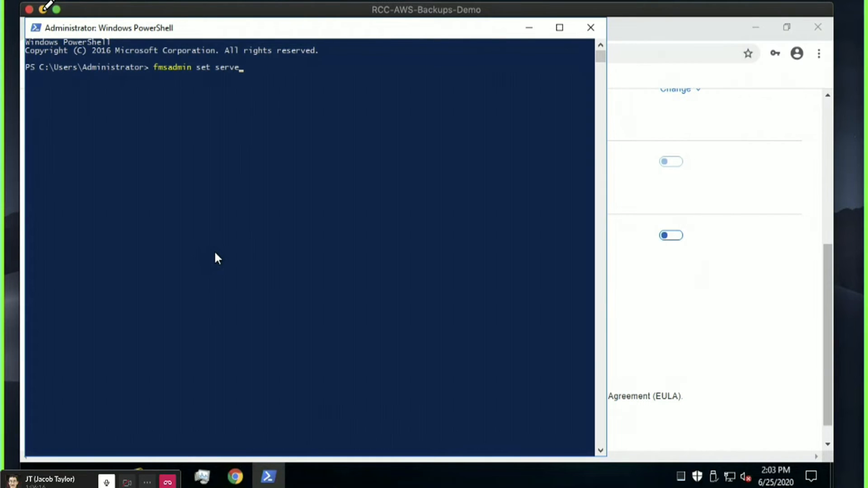
{"action": "type", "text": "rconfig ca"}
{"action": "key", "text": "BackSpace"}
{"action": "key", "text": "BackSpace"}
{"action": "type", "text": "cachesize"}
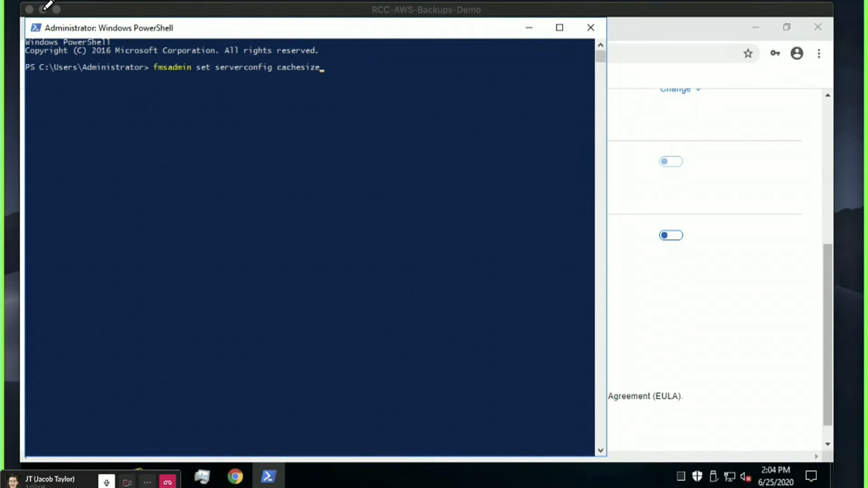
{"action": "left_click", "coordinate": [348, 26]}
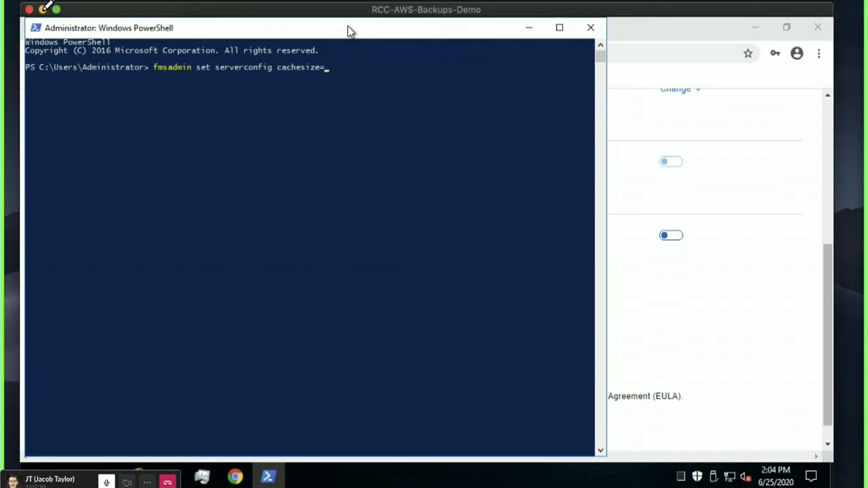
{"action": "type", "text": "7500"}
{"action": "key", "text": "Return"}
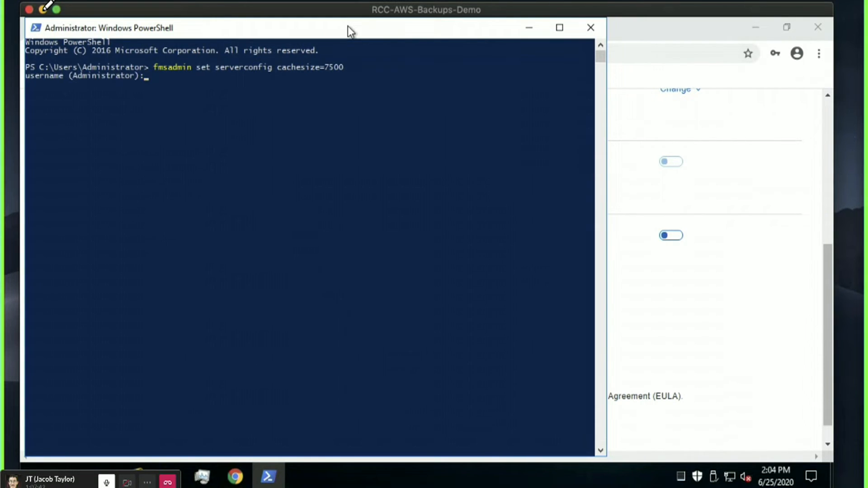
{"action": "type", "text": "admin"}
{"action": "key", "text": "Return"}
{"action": "type", "text": "********"}
{"action": "key", "text": "Return"}
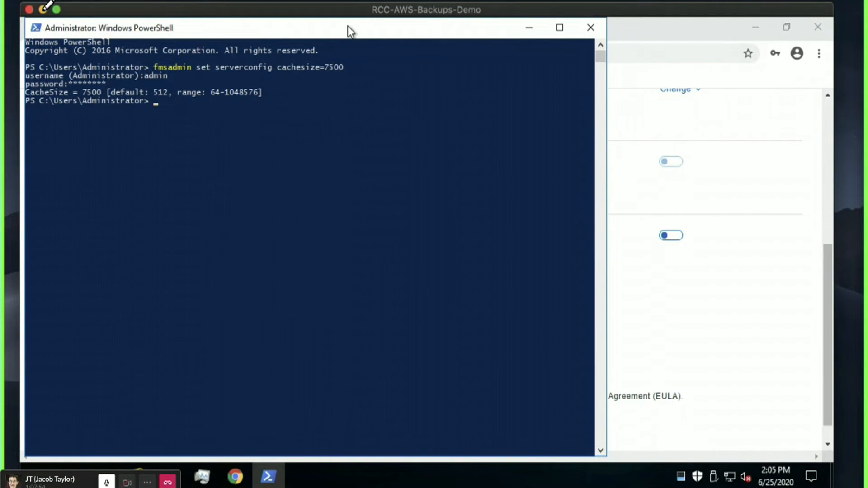
Sort Task Manager processes by name and check the FileMaker Server process's roughly 6 GB memory use.
{"action": "left_click", "coordinate": [202, 475]}
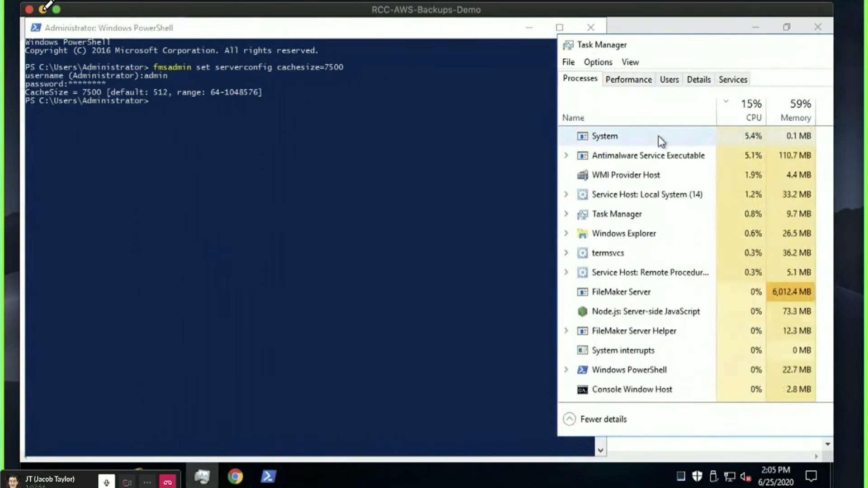
{"action": "left_click", "coordinate": [667, 168]}
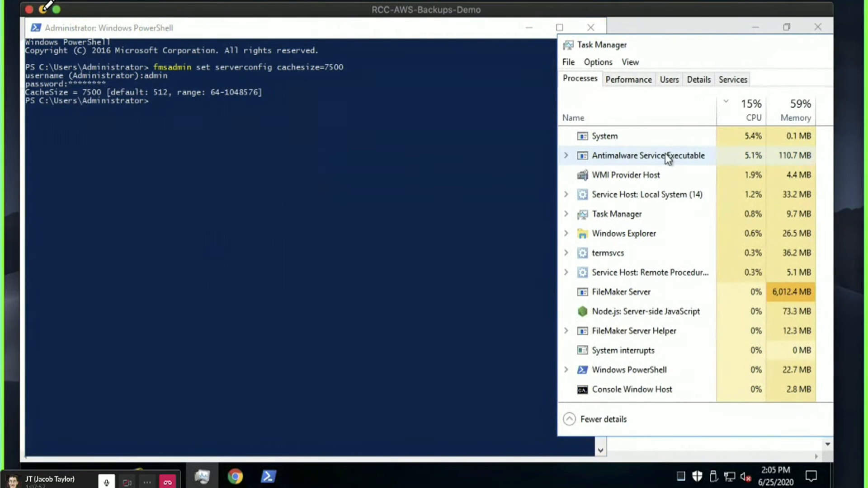
{"action": "left_click", "coordinate": [683, 131]}
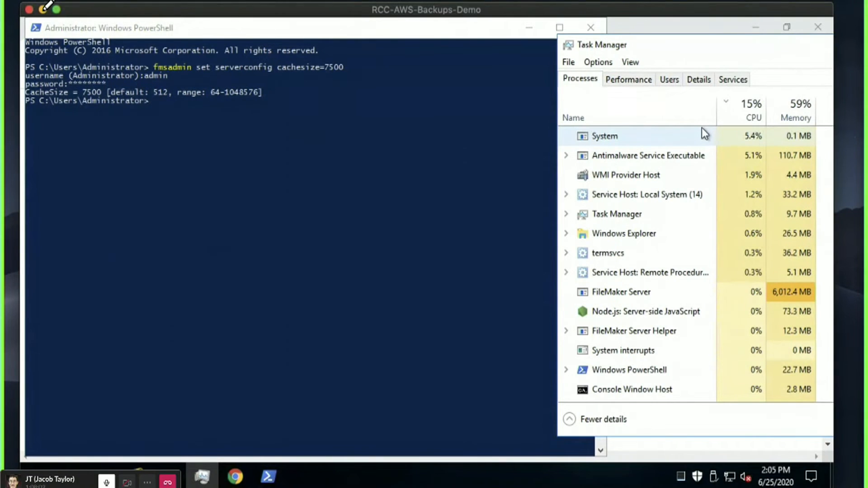
{"action": "left_click", "coordinate": [701, 126]}
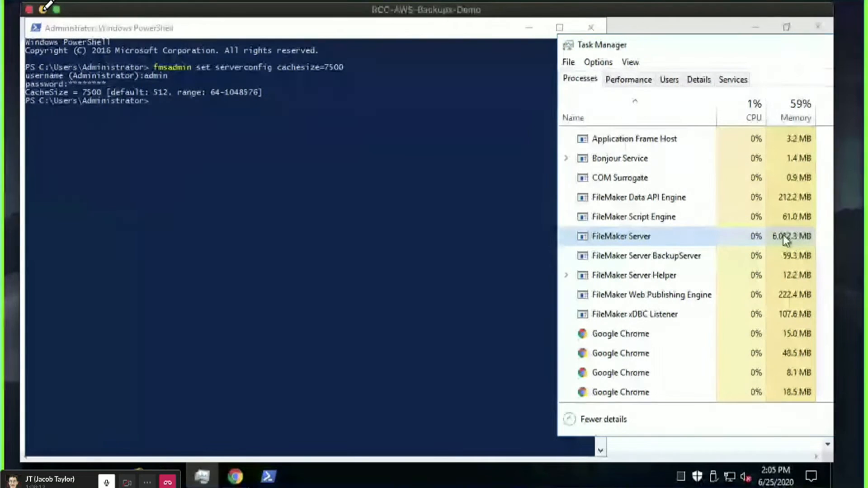
{"action": "left_click", "coordinate": [783, 234]}
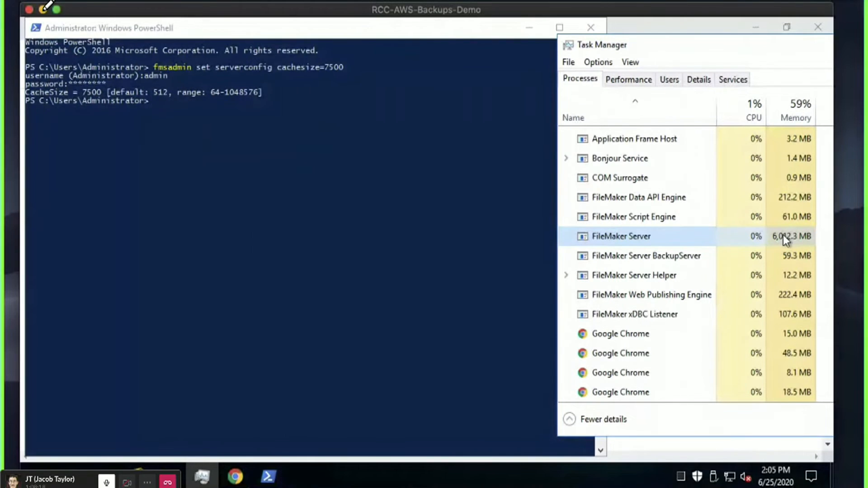
{"action": "left_click", "coordinate": [345, 30]}
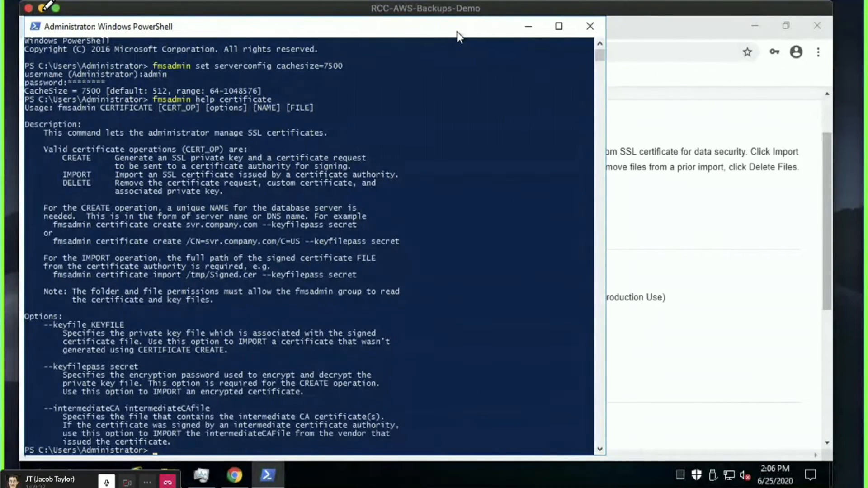
Review the installed test certificate on the SSL Certificate page, then return to the PowerShell help.
{"action": "left_click", "coordinate": [688, 142]}
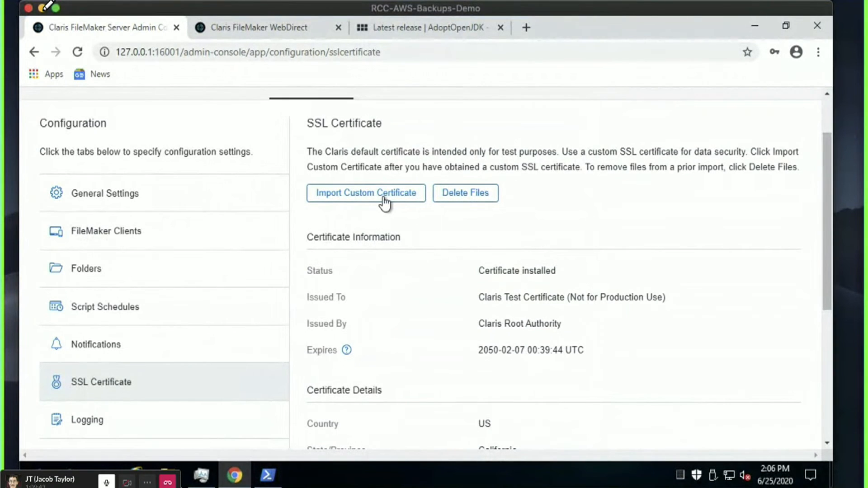
{"action": "scroll", "coordinate": [707, 324], "scroll_direction": "down", "scroll_amount": 5}
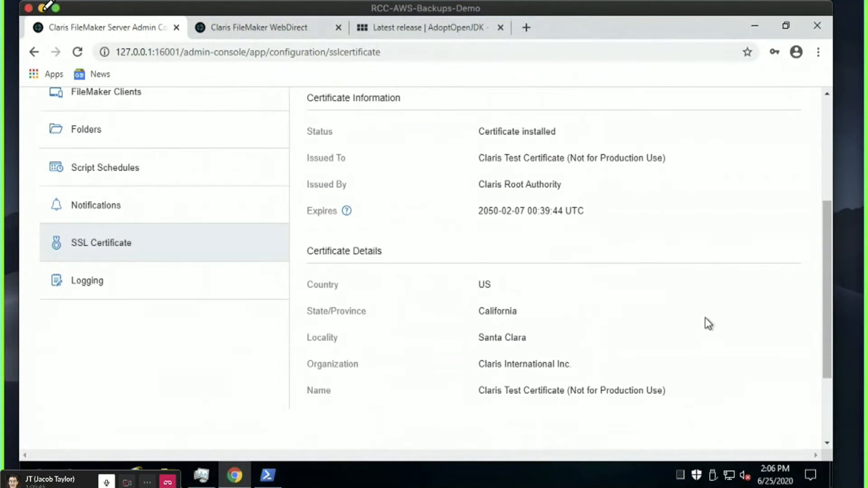
{"action": "scroll", "coordinate": [708, 324], "scroll_direction": "up", "scroll_amount": 5}
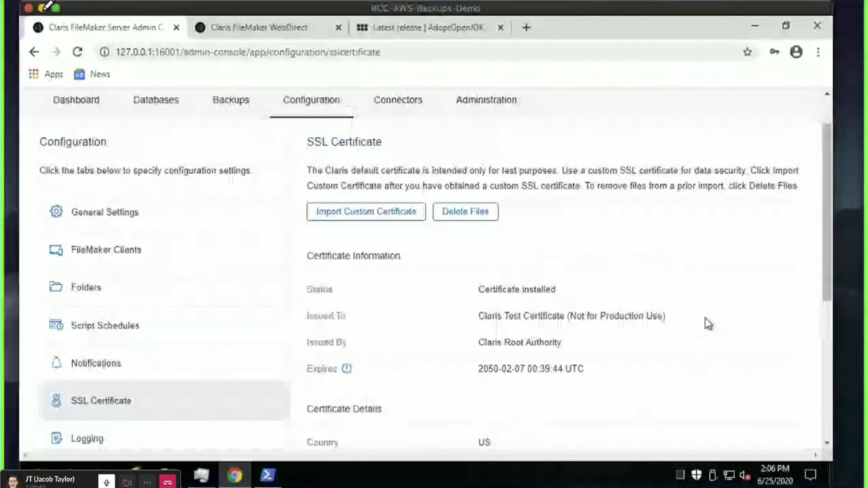
{"action": "left_click", "coordinate": [267, 475]}
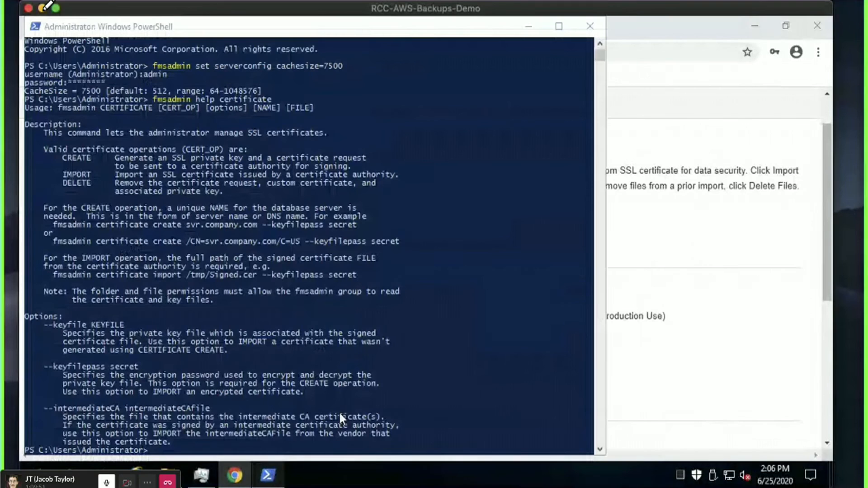
Type 'fmsadmin certificate create' at the PowerShell prompt.
{"action": "left_click", "coordinate": [339, 415]}
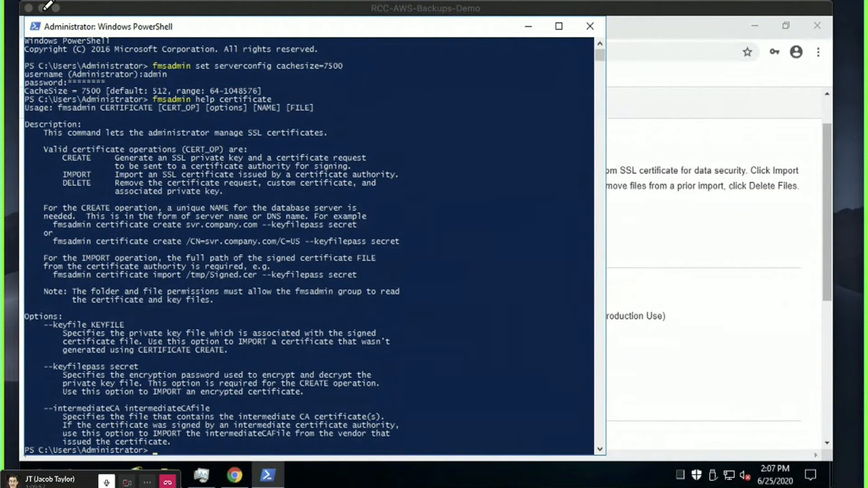
{"action": "left_click", "coordinate": [414, 29]}
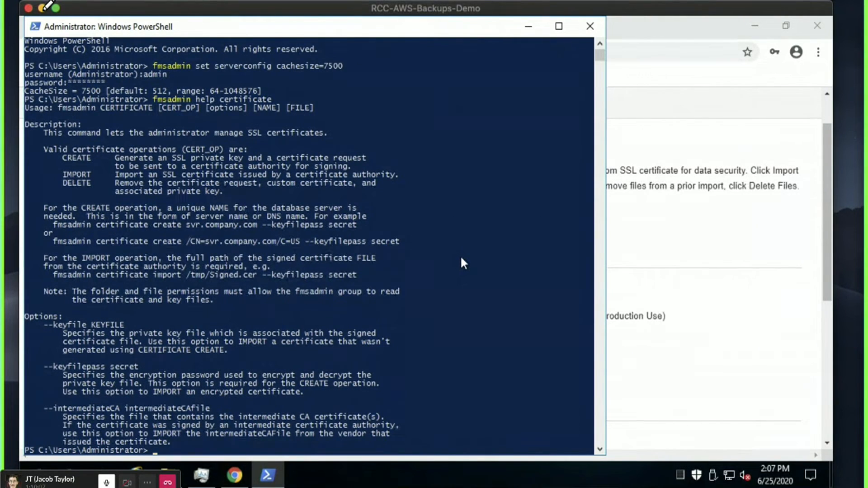
{"action": "type", "text": "fmsadmin"}
{"action": "type", "text": "create"}
{"action": "key", "text": "BackSpace"}
{"action": "key", "text": "BackSpace"}
{"action": "key", "text": "BackSpace"}
{"action": "key", "text": "BackSpace"}
{"action": "key", "text": "BackSpace"}
{"action": "key", "text": "BackSpace"}
{"action": "type", "text": "certificate create"}
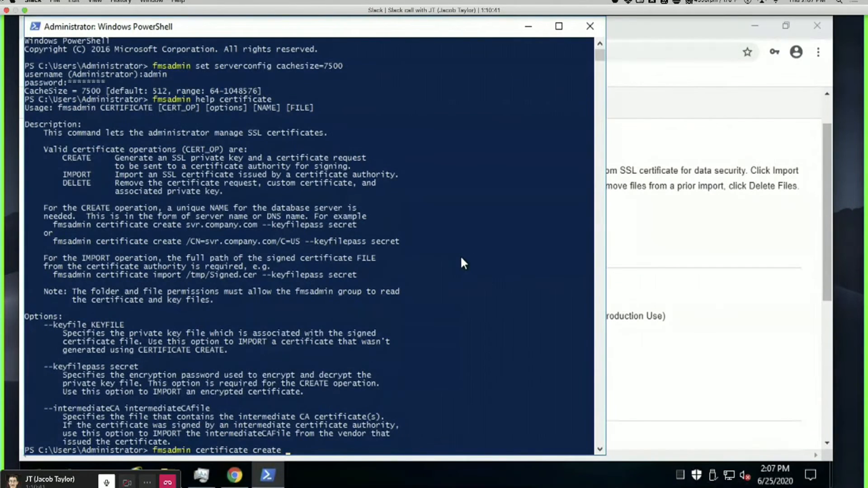
Highlight the create example lines in the certificate help, then exit mark mode.
{"action": "scroll", "coordinate": [460, 255], "scroll_direction": "down", "scroll_amount": 4}
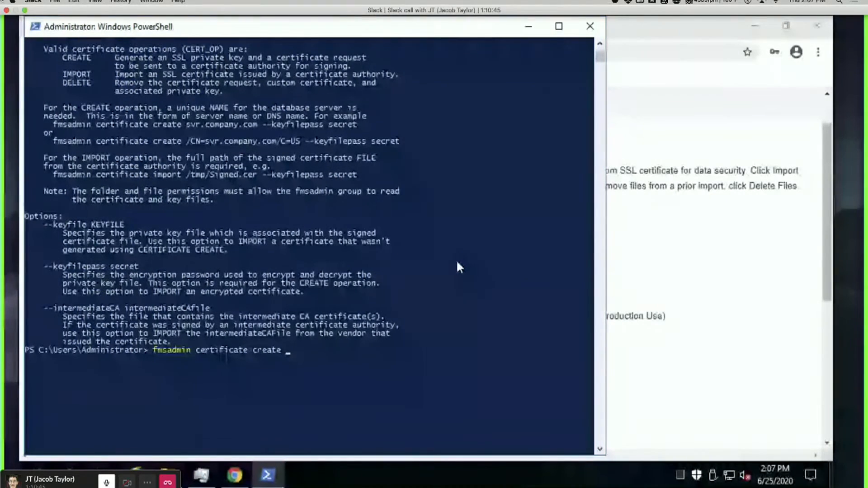
{"action": "scroll", "coordinate": [456, 259], "scroll_direction": "up", "scroll_amount": 2}
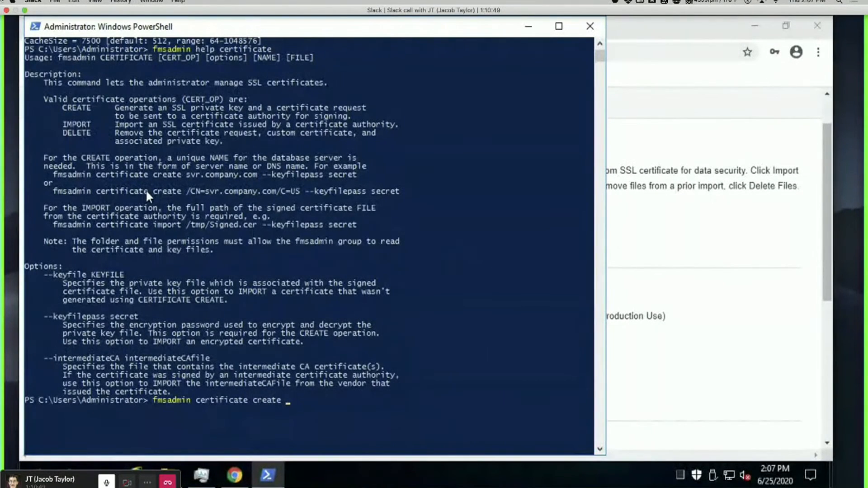
{"action": "left_click_drag", "start_coordinate": [49, 164], "coordinate": [411, 199]}
{"action": "left_click", "coordinate": [424, 184]}
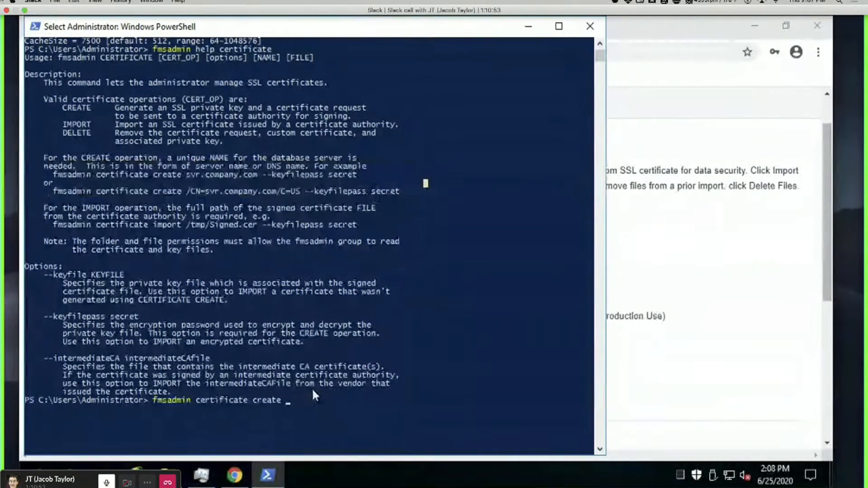
{"action": "left_click", "coordinate": [316, 400]}
{"action": "key", "text": "Escape"}
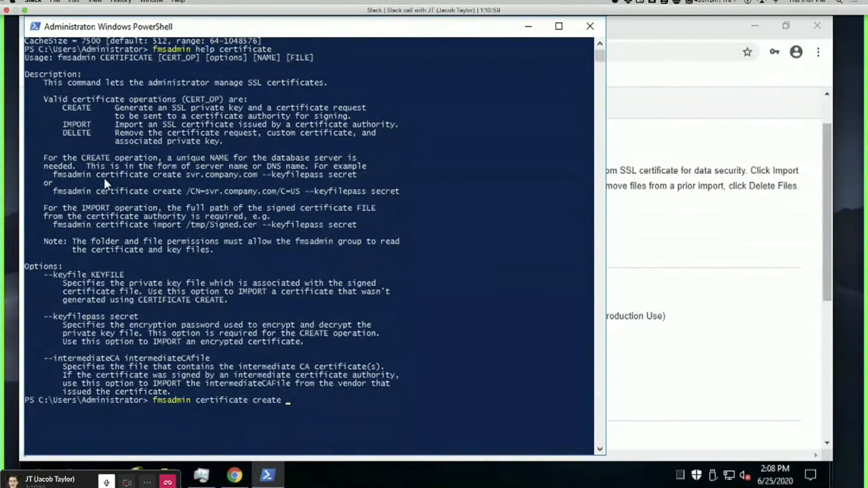
Highlight the server-name example and its /CN=svr.company.com/C=US argument, then exit mark mode.
{"action": "left_click_drag", "start_coordinate": [49, 175], "coordinate": [357, 175]}
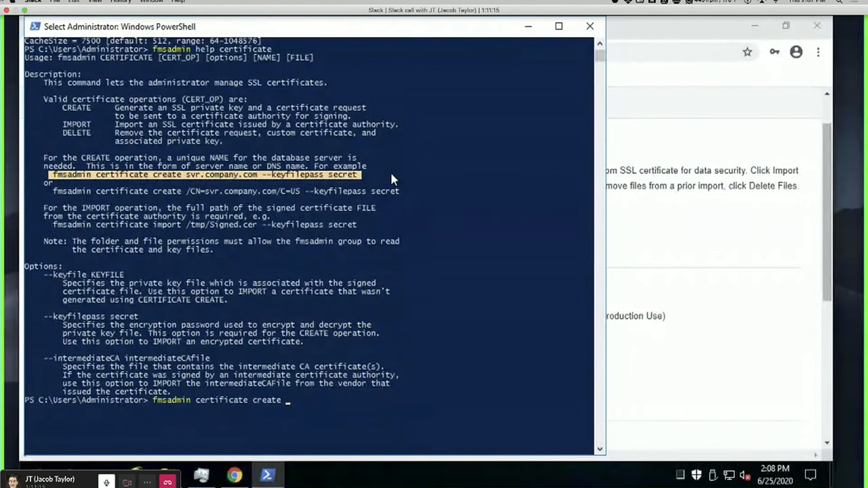
{"action": "left_click", "coordinate": [178, 192]}
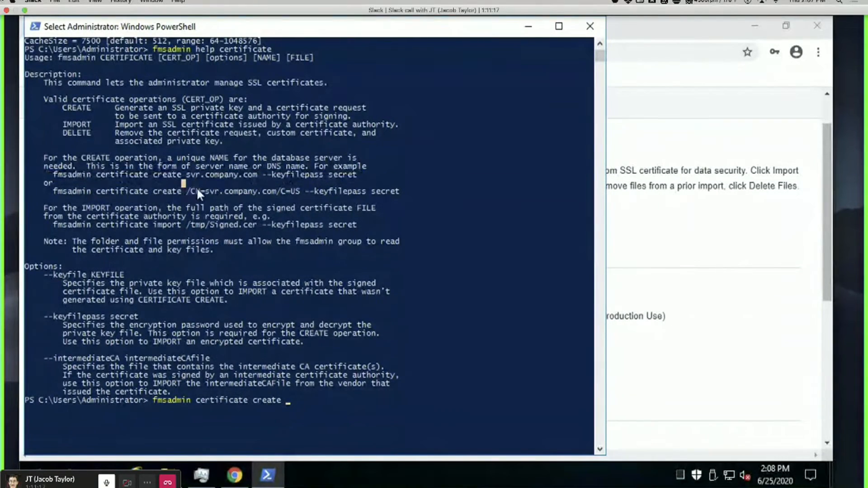
{"action": "left_click_drag", "start_coordinate": [182, 192], "coordinate": [316, 190]}
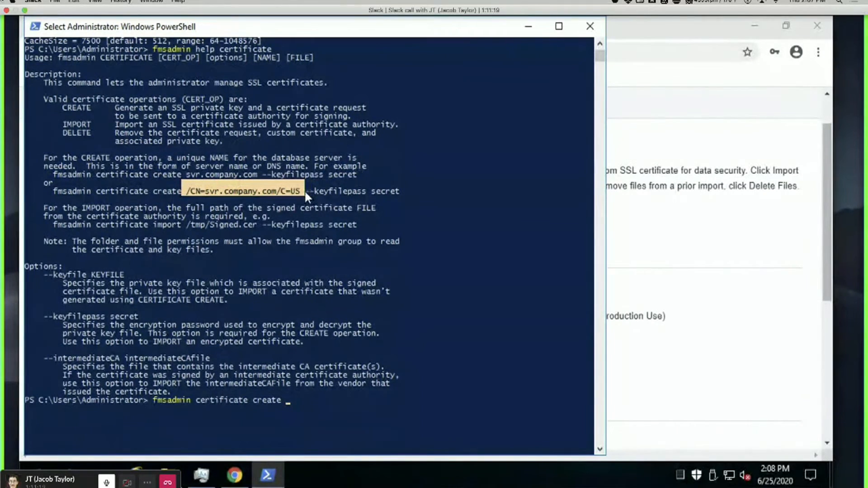
{"action": "left_click", "coordinate": [367, 191]}
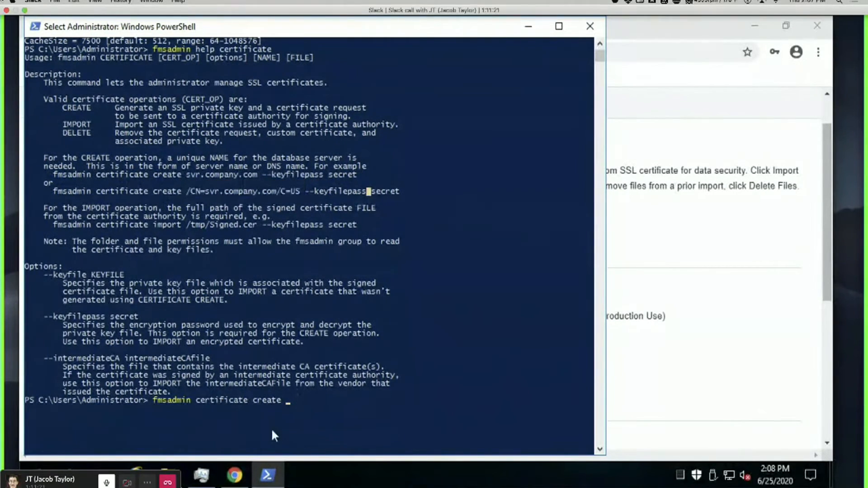
{"action": "left_click", "coordinate": [326, 392]}
{"action": "key", "text": "Escape"}
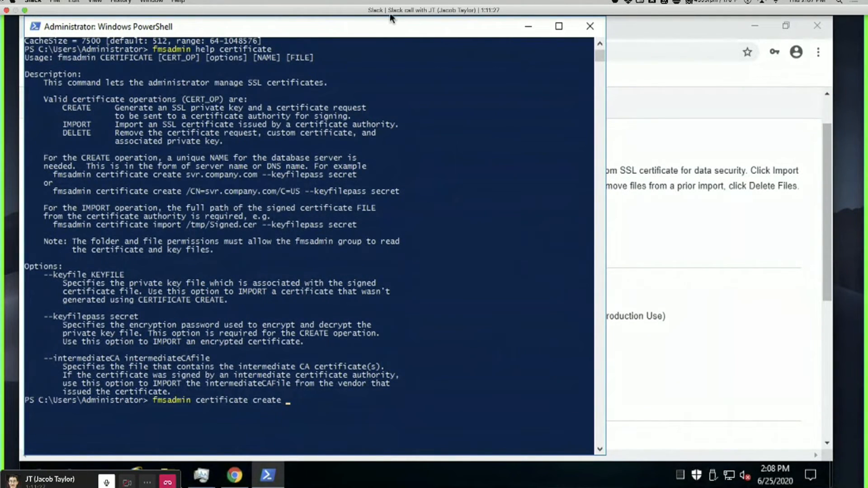
Complete the command with awsbackupsdemo.atrcc.com --keyfilepass and a key-file password, then authenticate as administrator.
{"action": "type", "text": "awsbackupsdemo.a"}
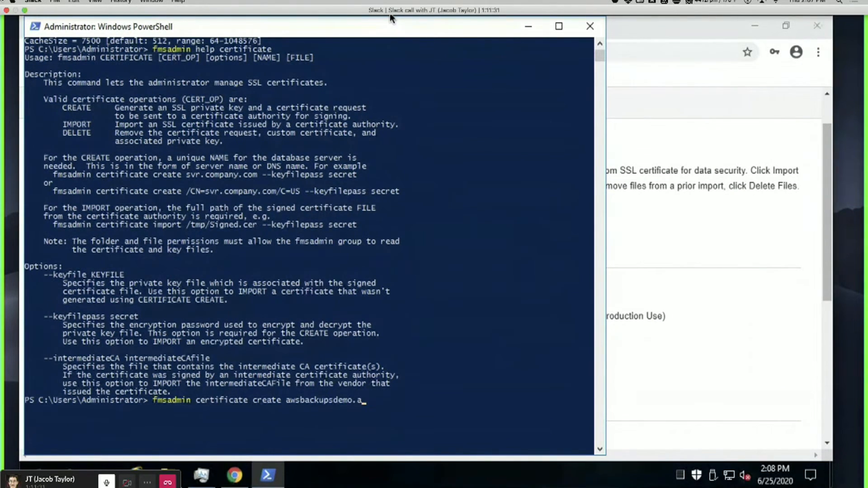
{"action": "type", "text": "trcc.com"}
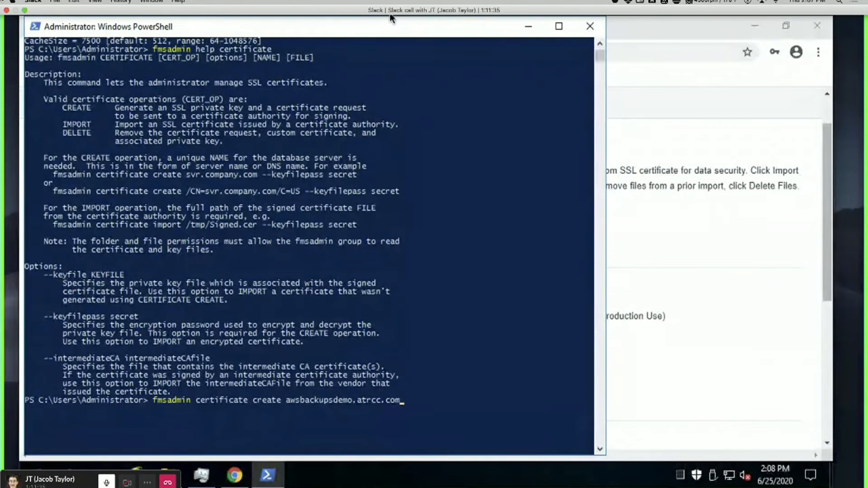
{"action": "type", "text": " --keyf"}
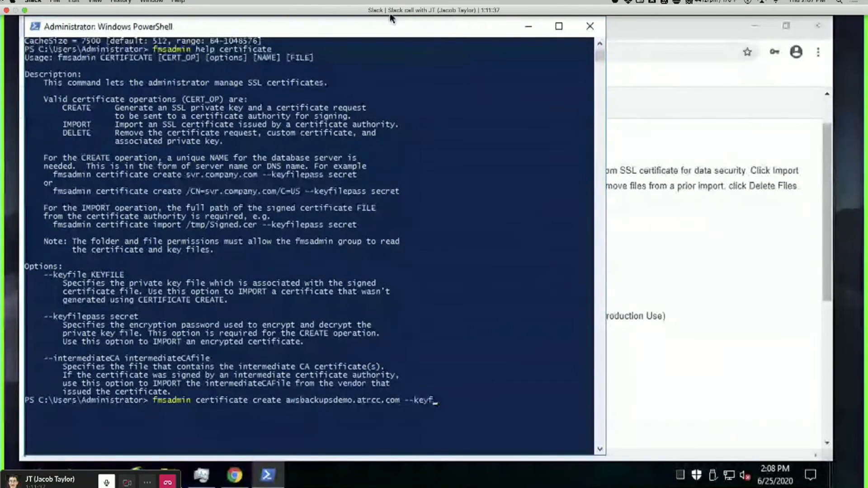
{"action": "type", "text": "ilepass pa"}
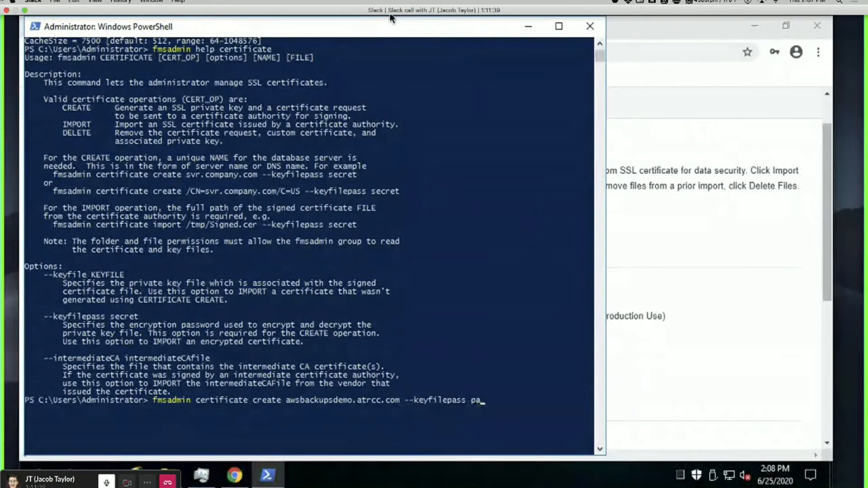
{"action": "type", "text": "sswo"}
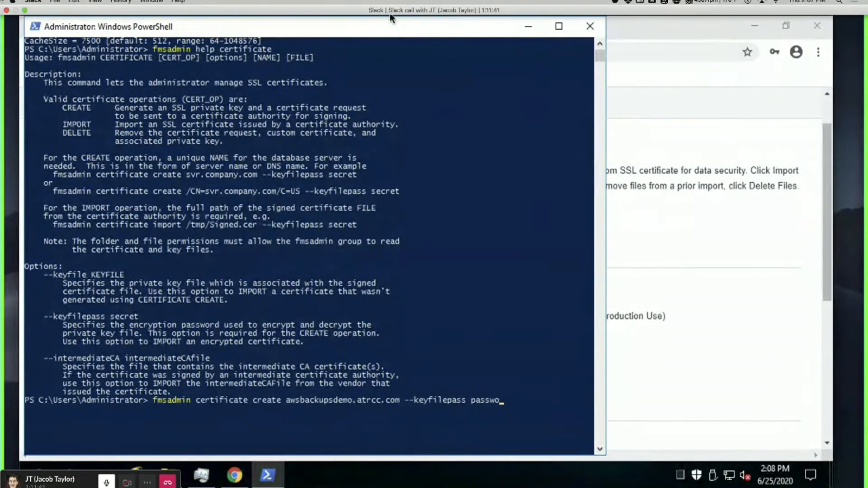
{"action": "type", "text": "rd"}
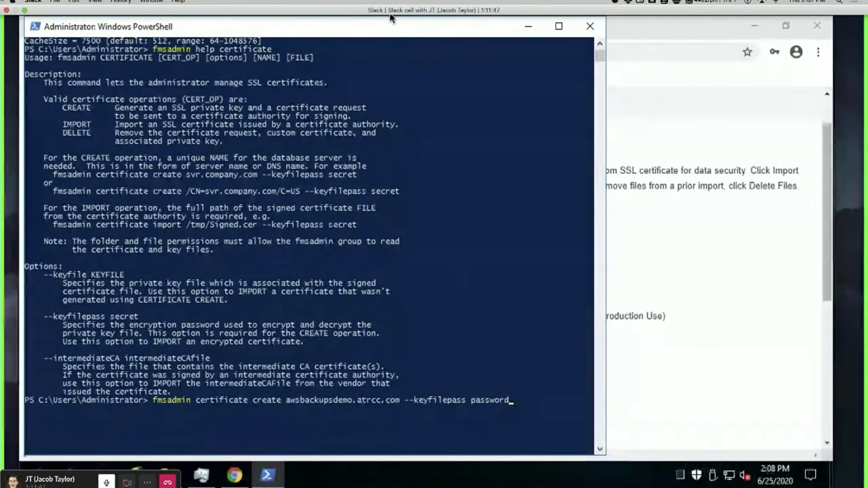
{"action": "key", "text": "Return"}
{"action": "type", "text": "admin"}
{"action": "key", "text": "Return"}
{"action": "type", "text": "********"}
{"action": "key", "text": "Return"}
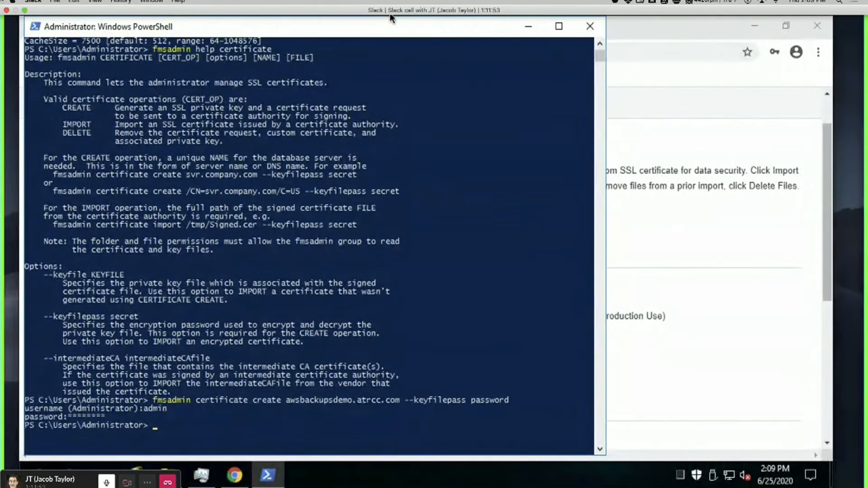
Browse in File Explorer to C:\Program Files\FileMaker\FileMaker Server.
{"action": "left_click", "coordinate": [165, 473]}
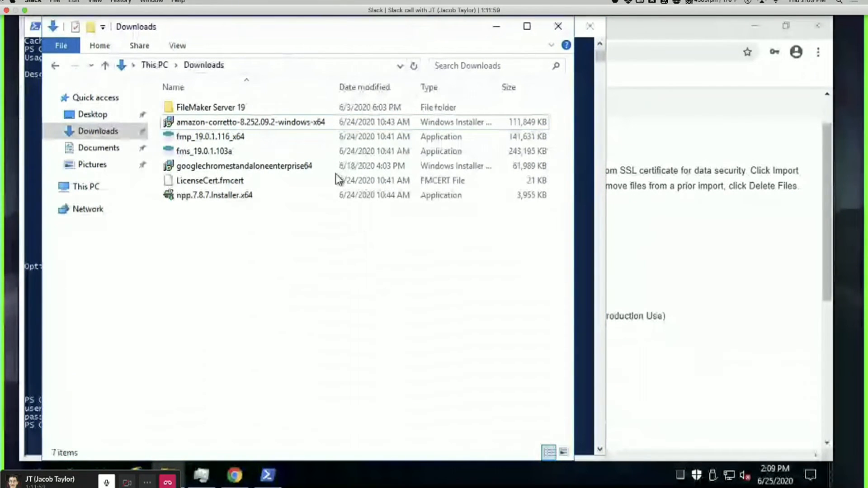
{"action": "key", "text": "alt+Up"}
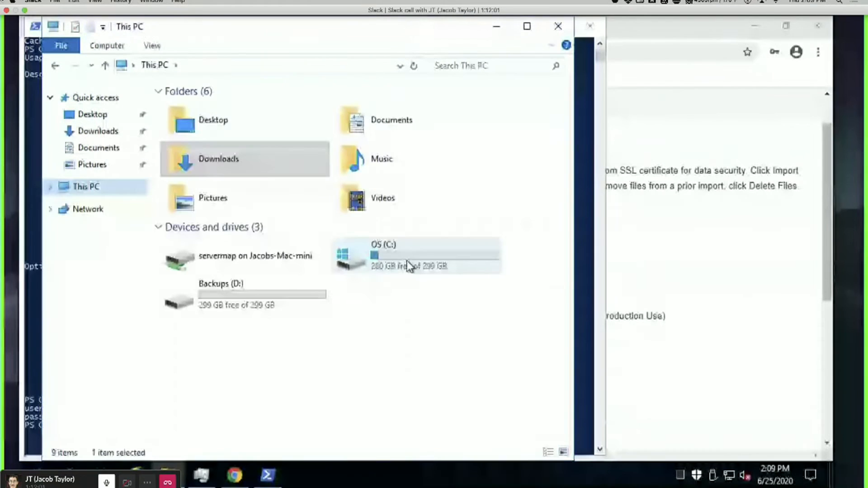
{"action": "double_click", "coordinate": [409, 265]}
{"action": "double_click", "coordinate": [221, 137]}
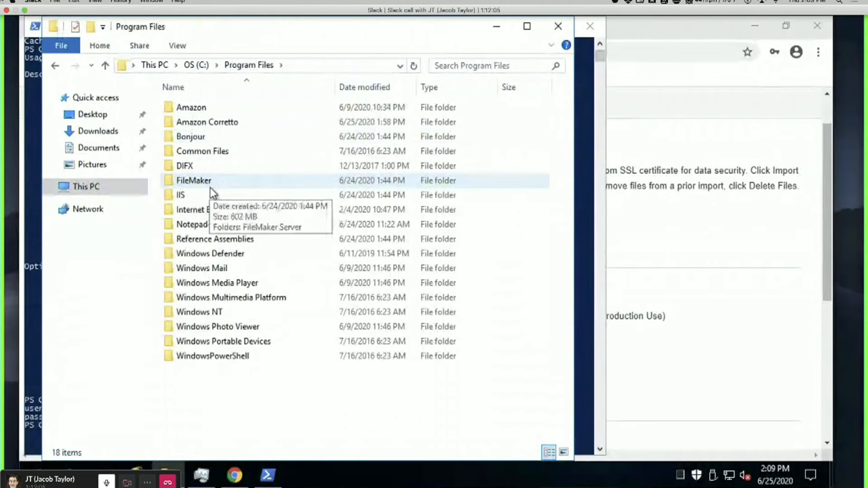
{"action": "double_click", "coordinate": [220, 184]}
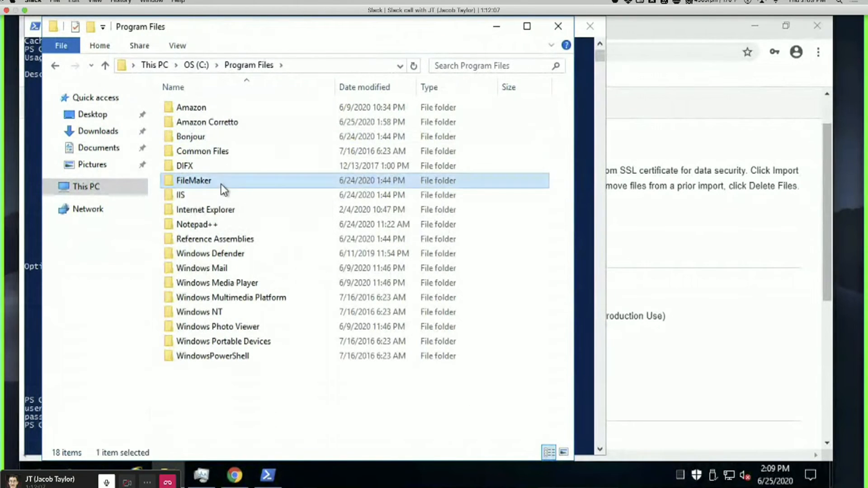
{"action": "double_click", "coordinate": [238, 109]}
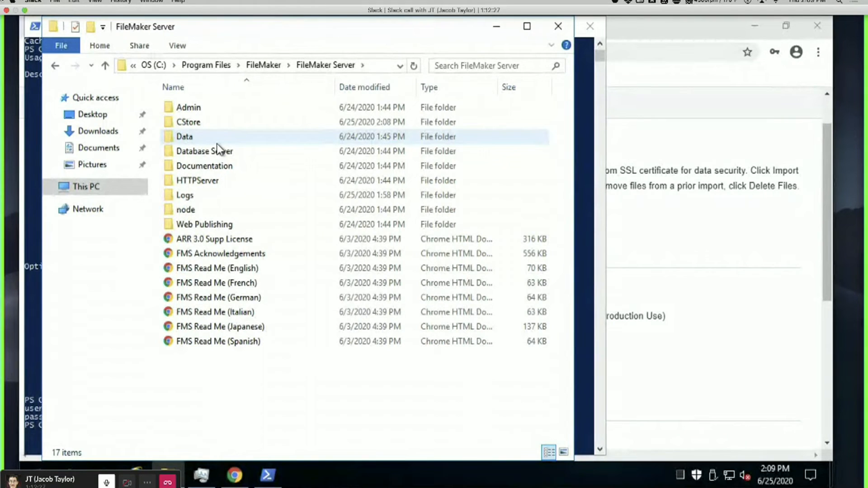
Check the PowerShell certificate output, then open the server's CStore folder.
{"action": "left_click", "coordinate": [267, 475]}
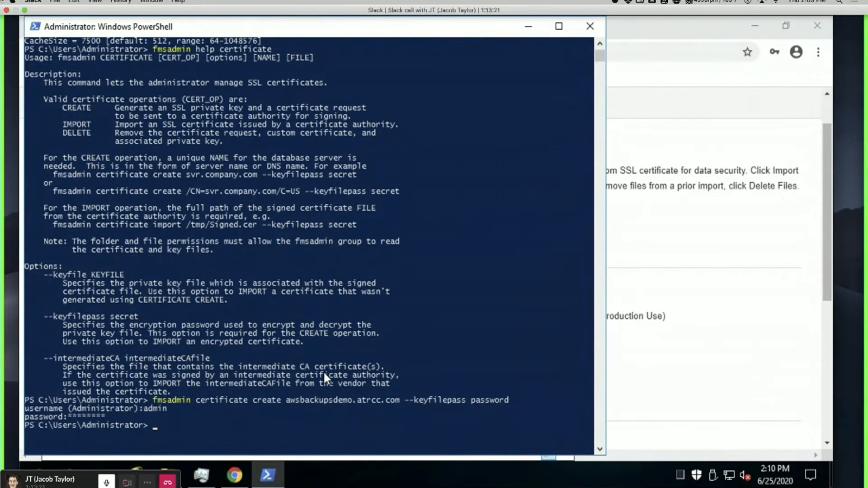
{"action": "left_click", "coordinate": [702, 313]}
{"action": "left_click", "coordinate": [168, 471]}
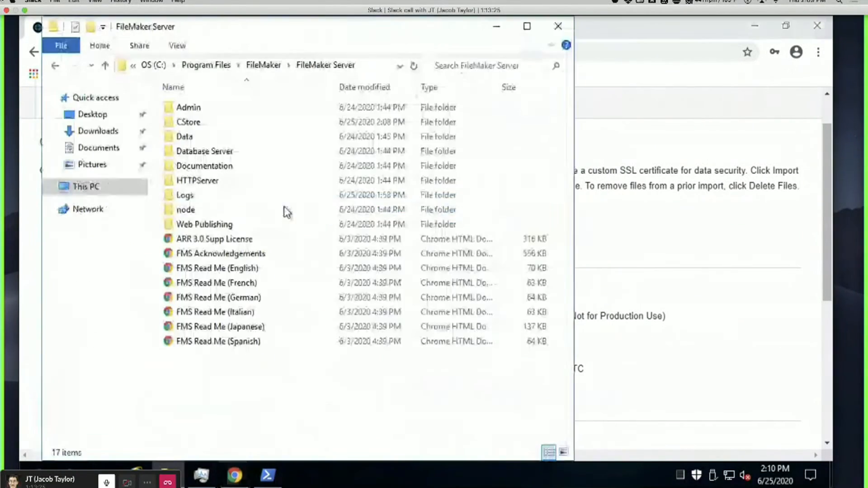
{"action": "left_click", "coordinate": [286, 210]}
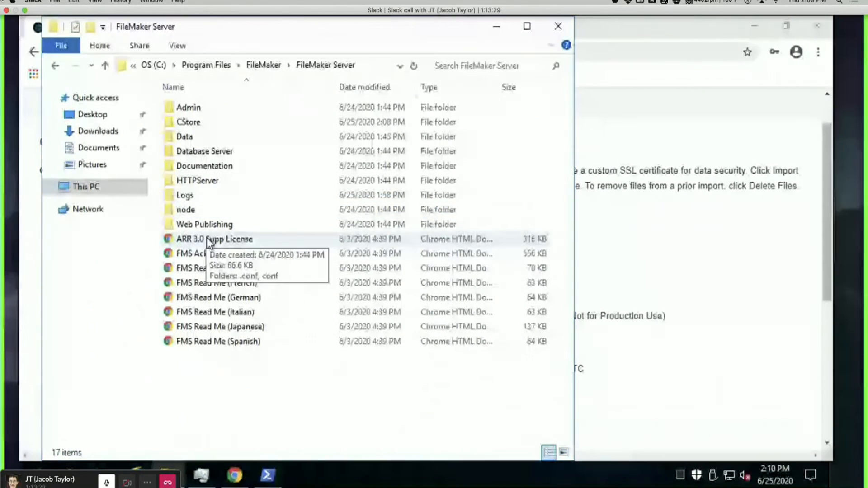
{"action": "double_click", "coordinate": [199, 125]}
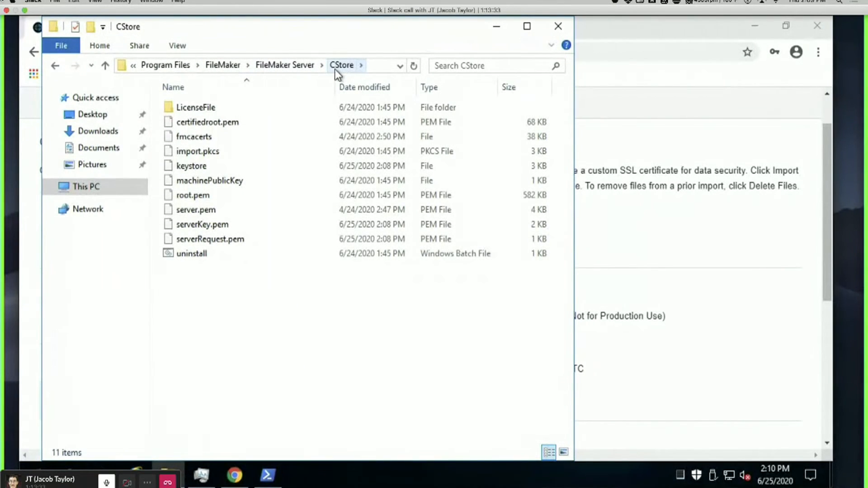
Sort CStore newest first and locate the new serverKey.pem and serverRequest.pem files.
{"action": "left_click", "coordinate": [362, 80]}
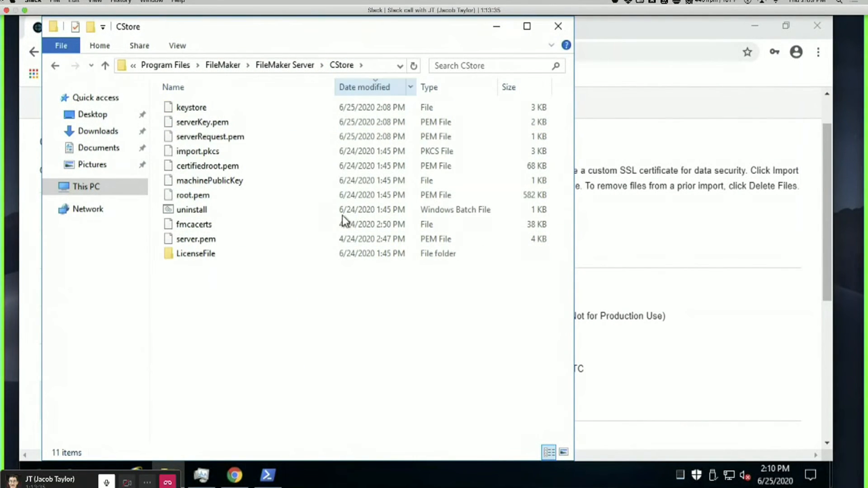
{"action": "left_click", "coordinate": [231, 136]}
{"action": "key", "text": "shift+Up"}
{"action": "key", "text": "shift+Up"}
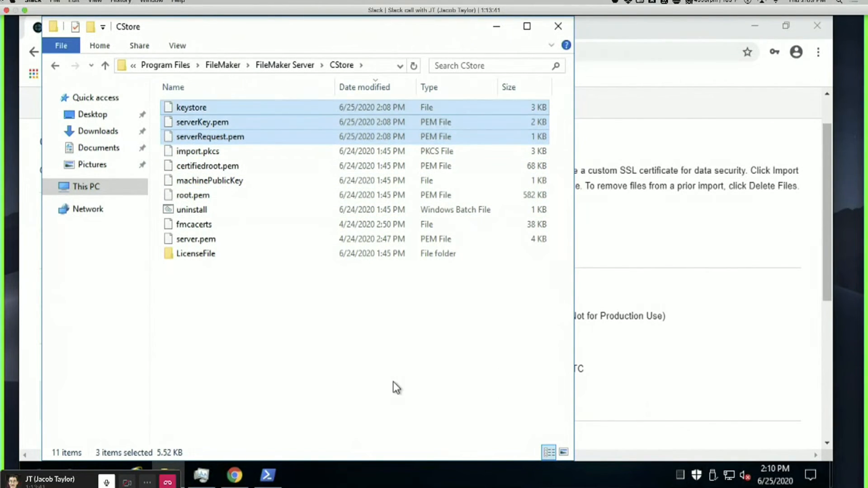
{"action": "left_click", "coordinate": [392, 381]}
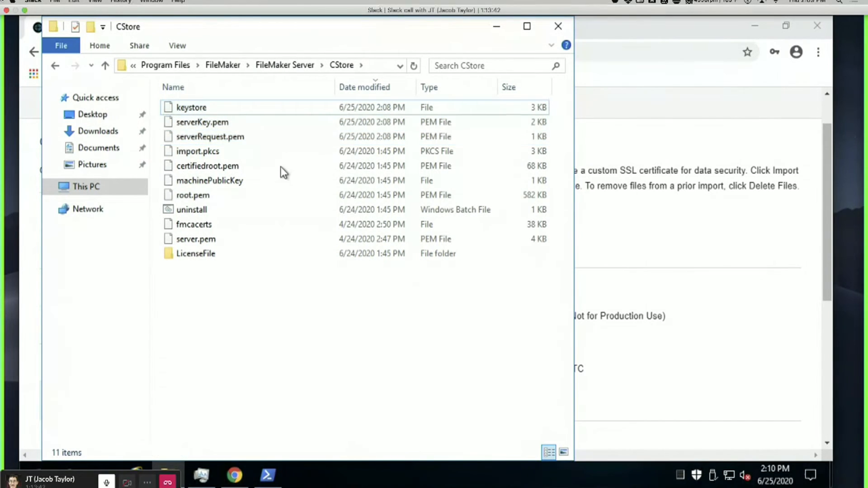
{"action": "left_click", "coordinate": [204, 121]}
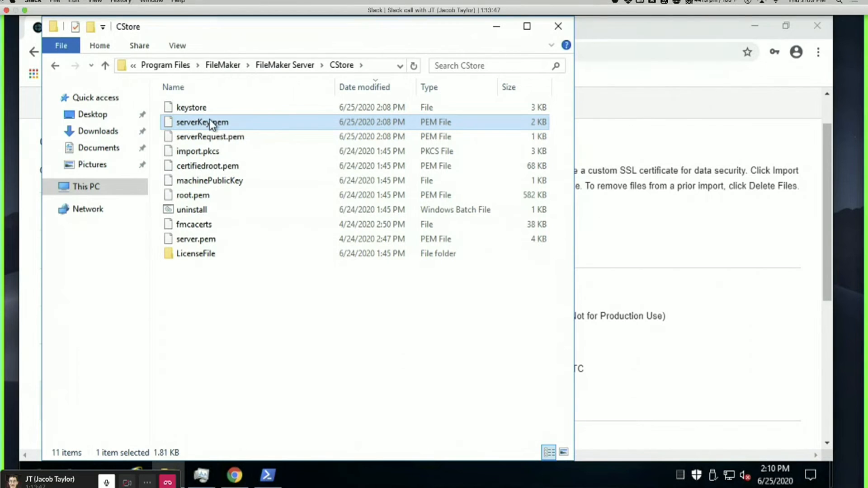
{"action": "left_click", "coordinate": [240, 136]}
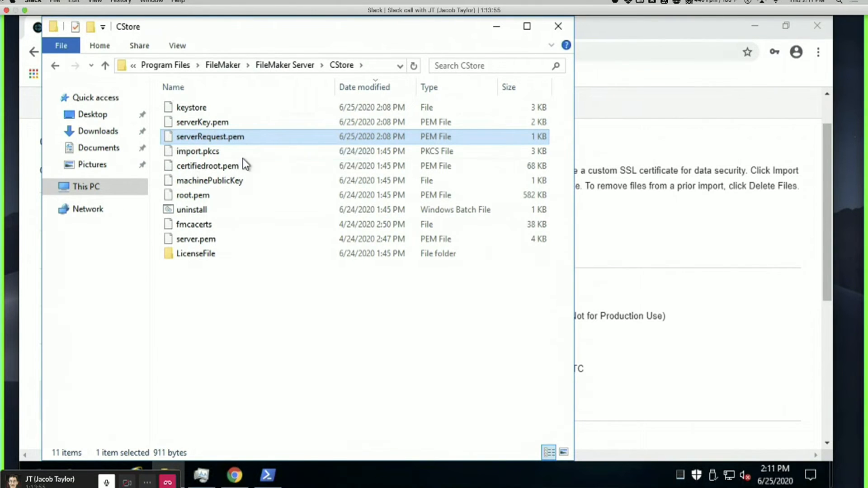
Open serverRequest.pem with Edit with Notepad++.
{"action": "left_click", "coordinate": [269, 473]}
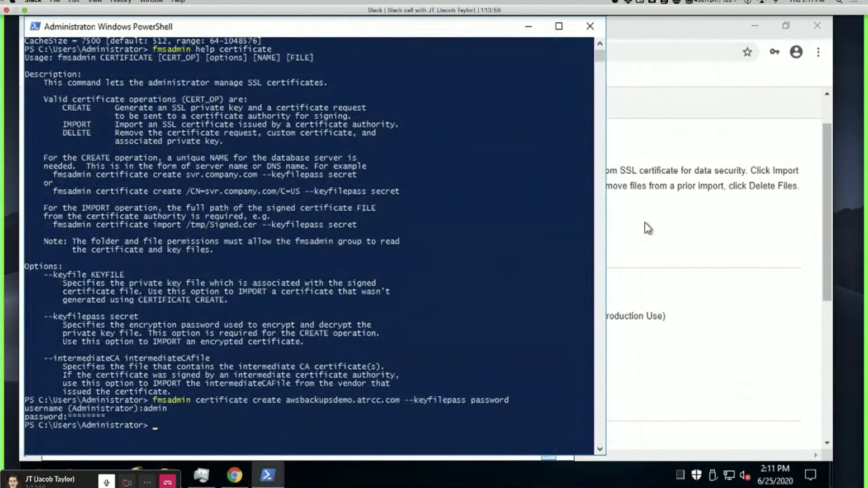
{"action": "left_click", "coordinate": [722, 199]}
{"action": "left_click", "coordinate": [169, 474]}
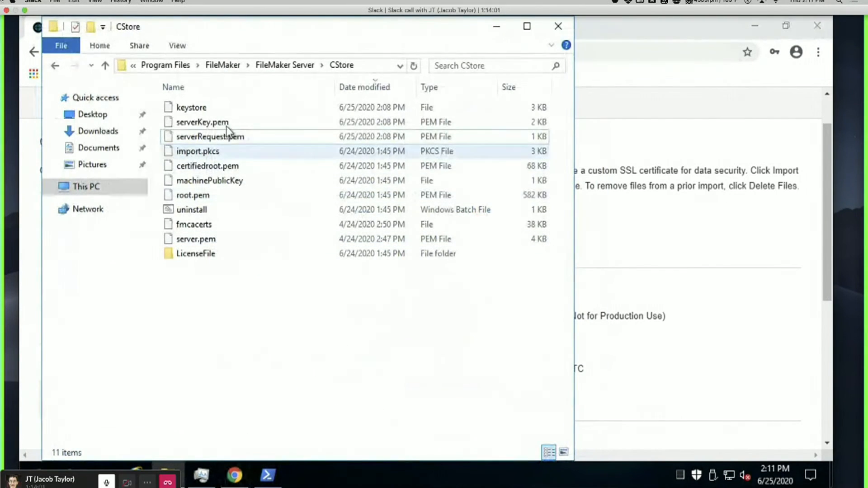
{"action": "left_click", "coordinate": [199, 137]}
{"action": "right_click", "coordinate": [218, 139]}
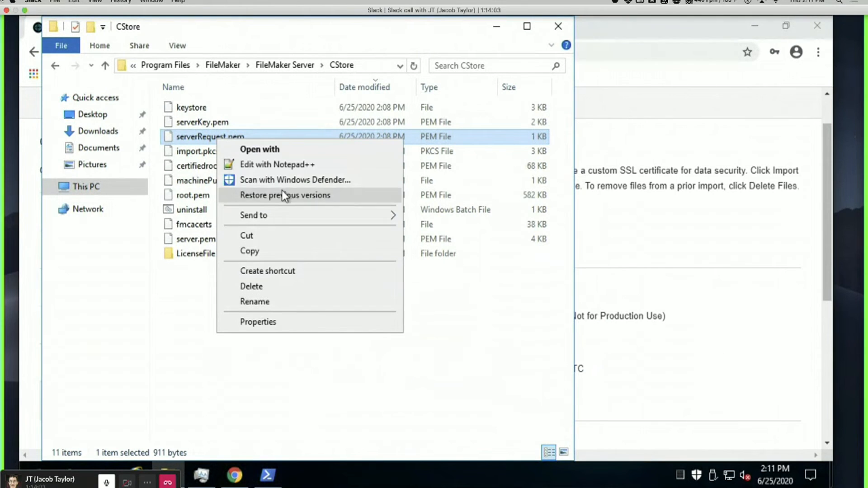
{"action": "left_click", "coordinate": [304, 164]}
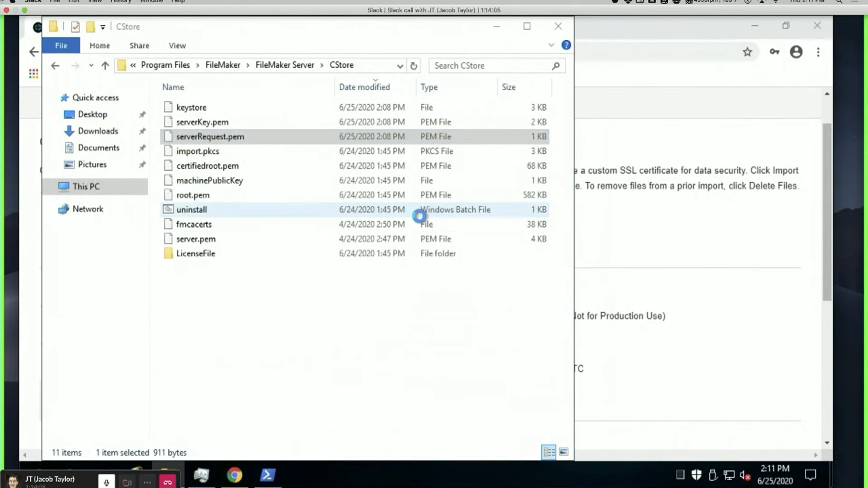
Copy the full certificate request text from serverRequest.pem and switch to the GoDaddy browser page.
{"action": "key", "text": "ctrl+a"}
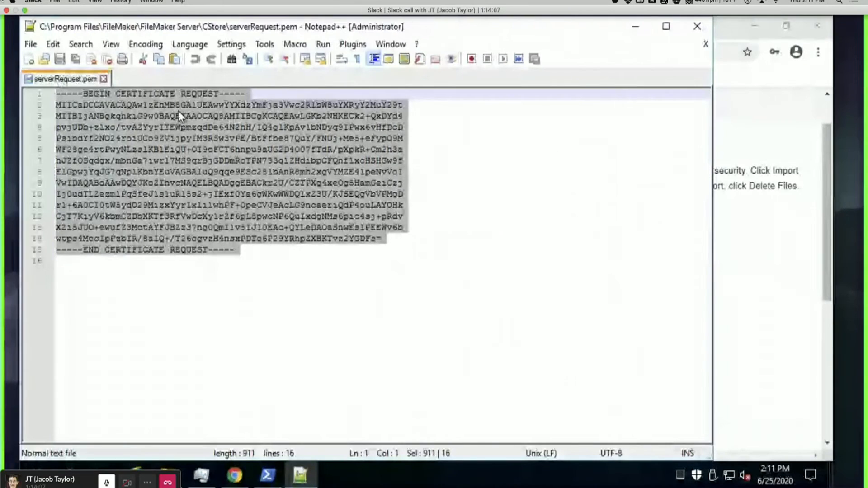
{"action": "right_click", "coordinate": [204, 128]}
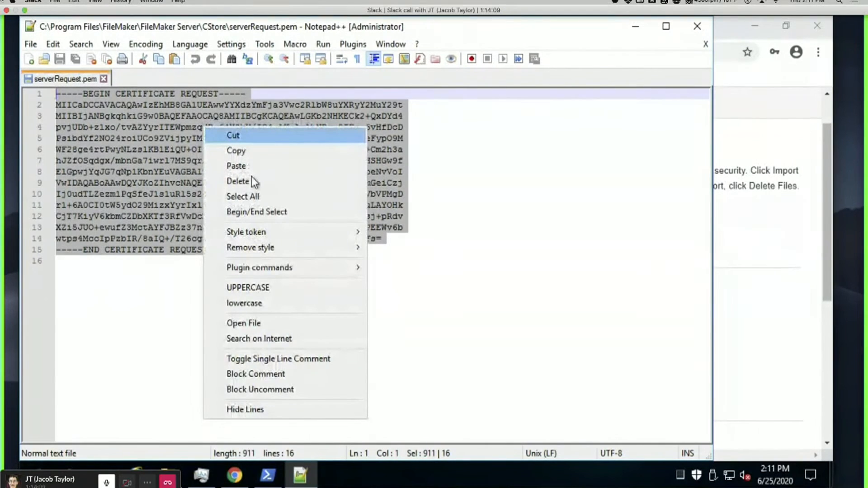
{"action": "left_click", "coordinate": [237, 151]}
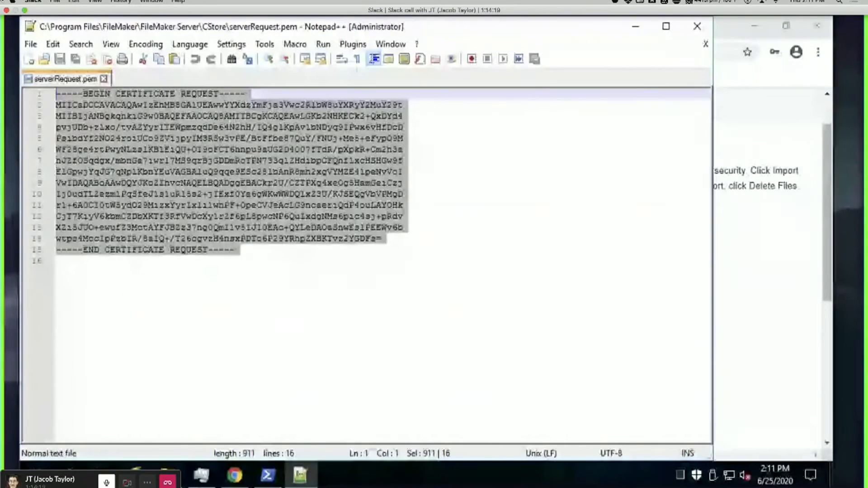
{"action": "key", "text": "alt+Tab"}
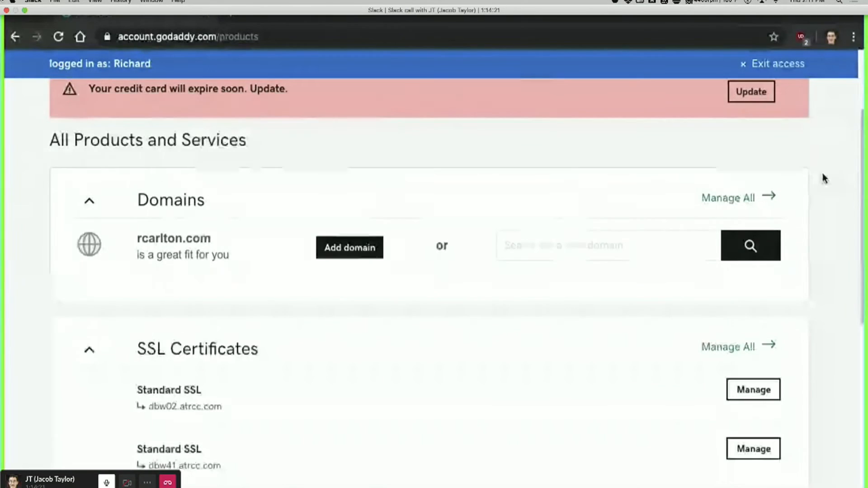
Start setup of the New Certificate, the not-yet-configured 2 Year Standard SSL Certificate.
{"action": "scroll", "coordinate": [822, 173], "scroll_direction": "down", "scroll_amount": 5}
{"action": "left_click", "coordinate": [753, 309]}
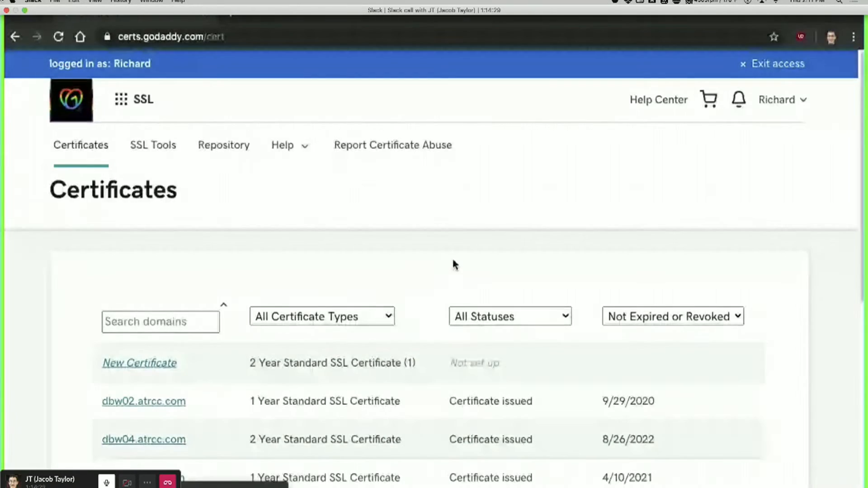
{"action": "scroll", "coordinate": [448, 256], "scroll_direction": "down", "scroll_amount": 1}
{"action": "scroll", "coordinate": [448, 258], "scroll_direction": "down", "scroll_amount": 1}
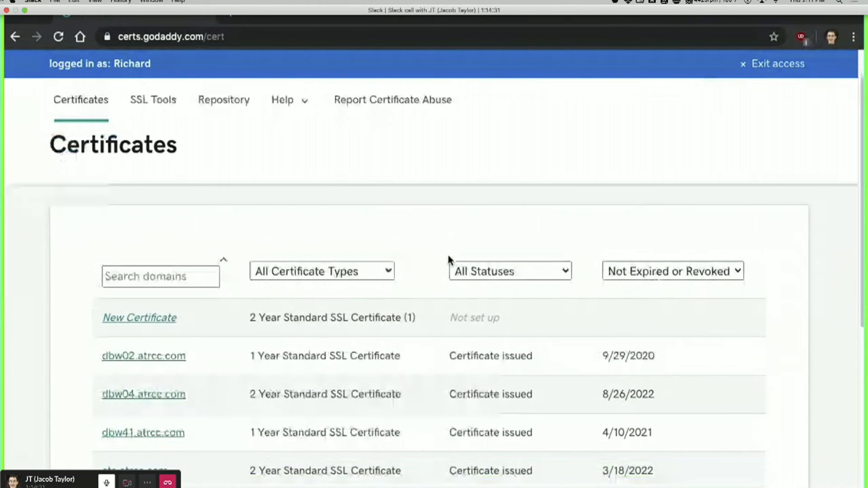
{"action": "scroll", "coordinate": [448, 256], "scroll_direction": "down", "scroll_amount": 2}
{"action": "left_click", "coordinate": [469, 228]}
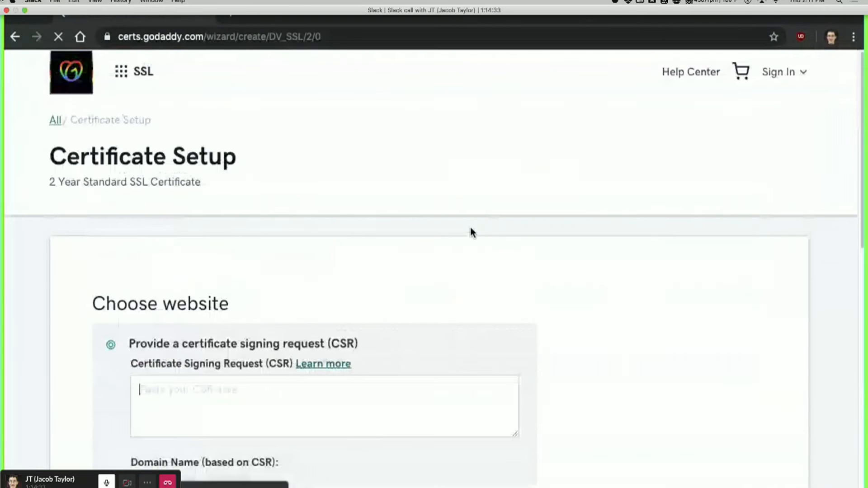
Paste the copied CSR into the CSR box so the domain awsbackupsdemo.atrcc.com is read.
{"action": "scroll", "coordinate": [459, 313], "scroll_direction": "down", "scroll_amount": 3}
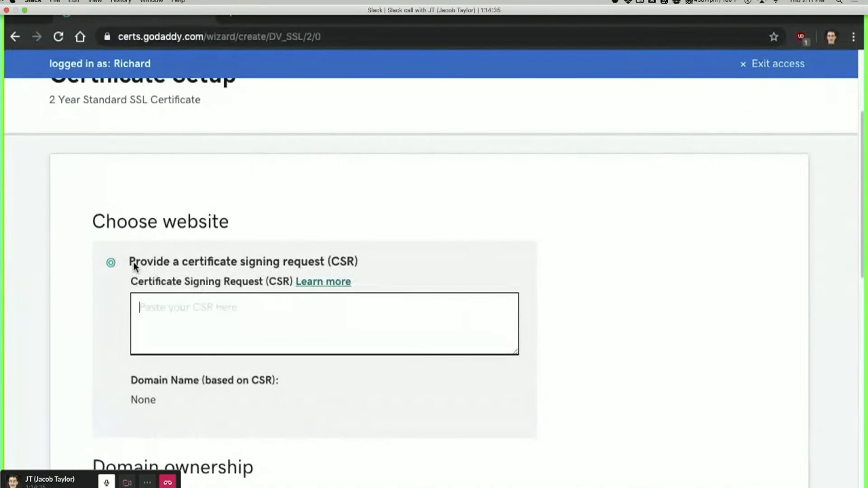
{"action": "left_click_drag", "start_coordinate": [134, 262], "coordinate": [408, 262]}
{"action": "left_click", "coordinate": [364, 265]}
{"action": "left_click", "coordinate": [344, 320]}
{"action": "key", "text": "super+v"}
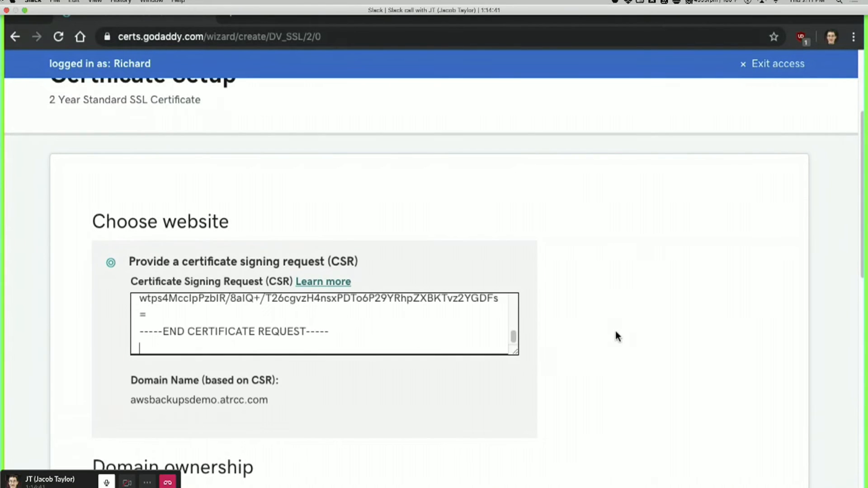
{"action": "left_click", "coordinate": [190, 437]}
{"action": "left_click_drag", "start_coordinate": [283, 402], "coordinate": [130, 407]}
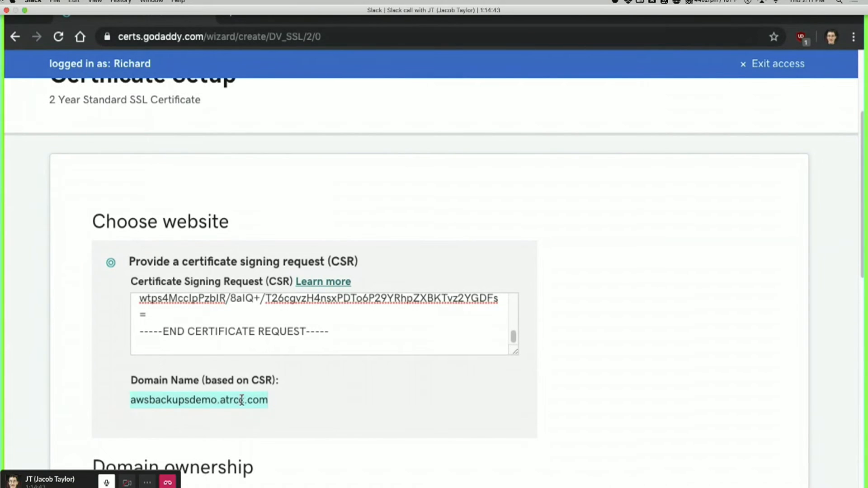
{"action": "left_click", "coordinate": [340, 369]}
Accept the subscriber agreement, keep GoDaddy SHA-2 as the signature algorithm, and request the certificate.
{"action": "scroll", "coordinate": [340, 368], "scroll_direction": "down", "scroll_amount": 2}
{"action": "scroll", "coordinate": [340, 374], "scroll_direction": "down", "scroll_amount": 8}
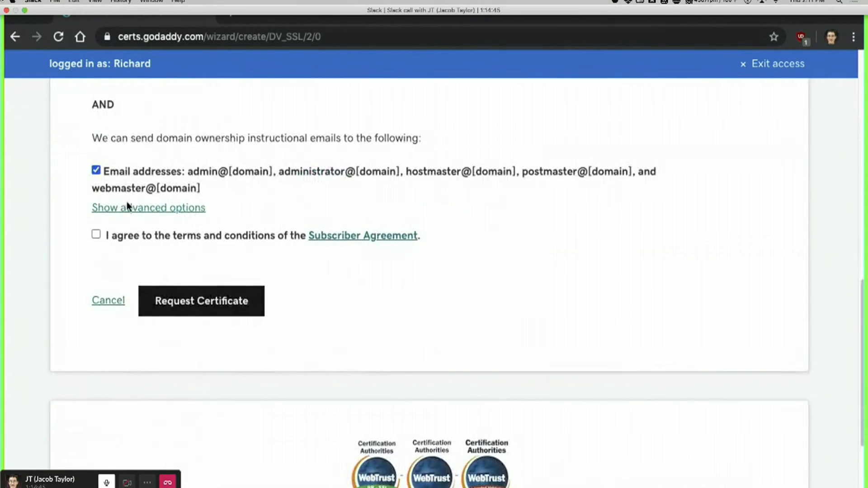
{"action": "left_click", "coordinate": [155, 234]}
{"action": "left_click", "coordinate": [180, 210]}
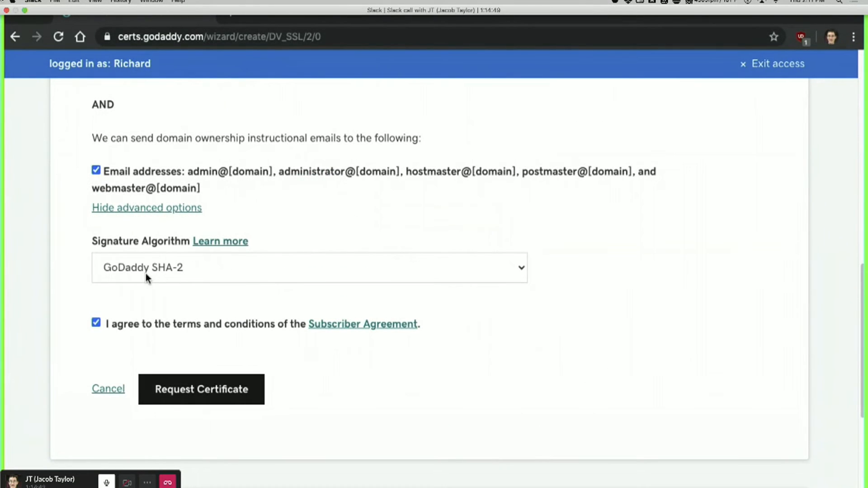
{"action": "left_click", "coordinate": [146, 273]}
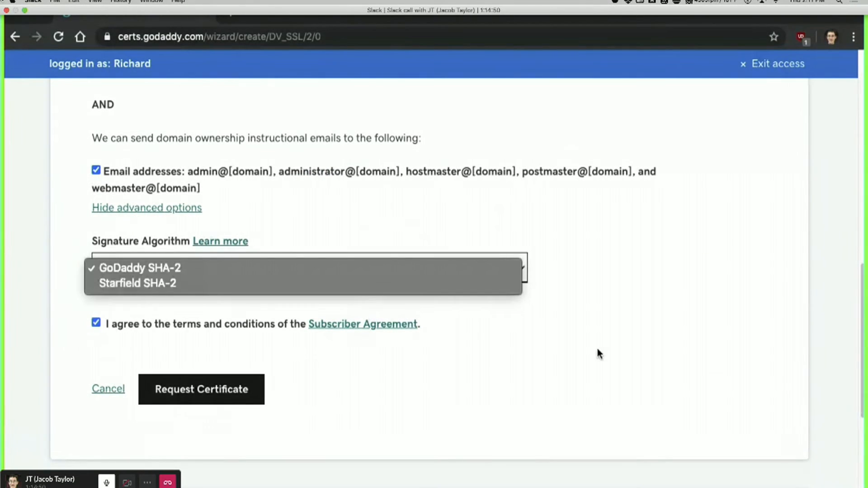
{"action": "left_click", "coordinate": [128, 267]}
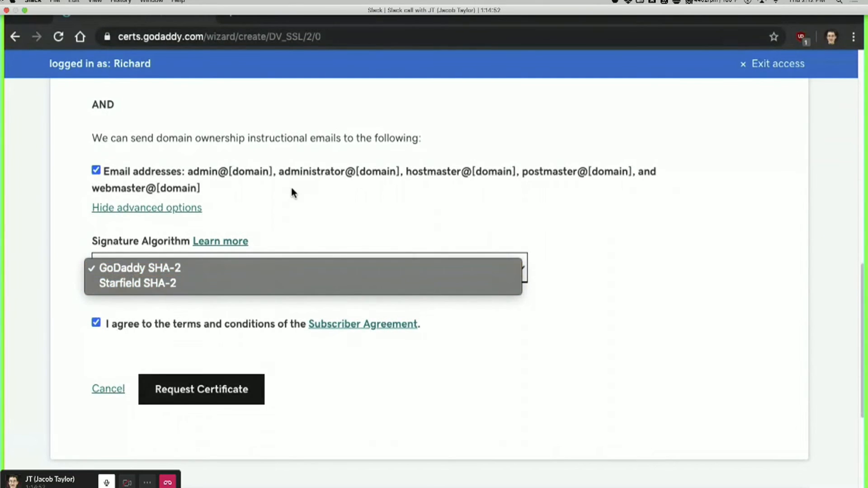
{"action": "left_click", "coordinate": [142, 209]}
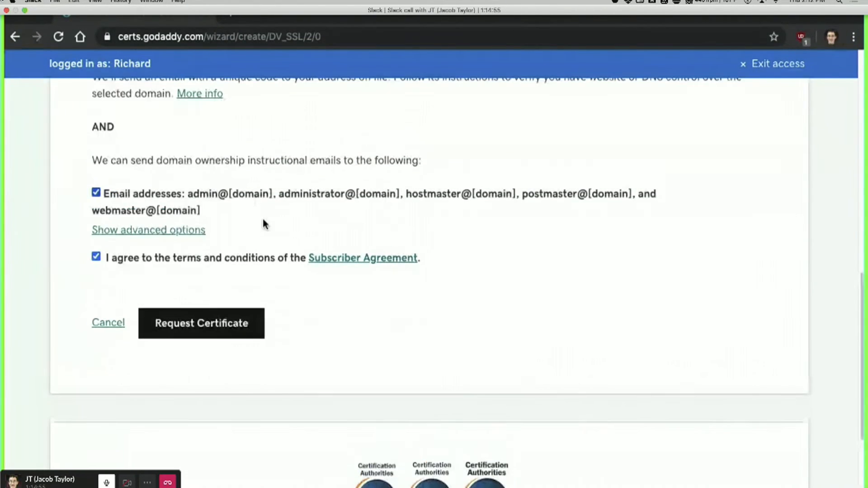
{"action": "left_click", "coordinate": [190, 229]}
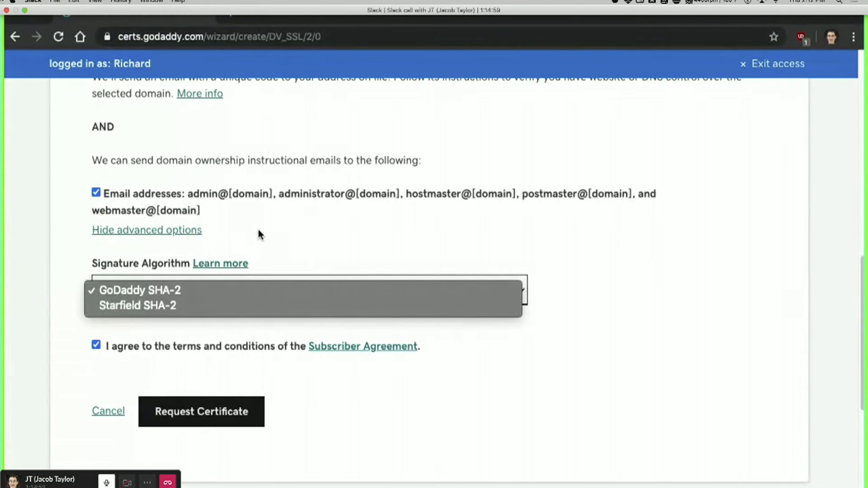
{"action": "left_click", "coordinate": [235, 159]}
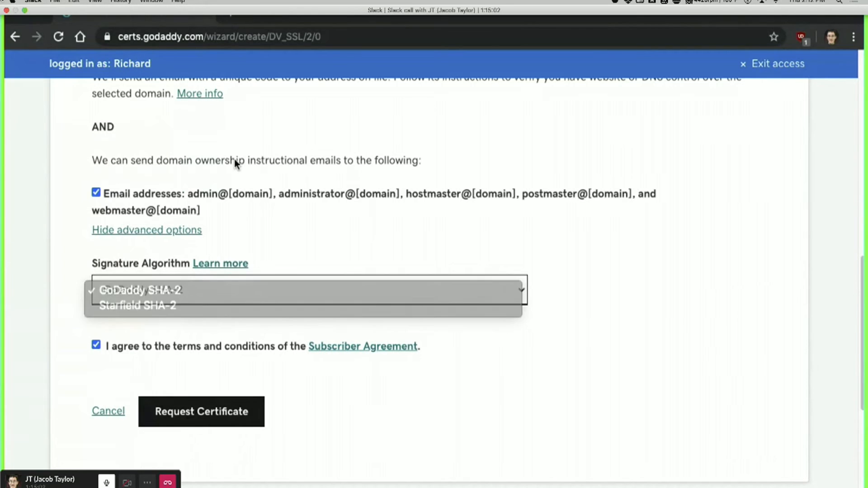
{"action": "left_click", "coordinate": [188, 230]}
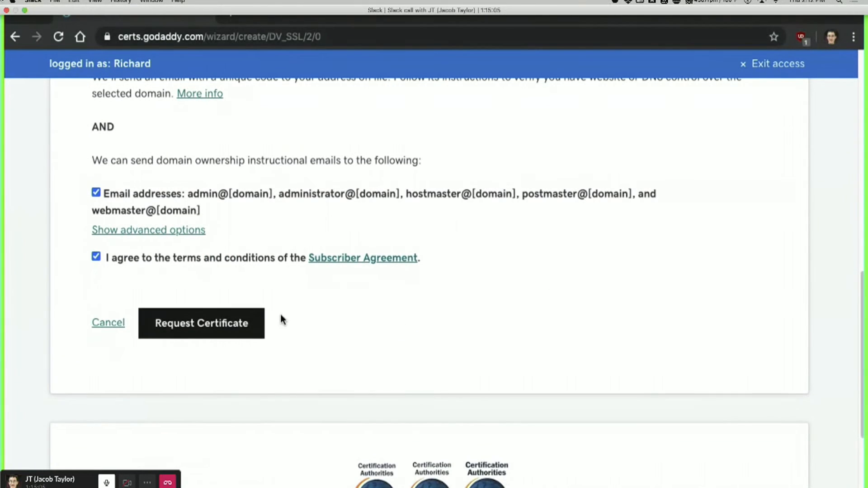
{"action": "left_click", "coordinate": [205, 326]}
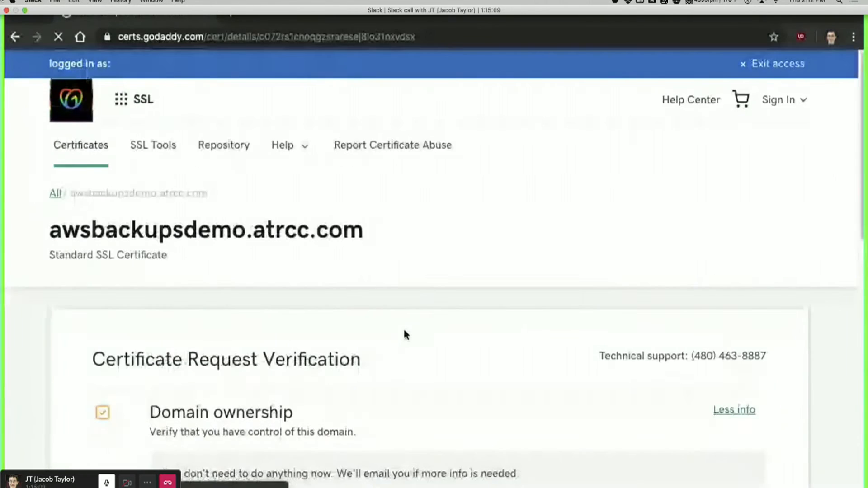
Once the awsbackupsdemo.atrcc.com certificate is issued (valid to 6/25/2022), go to its Download page.
{"action": "scroll", "coordinate": [423, 330], "scroll_direction": "down", "scroll_amount": 2}
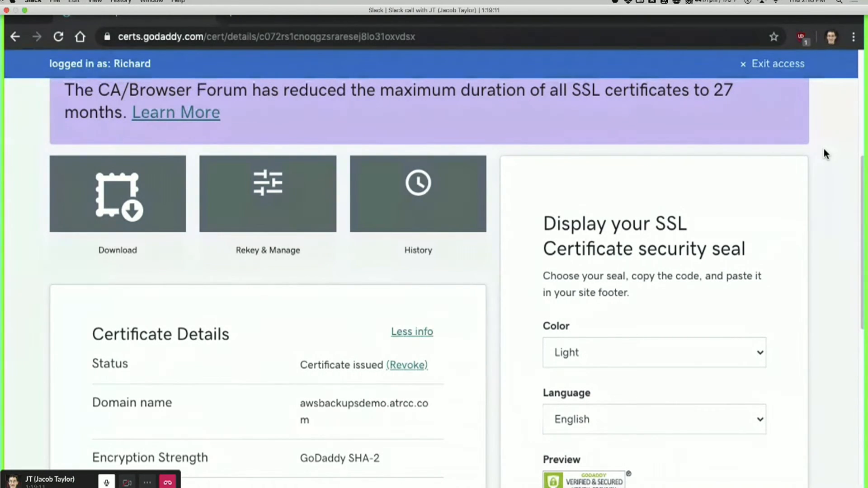
{"action": "scroll", "coordinate": [823, 149], "scroll_direction": "down", "scroll_amount": 3}
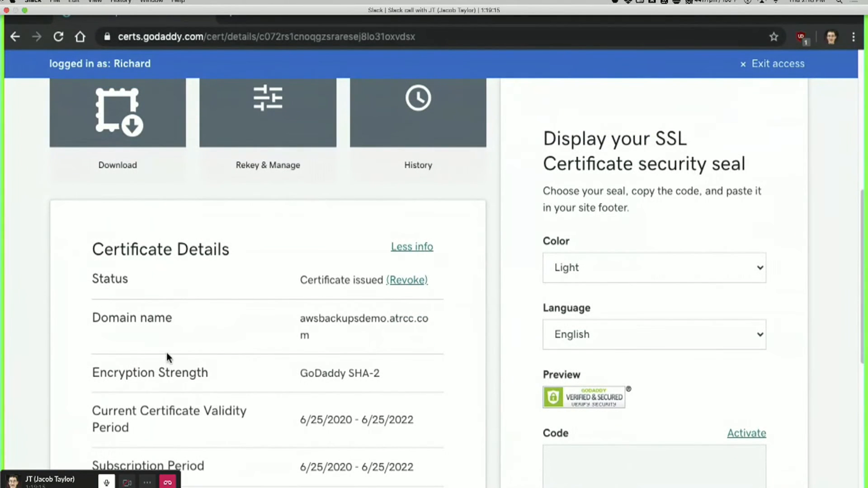
{"action": "scroll", "coordinate": [162, 348], "scroll_direction": "down", "scroll_amount": 5}
{"action": "scroll", "coordinate": [131, 325], "scroll_direction": "up", "scroll_amount": 5}
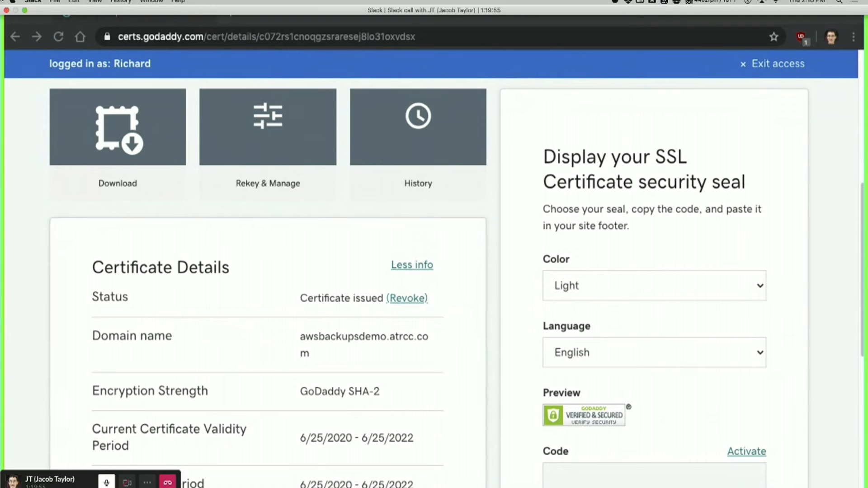
{"action": "key", "text": "XF86AudioRaiseVolume"}
{"action": "key", "text": "XF86AudioRaiseVolume"}
{"action": "key", "text": "XF86AudioRaiseVolume"}
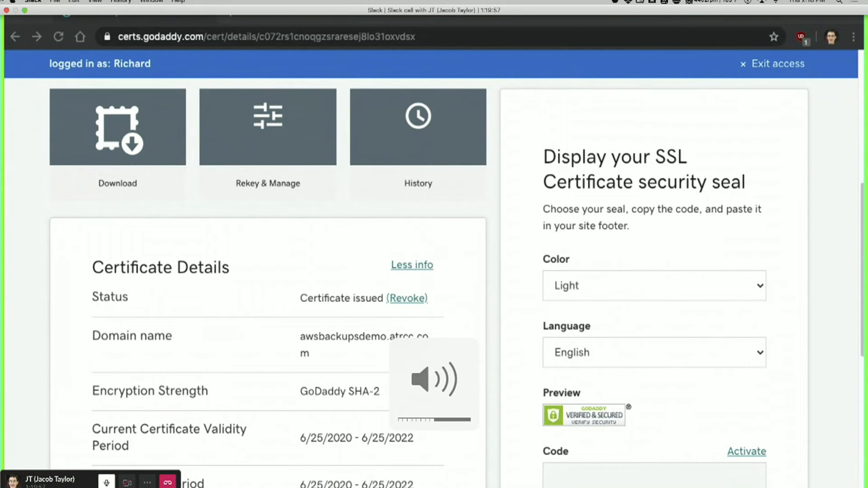
{"action": "key", "text": "XF86AudioRaiseVolume"}
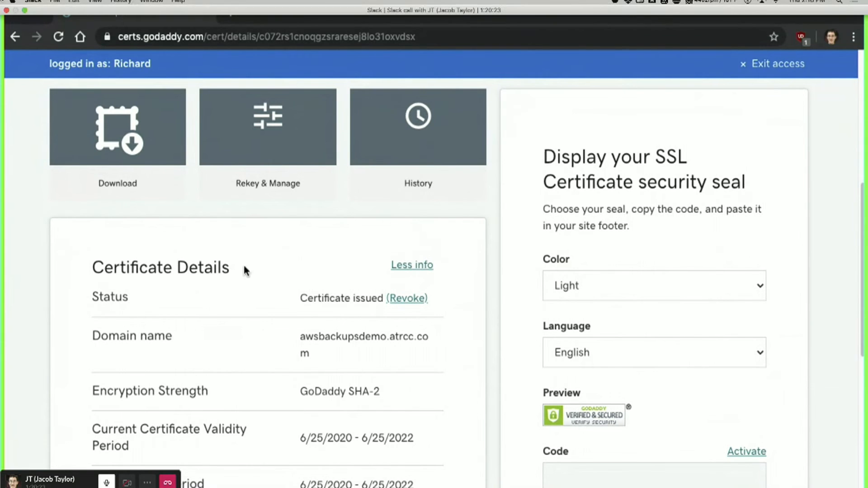
{"action": "left_click", "coordinate": [93, 105]}
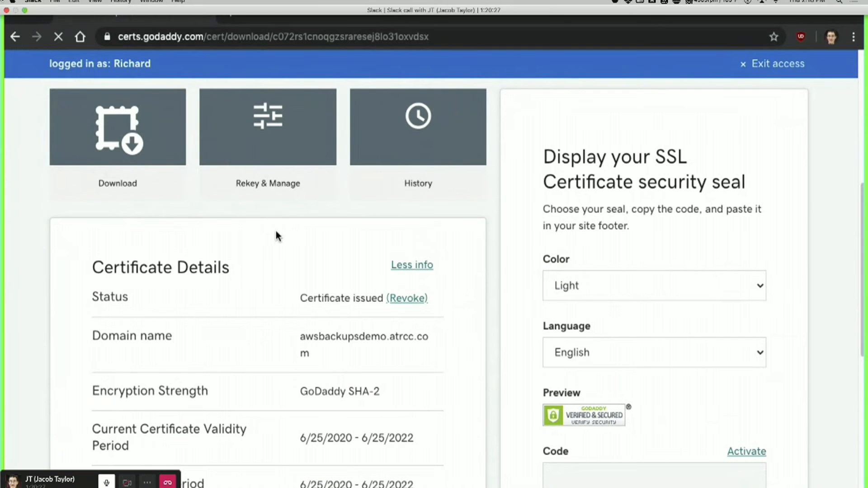
Set the server type to Other and download the certificate zip file.
{"action": "scroll", "coordinate": [360, 224], "scroll_direction": "down", "scroll_amount": 2}
{"action": "scroll", "coordinate": [259, 289], "scroll_direction": "up", "scroll_amount": 1}
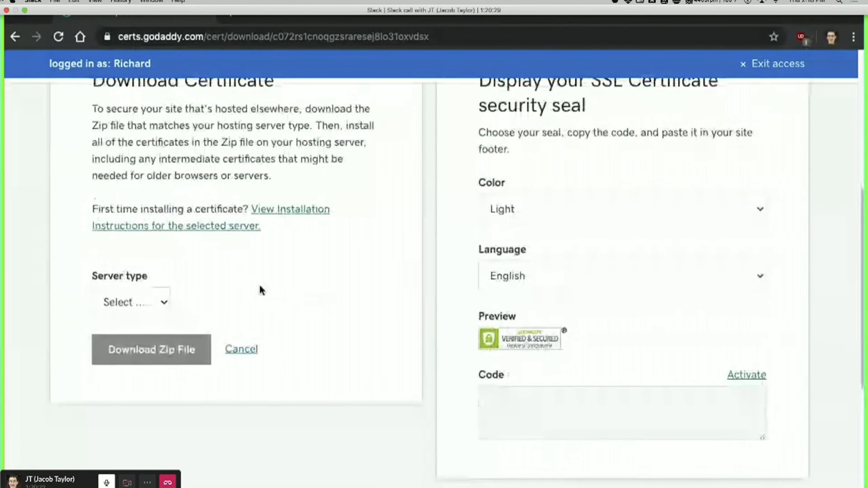
{"action": "left_click", "coordinate": [142, 341]}
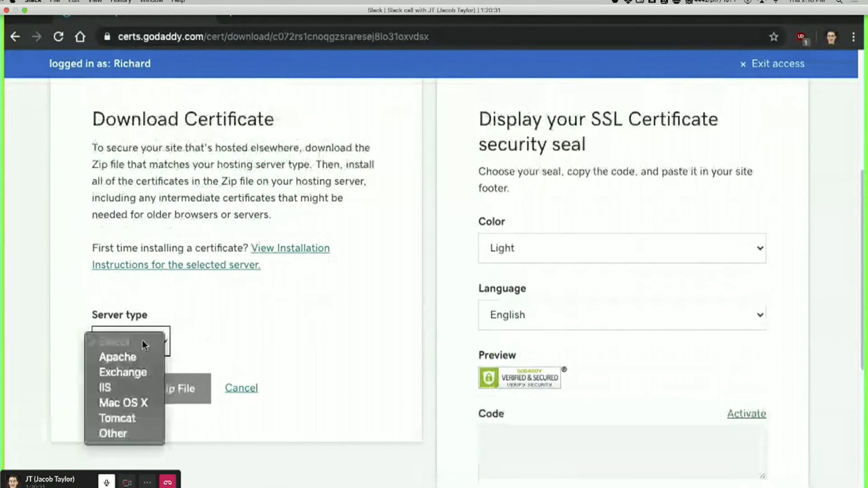
{"action": "left_click", "coordinate": [113, 389]}
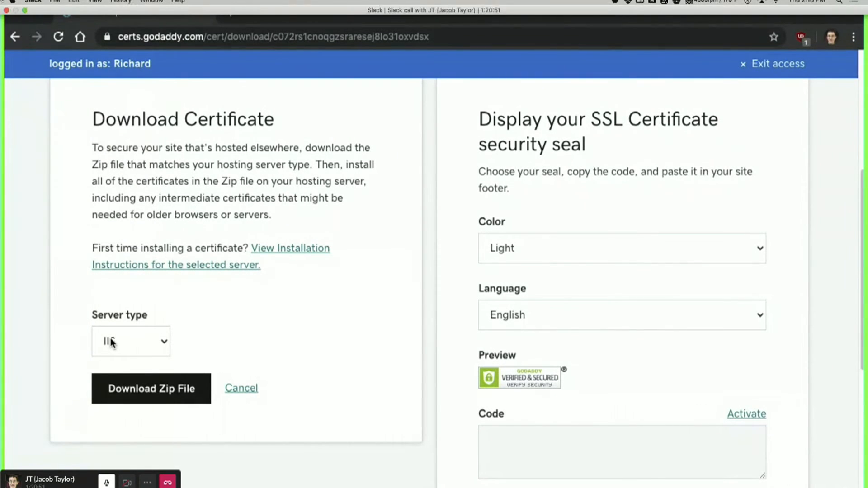
{"action": "left_click", "coordinate": [110, 342]}
{"action": "left_click", "coordinate": [246, 314]}
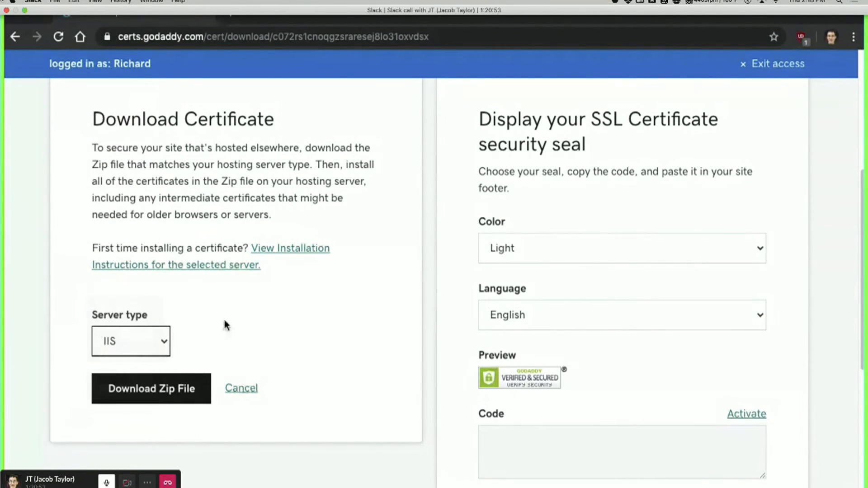
{"action": "left_click", "coordinate": [166, 340]}
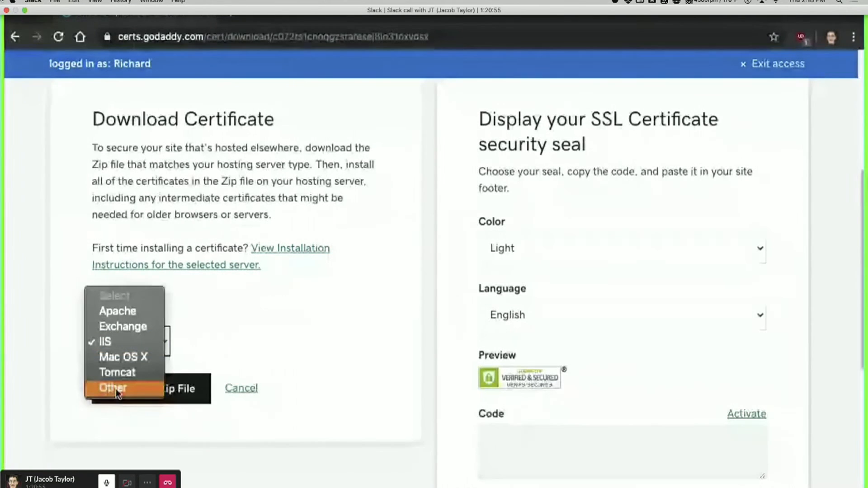
{"action": "left_click", "coordinate": [113, 389]}
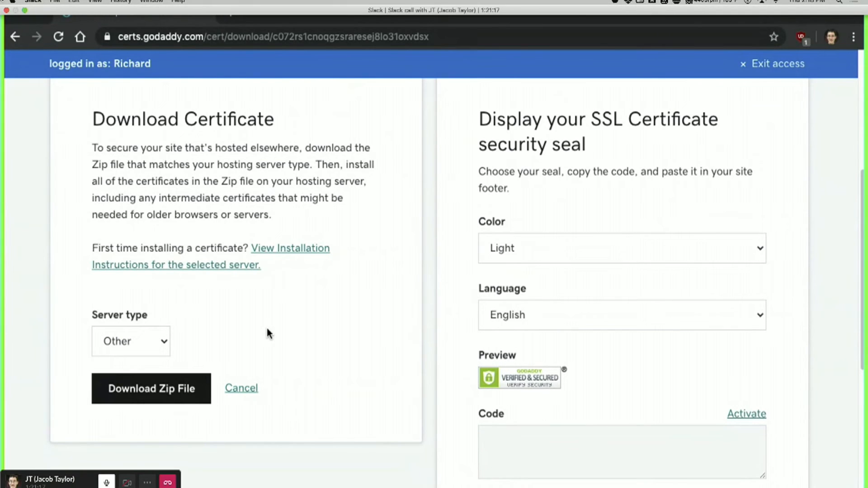
{"action": "left_click", "coordinate": [155, 387]}
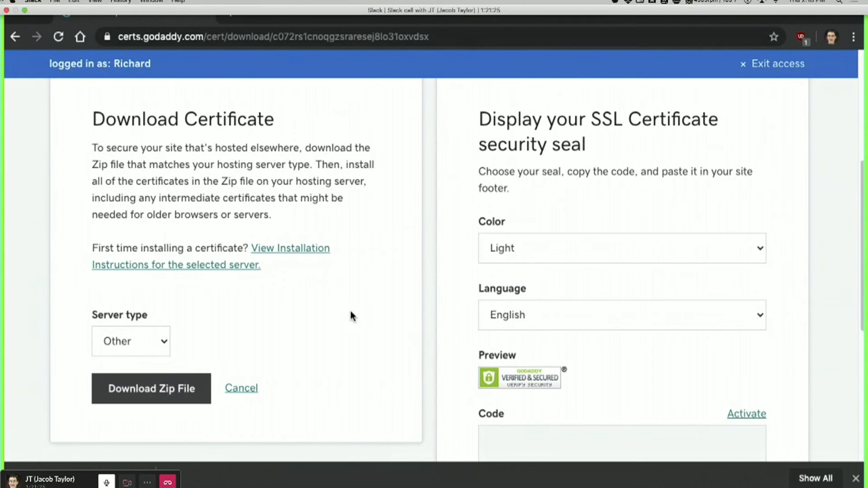
{"action": "key", "text": "XF86AudioLowerVolume"}
{"action": "key", "text": "XF86AudioLowerVolume"}
{"action": "key", "text": "XF86AudioLowerVolume"}
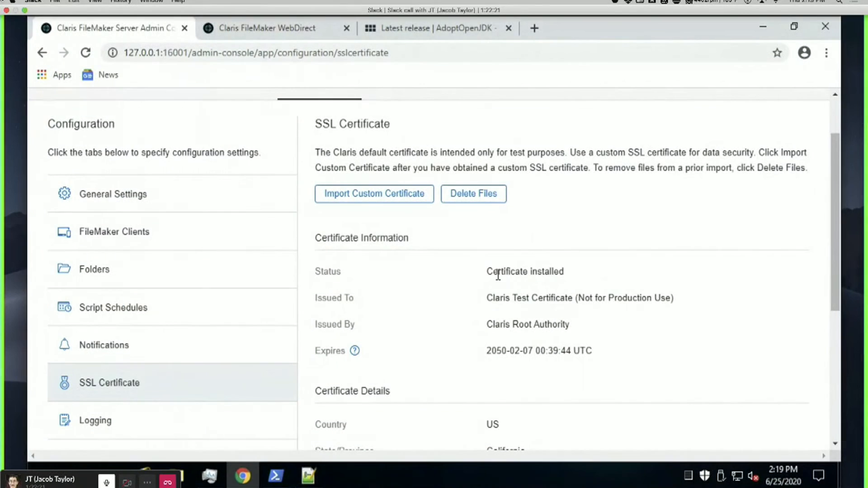
In File Explorer, extract the awsbackupsdemo.atrcc.com zip on the Desktop into its own folder.
{"action": "left_click", "coordinate": [185, 476]}
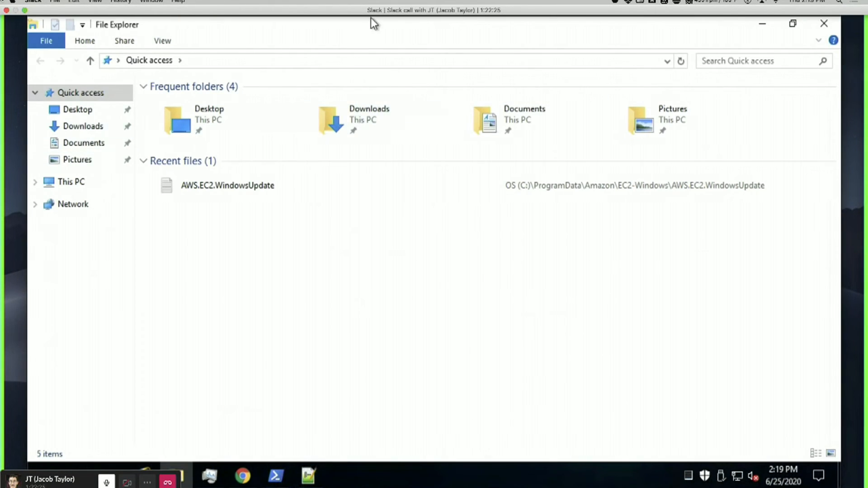
{"action": "double_click", "coordinate": [404, 29]}
{"action": "left_click_drag", "start_coordinate": [500, 55], "coordinate": [600, 75]}
{"action": "left_click", "coordinate": [323, 160]}
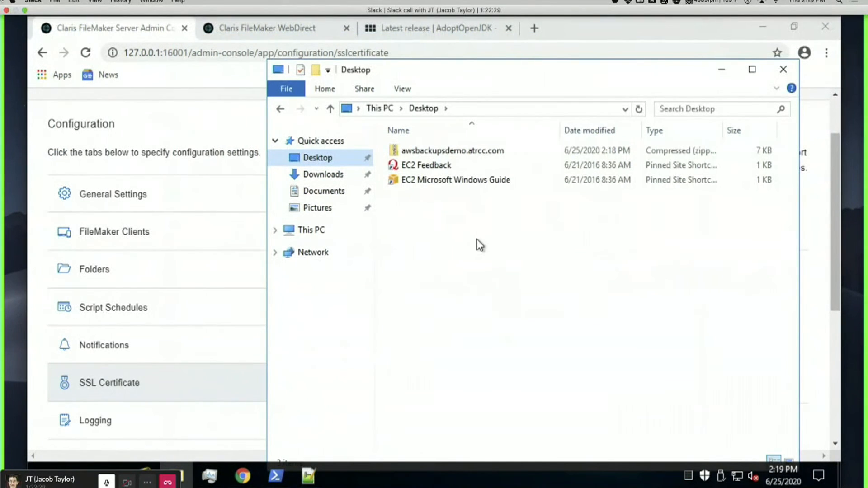
{"action": "left_click", "coordinate": [275, 229]}
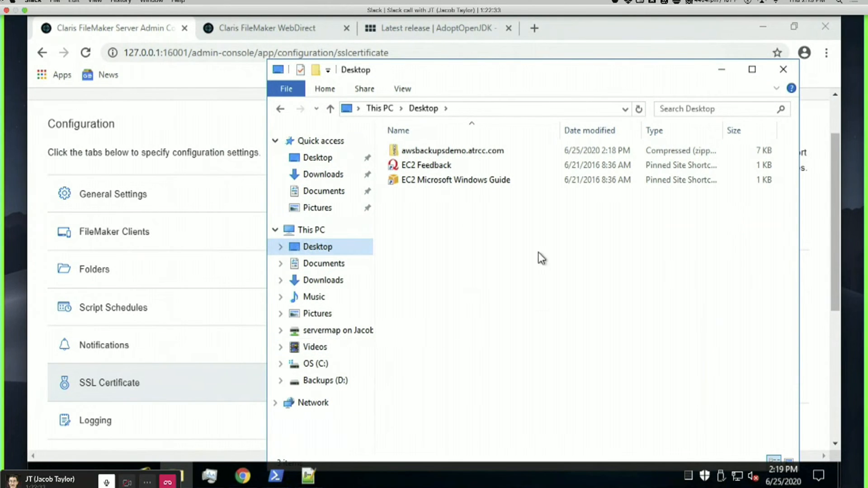
{"action": "left_click", "coordinate": [407, 149]}
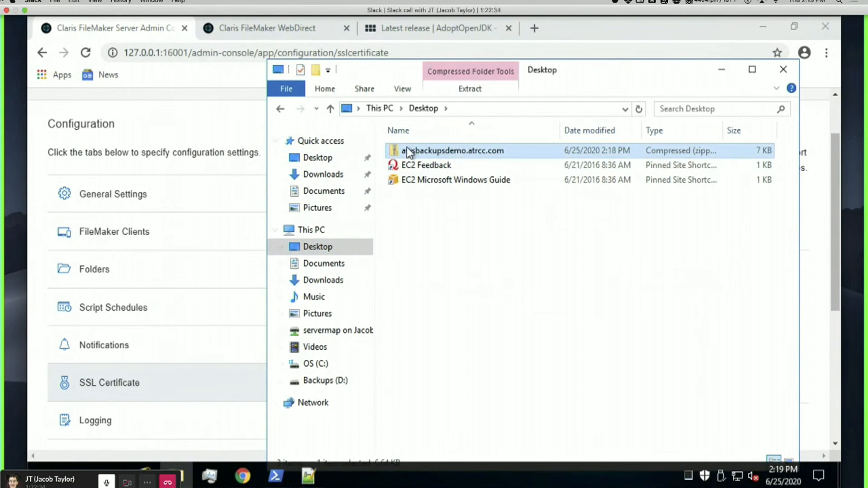
{"action": "right_click", "coordinate": [438, 152]}
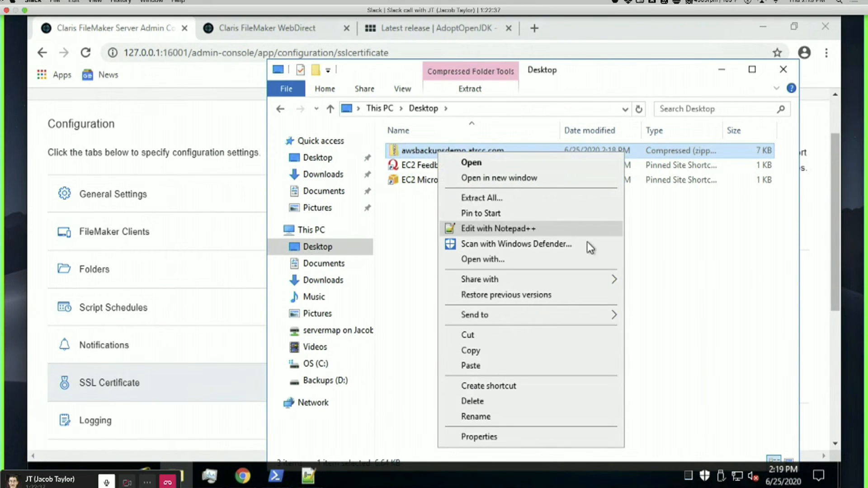
{"action": "left_click", "coordinate": [482, 197]}
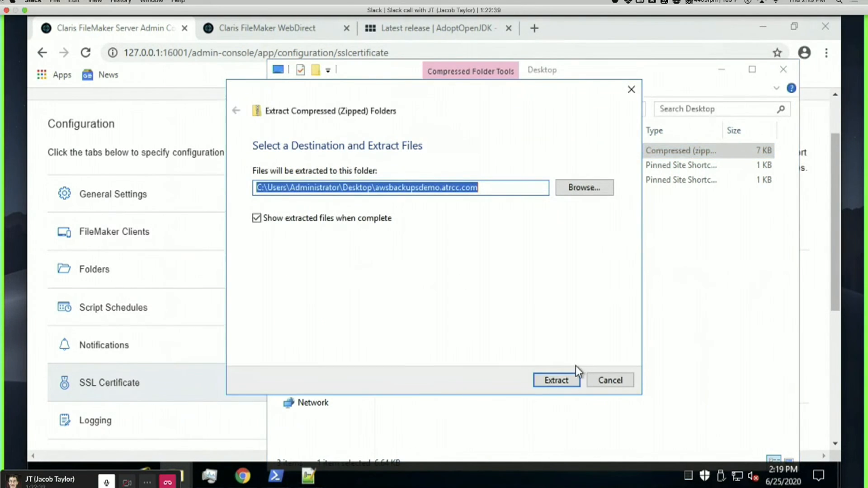
{"action": "left_click", "coordinate": [555, 388]}
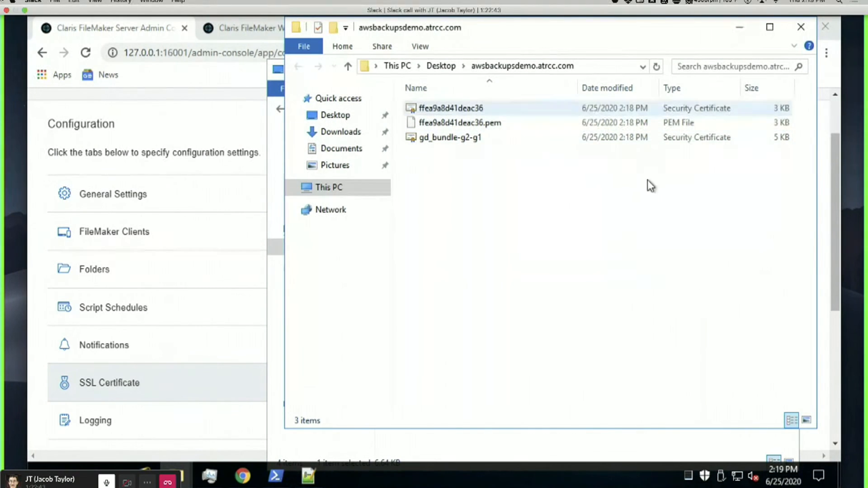
Review the three extracted files, including ffea9a8d41deac36.pem and gd_bundle-g2-g1, then return to the admin console.
{"action": "left_click", "coordinate": [487, 108]}
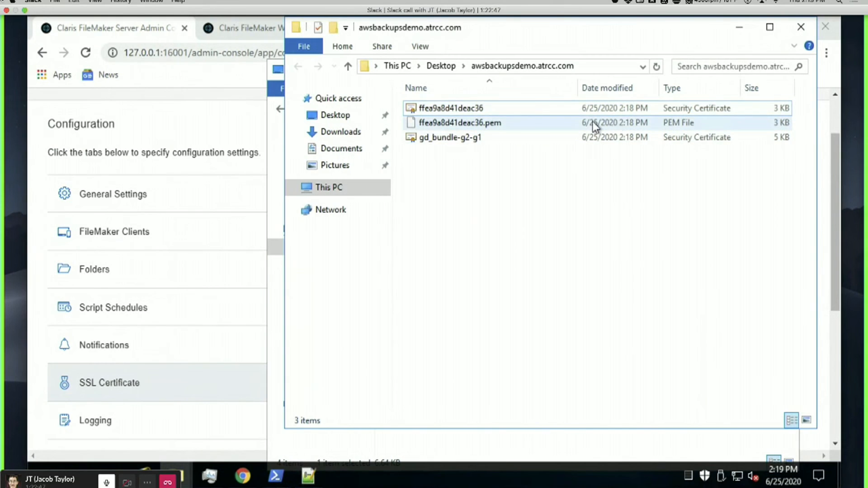
{"action": "left_click", "coordinate": [452, 122]}
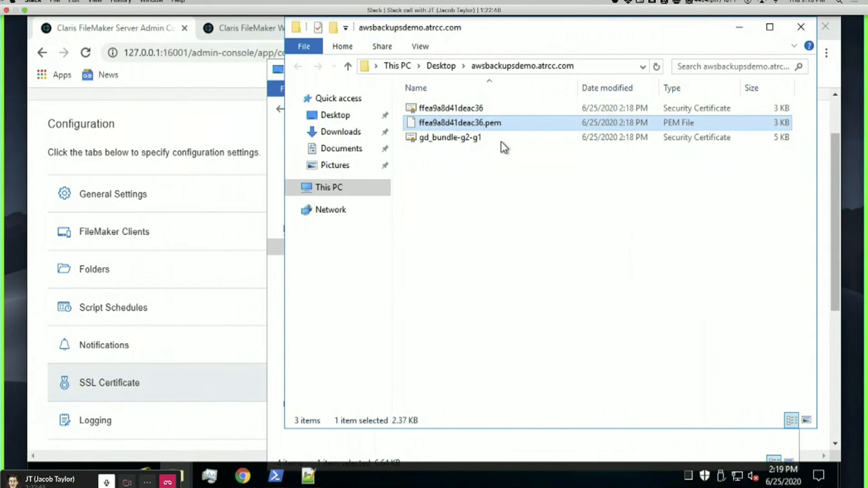
{"action": "left_click", "coordinate": [470, 138]}
{"action": "left_click", "coordinate": [495, 198]}
{"action": "left_click", "coordinate": [176, 97]}
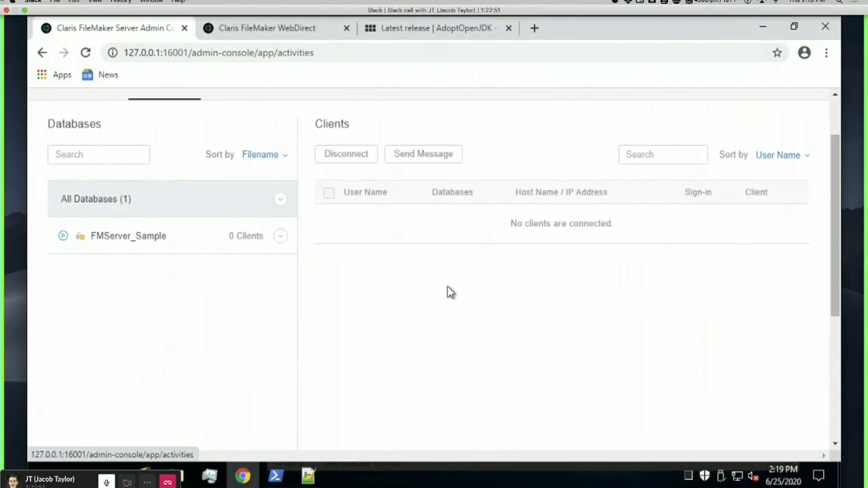
Go to Configuration > SSL Certificate and start Import Custom Certificate.
{"action": "scroll", "coordinate": [367, 213], "scroll_direction": "up", "scroll_amount": 2}
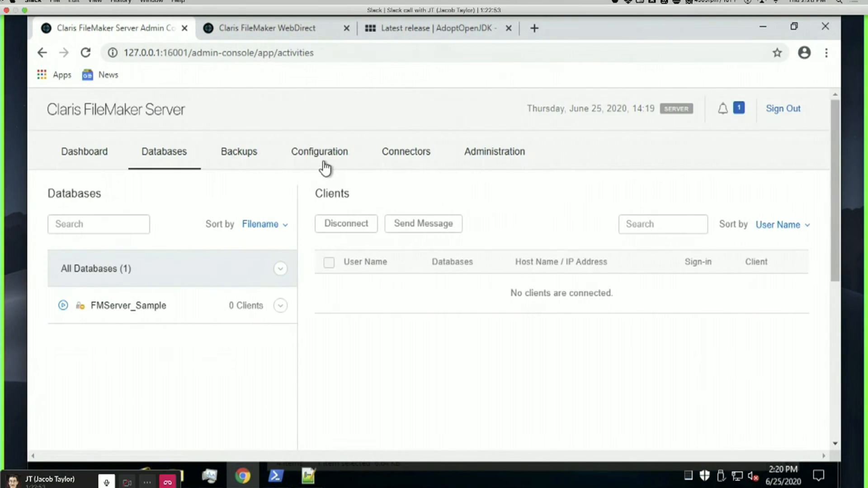
{"action": "left_click", "coordinate": [322, 156]}
{"action": "scroll", "coordinate": [419, 292], "scroll_direction": "down", "scroll_amount": 6}
{"action": "scroll", "coordinate": [181, 224], "scroll_direction": "up", "scroll_amount": 5}
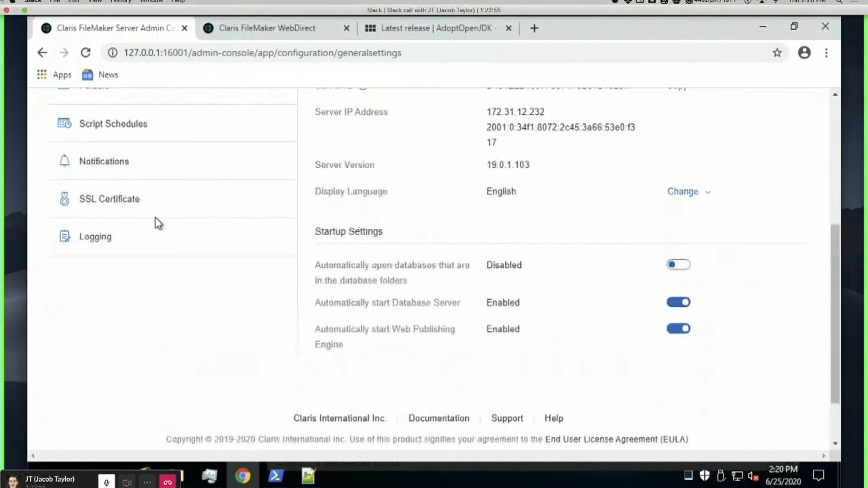
{"action": "left_click", "coordinate": [140, 417]}
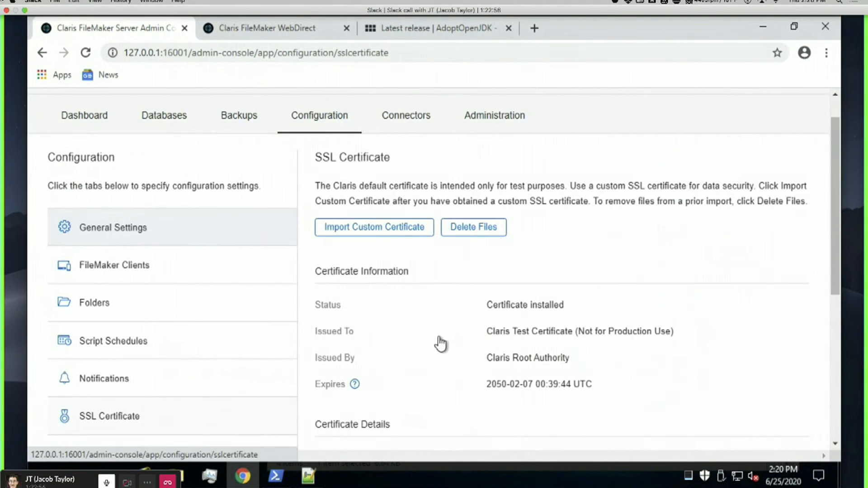
{"action": "left_click", "coordinate": [360, 232]}
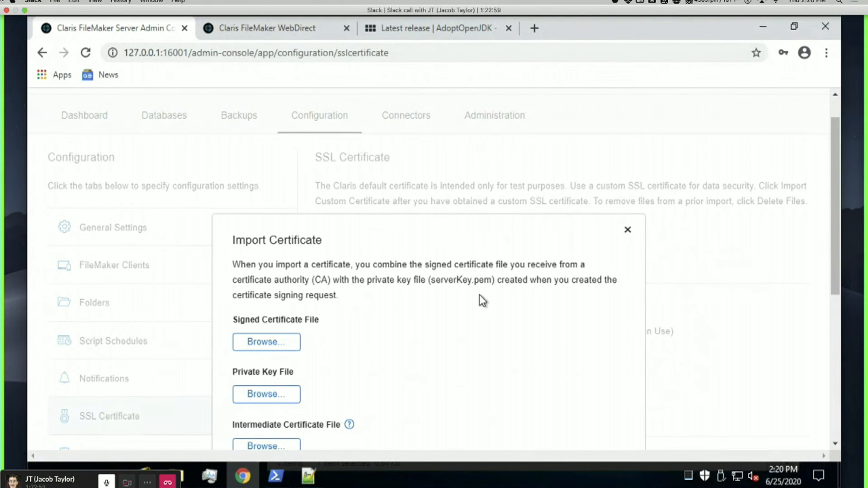
Close and reopen the Import Certificate form, ready to choose the signed certificate file.
{"action": "left_click", "coordinate": [259, 345]}
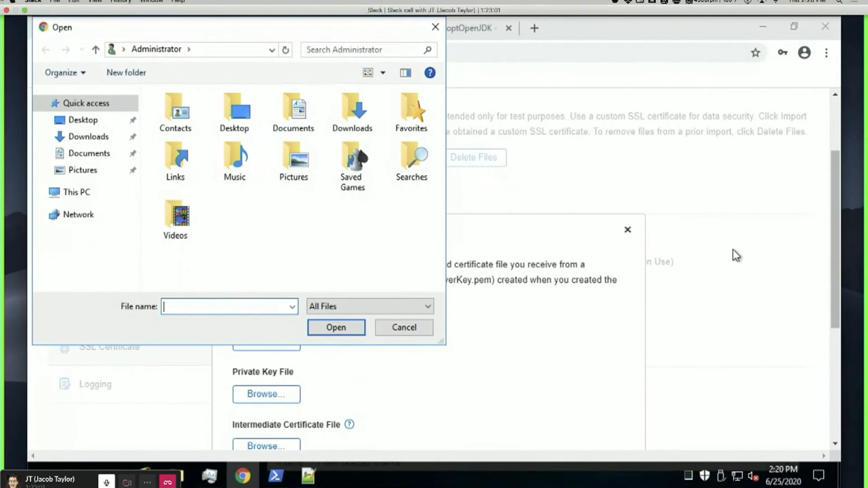
{"action": "left_click", "coordinate": [403, 328]}
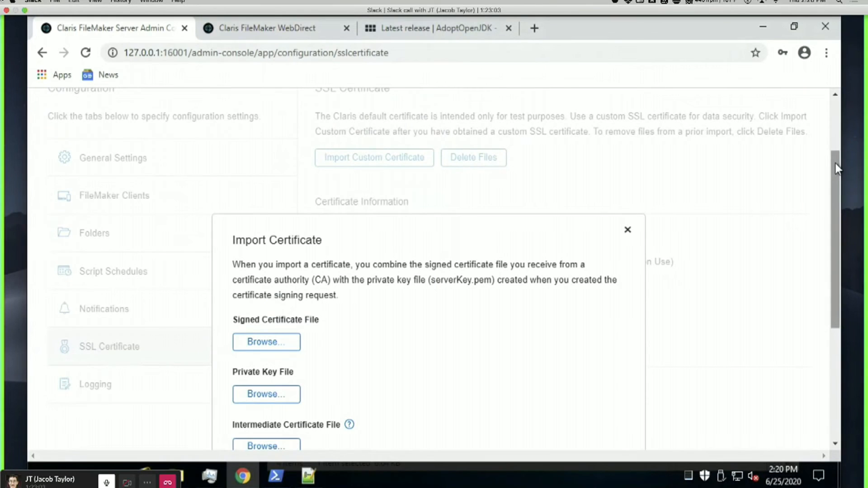
{"action": "left_click", "coordinate": [628, 230]}
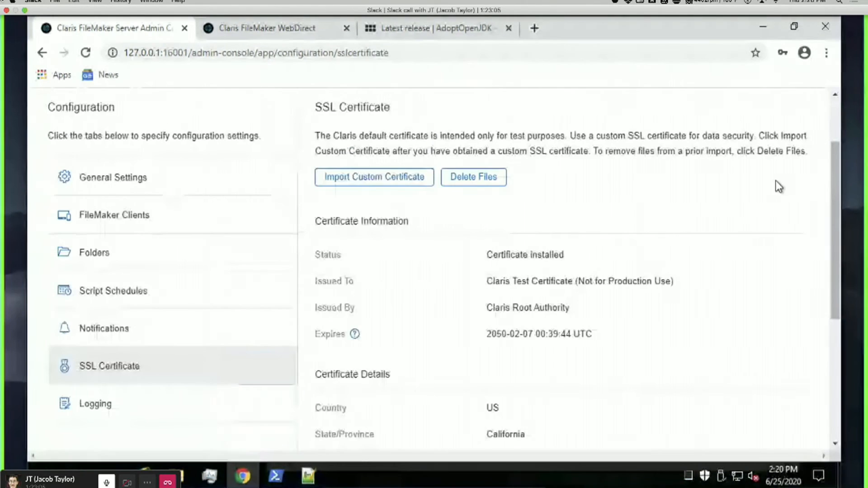
{"action": "scroll", "coordinate": [814, 194], "scroll_direction": "down", "scroll_amount": 1}
{"action": "left_click_drag", "start_coordinate": [836, 204], "coordinate": [843, 241]}
{"action": "left_click", "coordinate": [384, 96]}
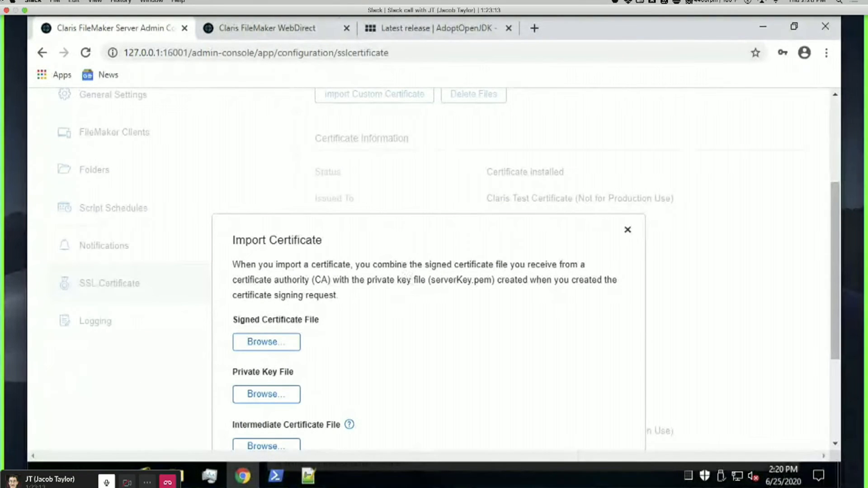
{"action": "left_click", "coordinate": [37, 14]}
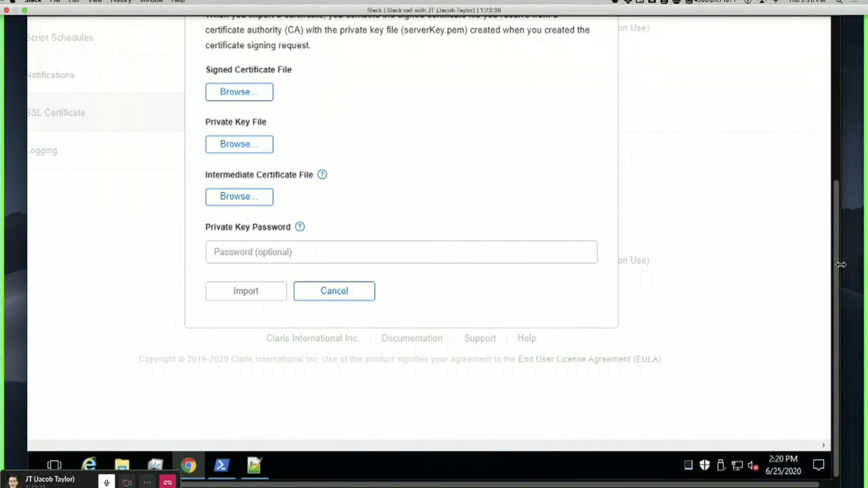
{"action": "left_click_drag", "start_coordinate": [833, 269], "coordinate": [842, 190]}
In the file picker, browse to Desktop > awsbackupsdemo.atrcc.com and select ffea9a8d41deac36.
{"action": "left_click", "coordinate": [239, 208]}
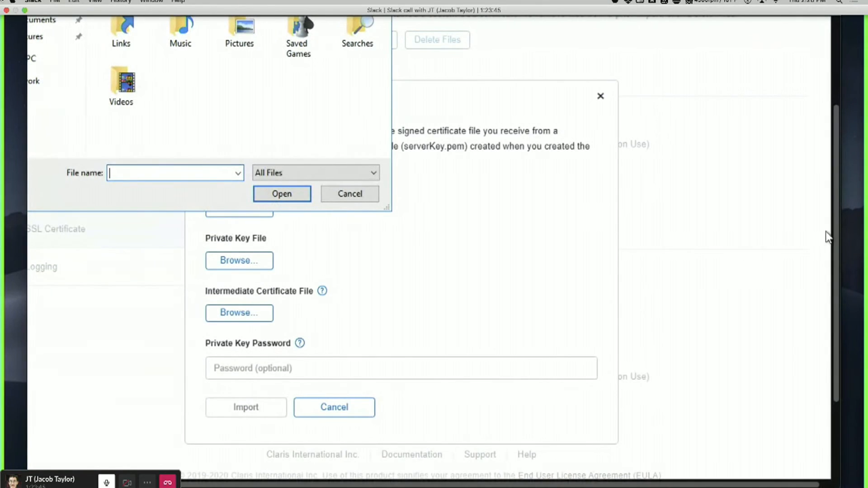
{"action": "left_click_drag", "start_coordinate": [837, 224], "coordinate": [837, 179]}
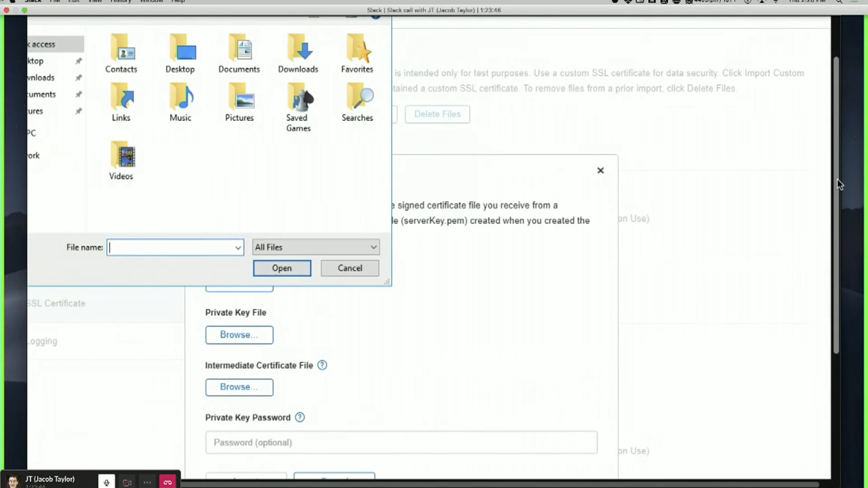
{"action": "left_click", "coordinate": [39, 61]}
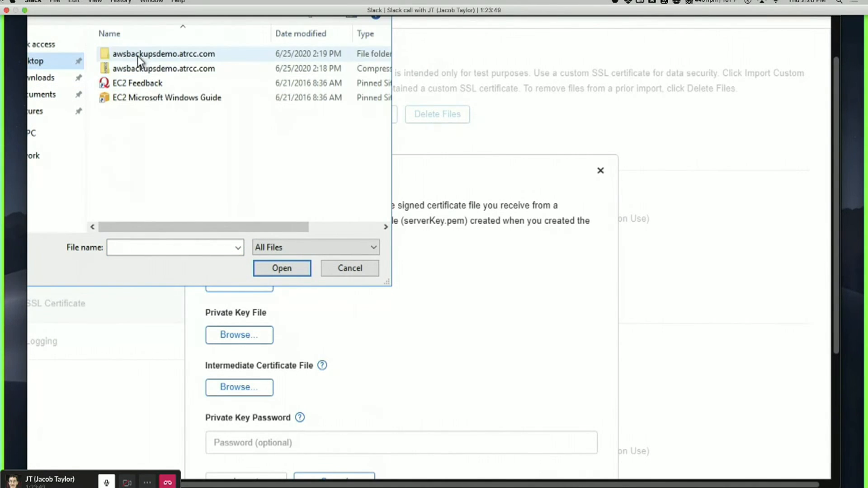
{"action": "double_click", "coordinate": [137, 56]}
{"action": "left_click", "coordinate": [159, 66]}
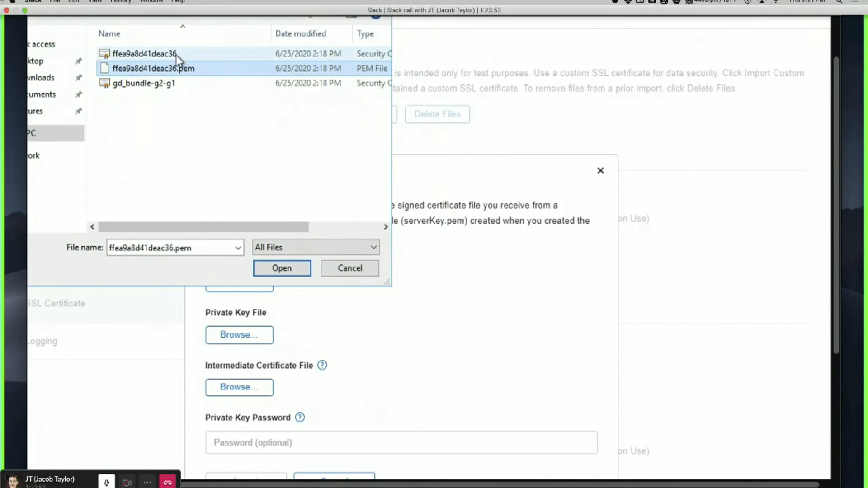
{"action": "left_click", "coordinate": [175, 55]}
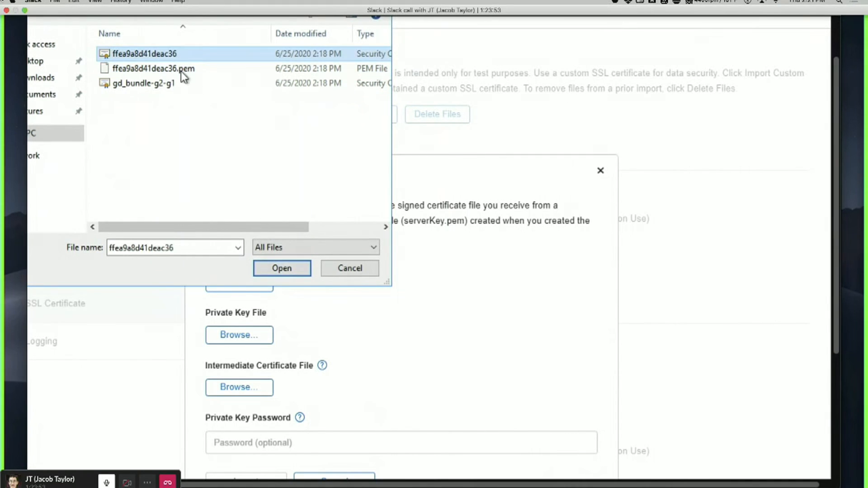
{"action": "left_click", "coordinate": [238, 248]}
{"action": "left_click", "coordinate": [238, 249]}
{"action": "scroll", "coordinate": [480, 352], "scroll_direction": "down", "scroll_amount": 3}
{"action": "scroll", "coordinate": [479, 352], "scroll_direction": "down", "scroll_amount": 3}
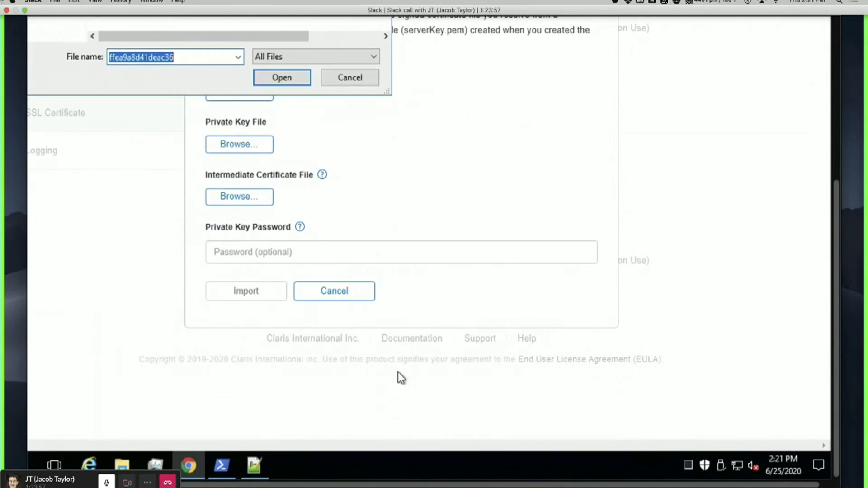
Verify the ffea9a8d41deac36 file types in File Explorer, then confirm ffea9a8d41deac36.crt as the signed certificate.
{"action": "left_click", "coordinate": [122, 464]}
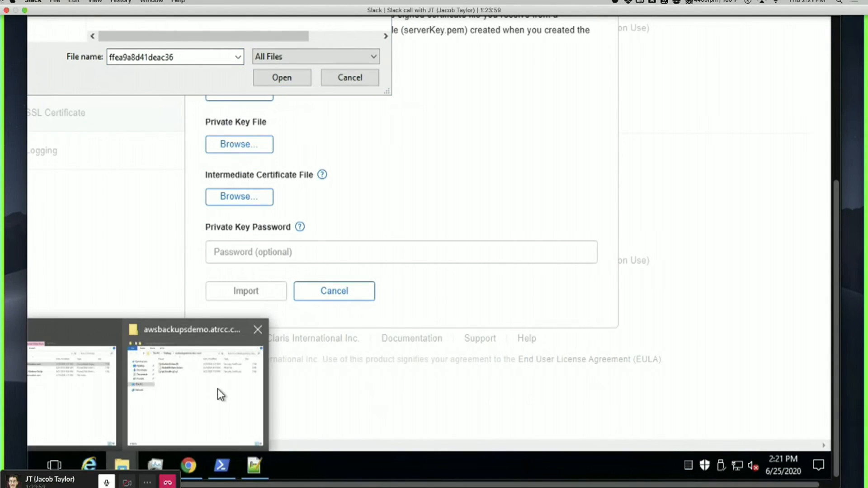
{"action": "left_click", "coordinate": [218, 388]}
{"action": "scroll", "coordinate": [489, 205], "scroll_direction": "up", "scroll_amount": 8}
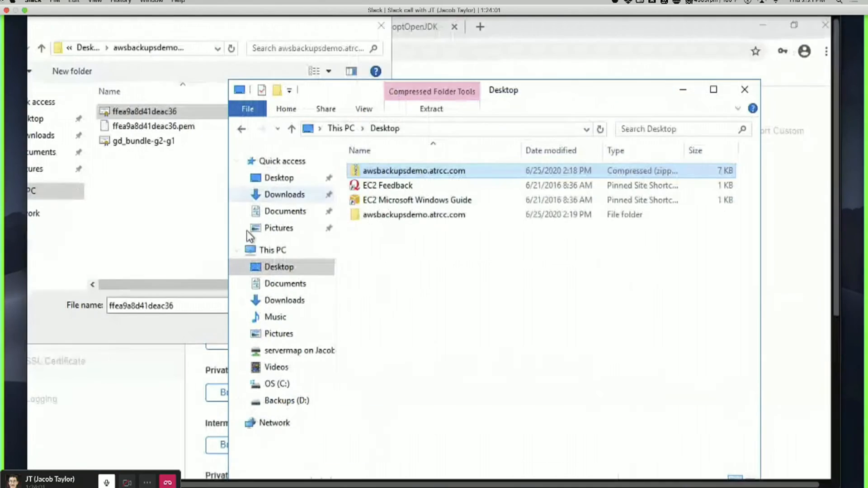
{"action": "left_click", "coordinate": [276, 179]}
{"action": "double_click", "coordinate": [410, 170]}
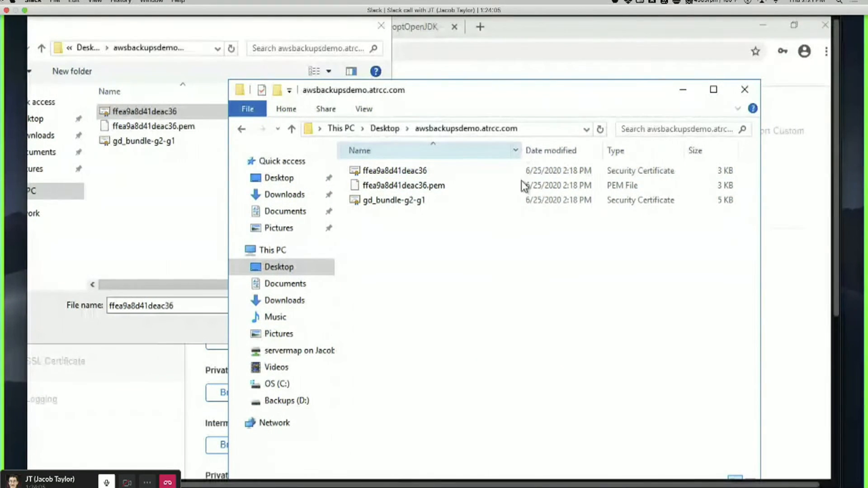
{"action": "left_click", "coordinate": [454, 183]}
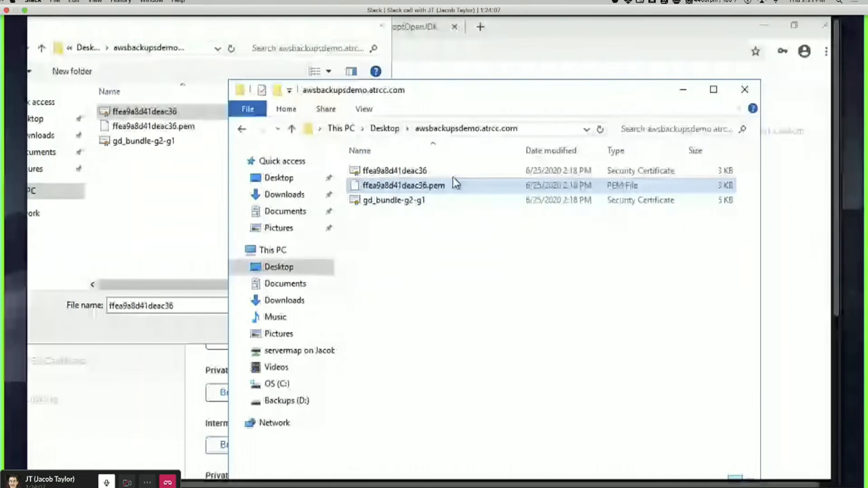
{"action": "left_click", "coordinate": [459, 174]}
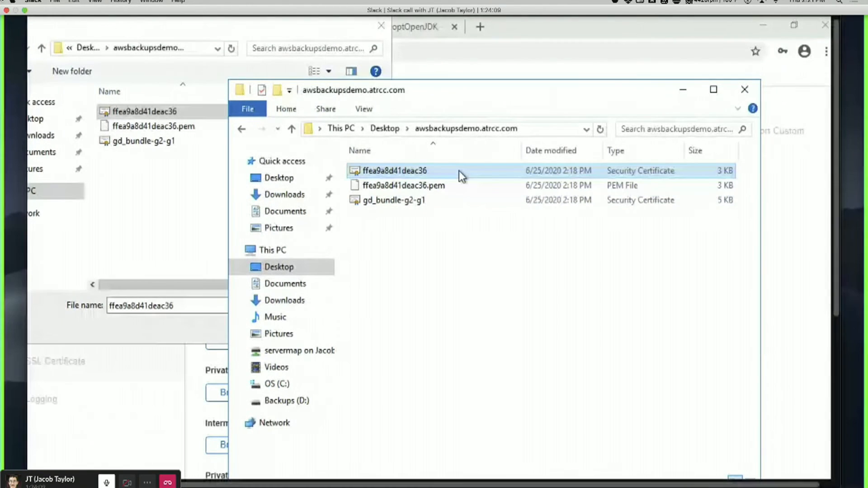
{"action": "left_click", "coordinate": [191, 185]}
{"action": "left_click", "coordinate": [276, 328]}
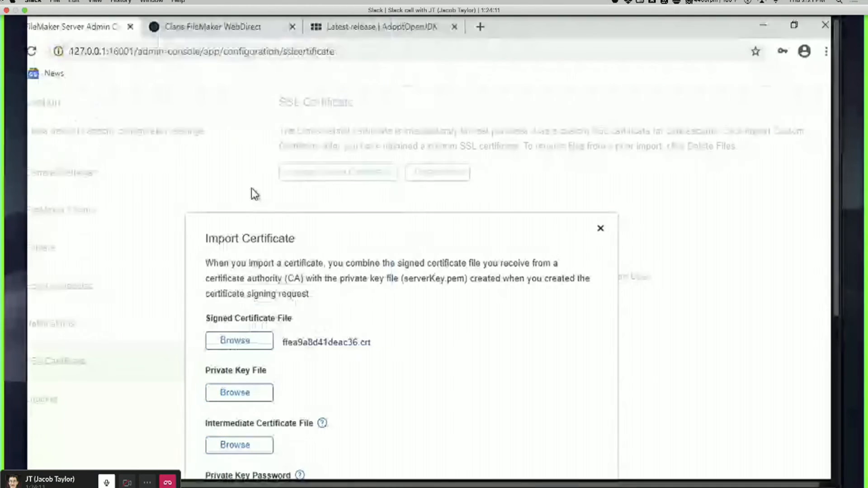
Choose gd_bundle-g2-g1.crt from awsbackupsdemo.atrcc.com as the Intermediate Certificate File.
{"action": "left_click", "coordinate": [244, 448]}
{"action": "left_click", "coordinate": [158, 143]}
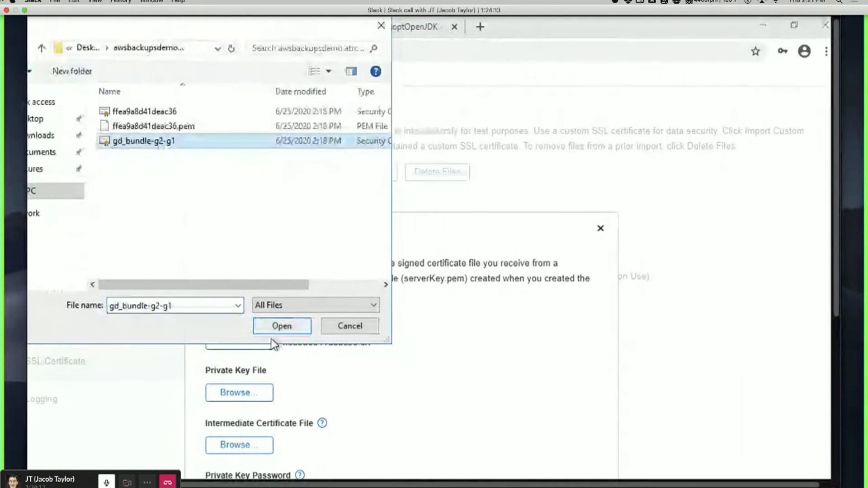
{"action": "left_click", "coordinate": [284, 329]}
{"action": "scroll", "coordinate": [758, 175], "scroll_direction": "down", "scroll_amount": 5}
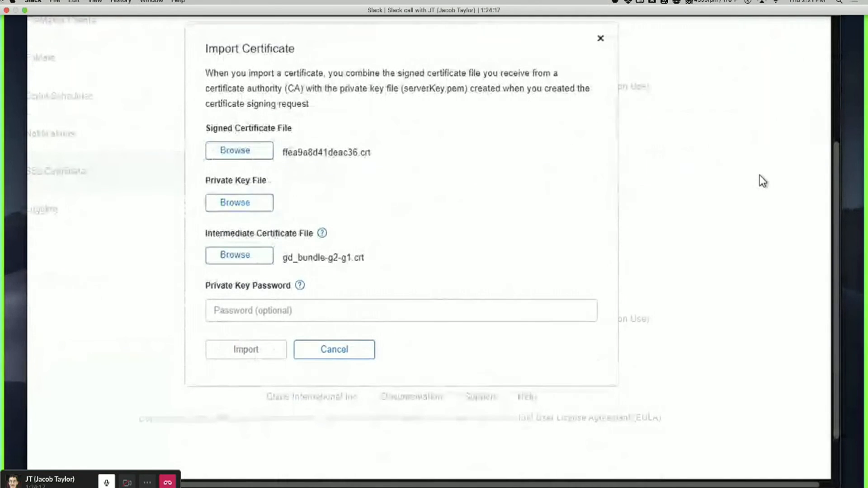
{"action": "scroll", "coordinate": [759, 174], "scroll_direction": "up", "scroll_amount": 1}
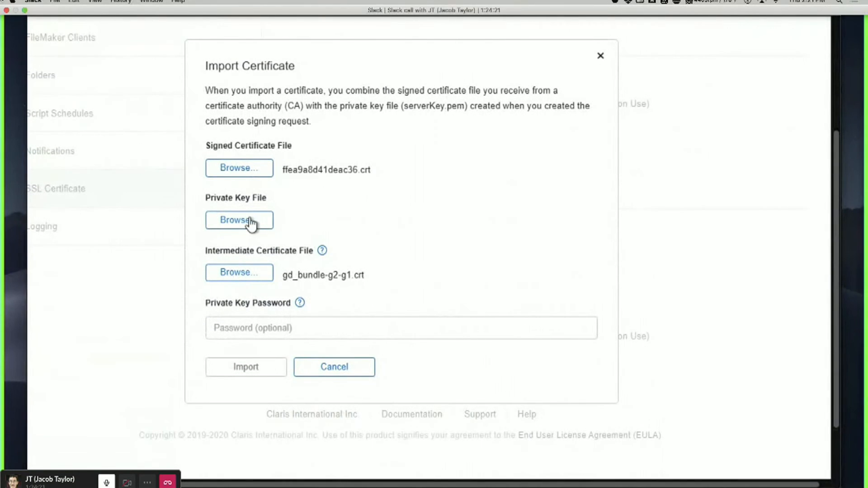
{"action": "left_click_drag", "start_coordinate": [281, 275], "coordinate": [367, 276]}
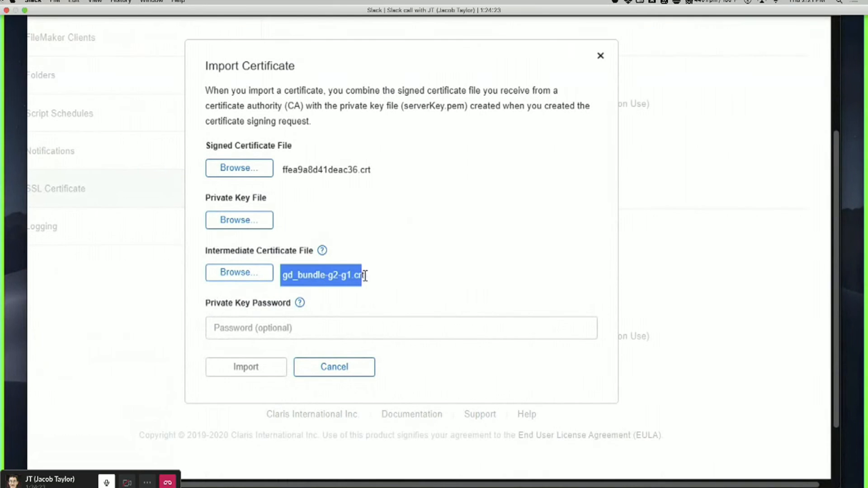
{"action": "left_click", "coordinate": [387, 267]}
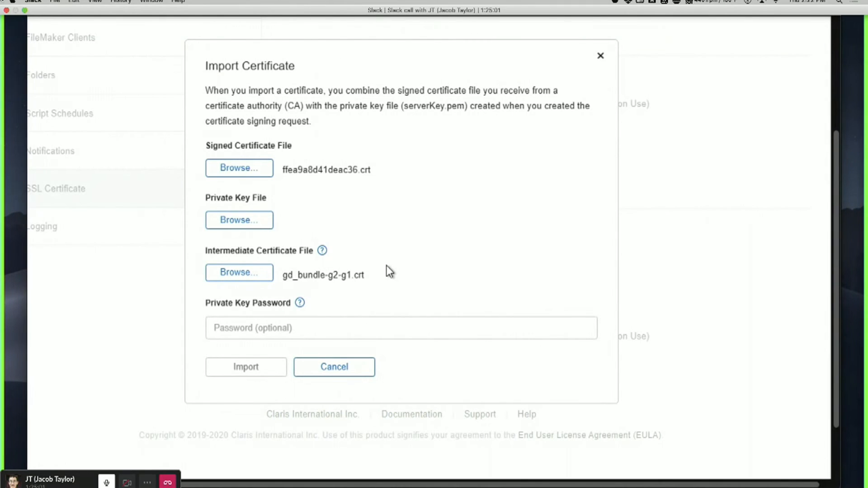
Select serverKey.pem from C:\Program Files\FileMaker\FileMaker Server\CStore as the private key file.
{"action": "left_click", "coordinate": [255, 226]}
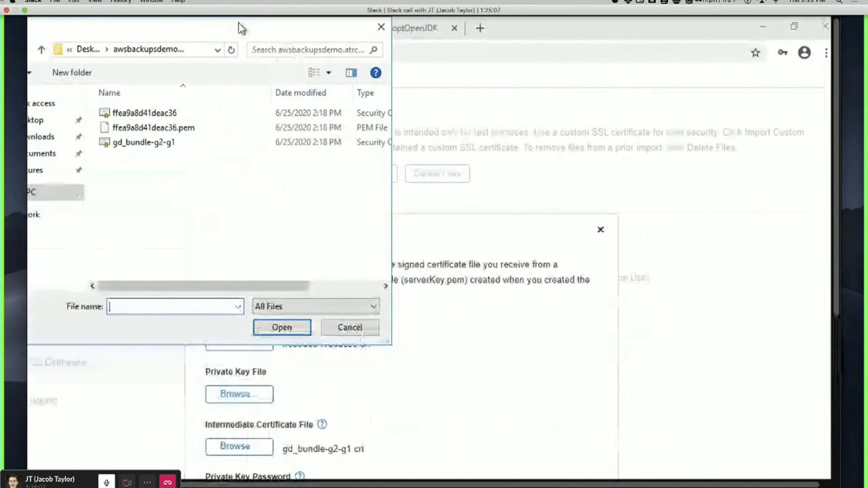
{"action": "left_click_drag", "start_coordinate": [242, 28], "coordinate": [481, 68]}
{"action": "left_click", "coordinate": [262, 234]}
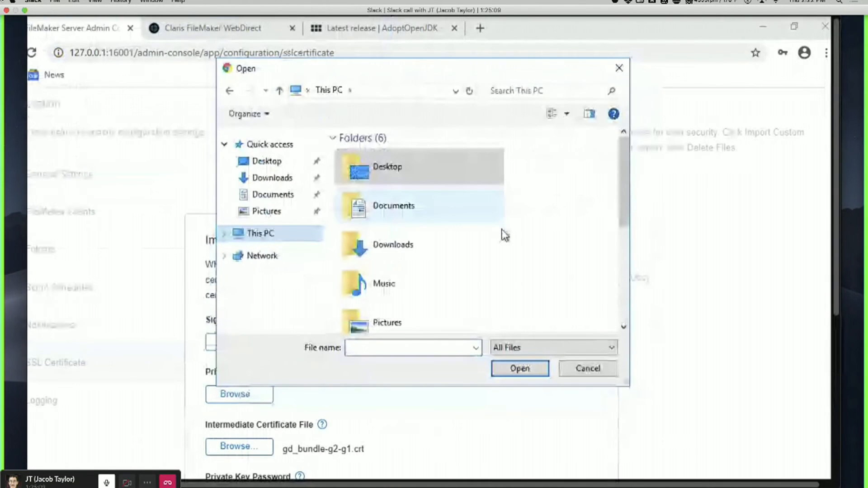
{"action": "scroll", "coordinate": [565, 253], "scroll_direction": "down", "scroll_amount": 4}
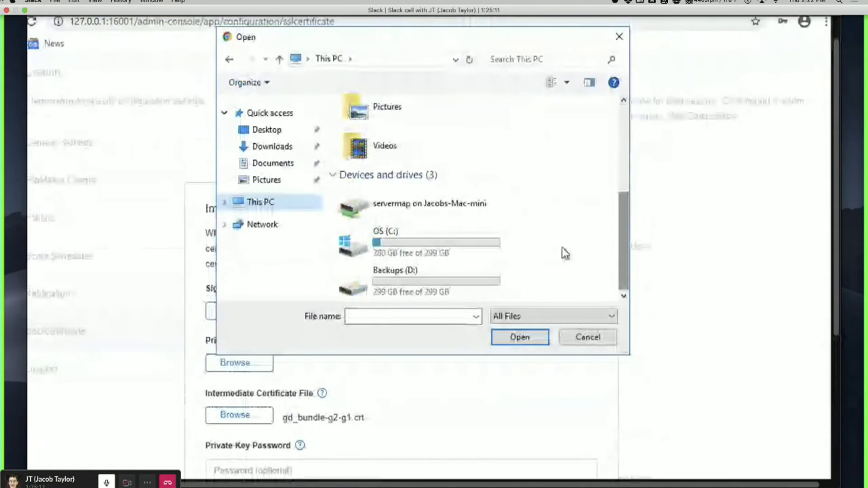
{"action": "double_click", "coordinate": [405, 235]}
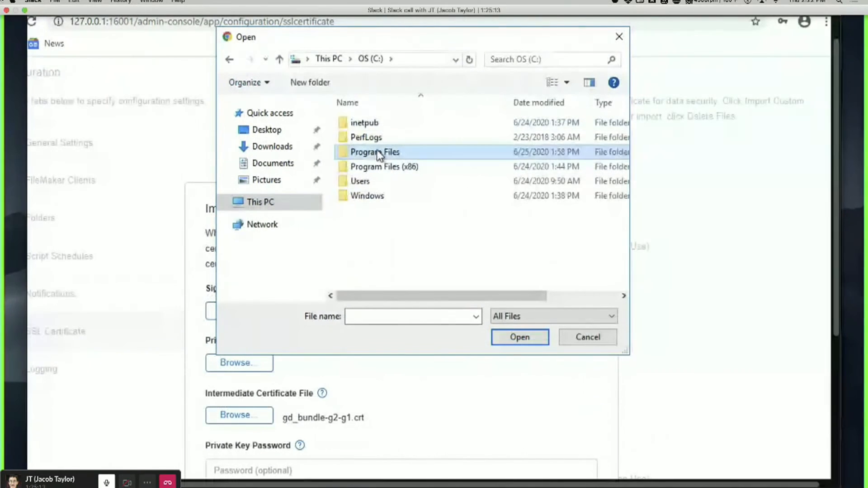
{"action": "double_click", "coordinate": [379, 154]}
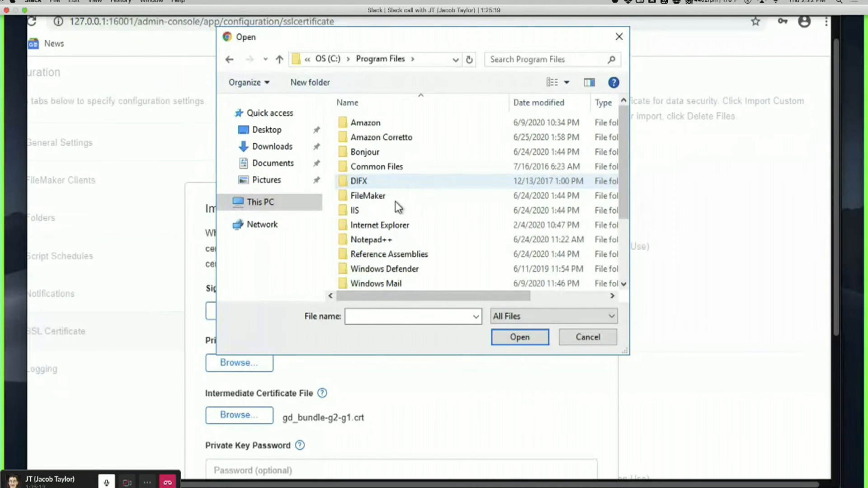
{"action": "double_click", "coordinate": [395, 202]}
{"action": "left_click", "coordinate": [398, 243]}
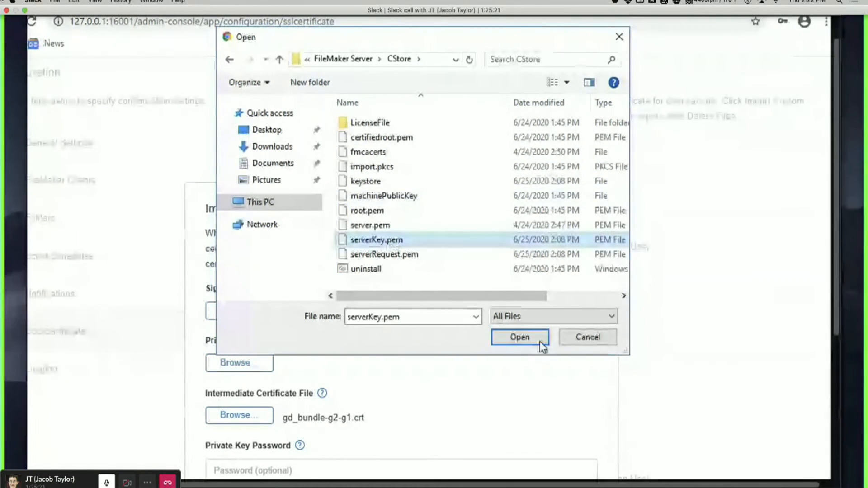
{"action": "left_click", "coordinate": [525, 339]}
Enter the private key password and import the certificate.
{"action": "left_click_drag", "start_coordinate": [834, 128], "coordinate": [834, 228]}
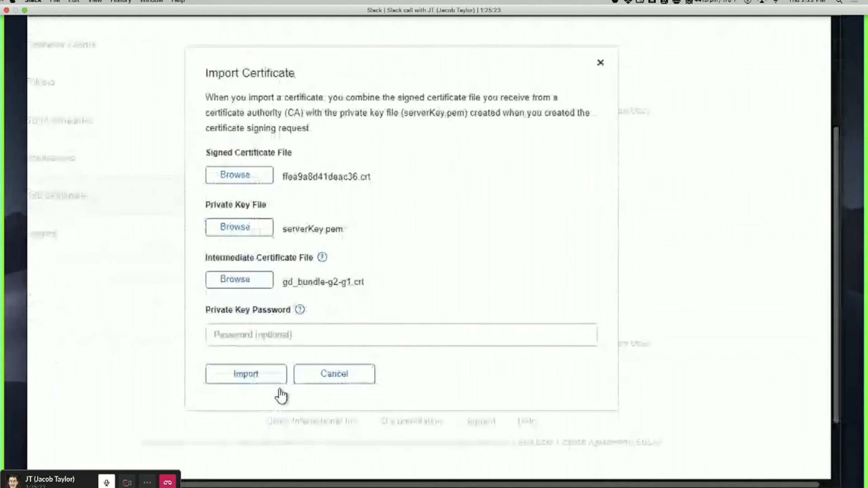
{"action": "left_click", "coordinate": [345, 335]}
{"action": "type", "text": "*********"}
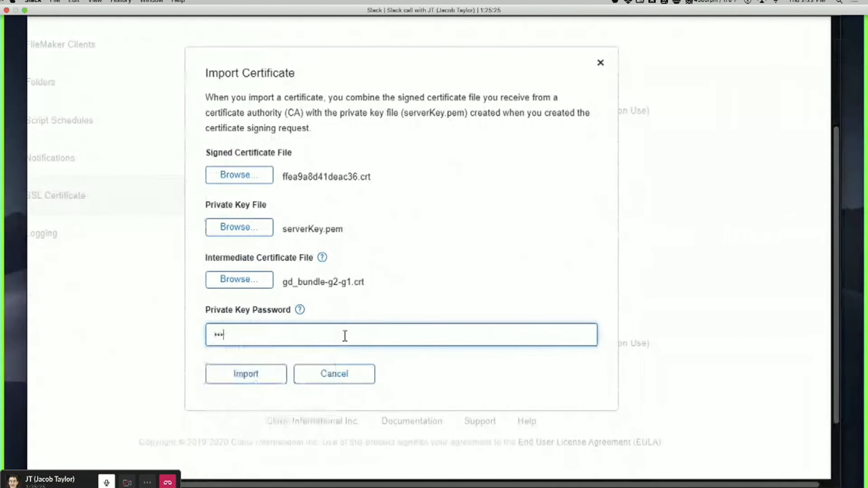
{"action": "left_click", "coordinate": [262, 373]}
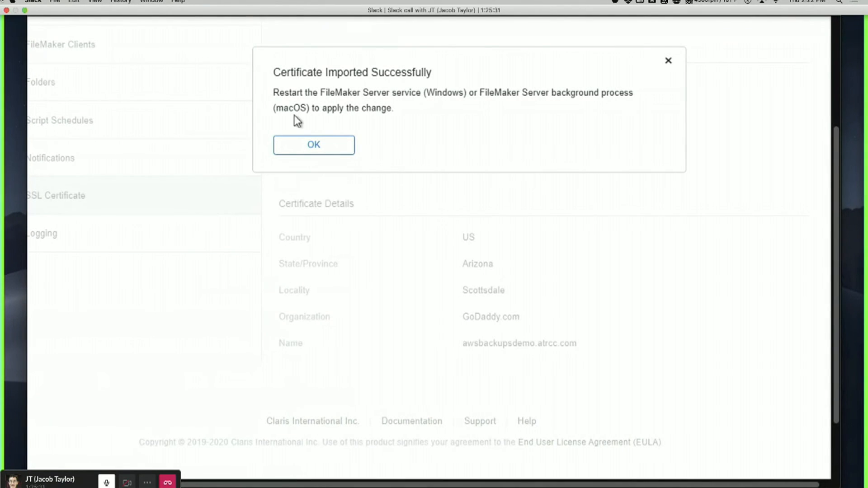
Acknowledge the 'Certificate Imported Successfully' restart notice to see the certificate expiring 2022-06-25.
{"action": "left_click_drag", "start_coordinate": [274, 93], "coordinate": [388, 103]}
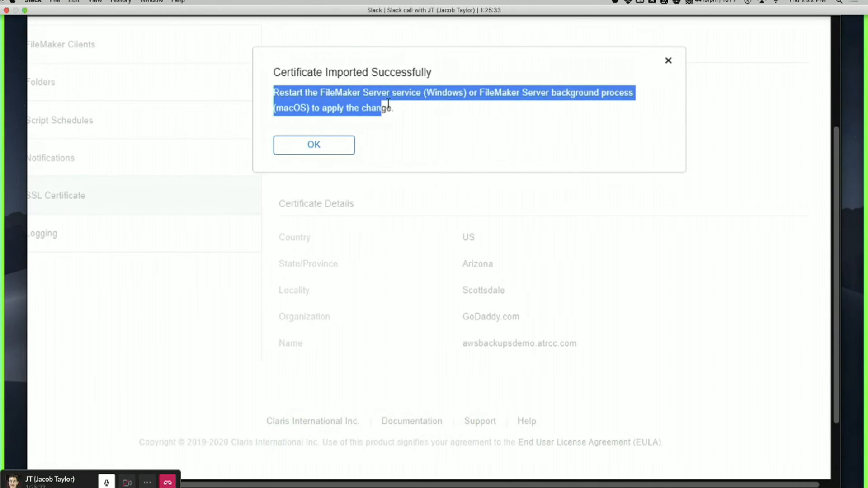
{"action": "left_click", "coordinate": [404, 104]}
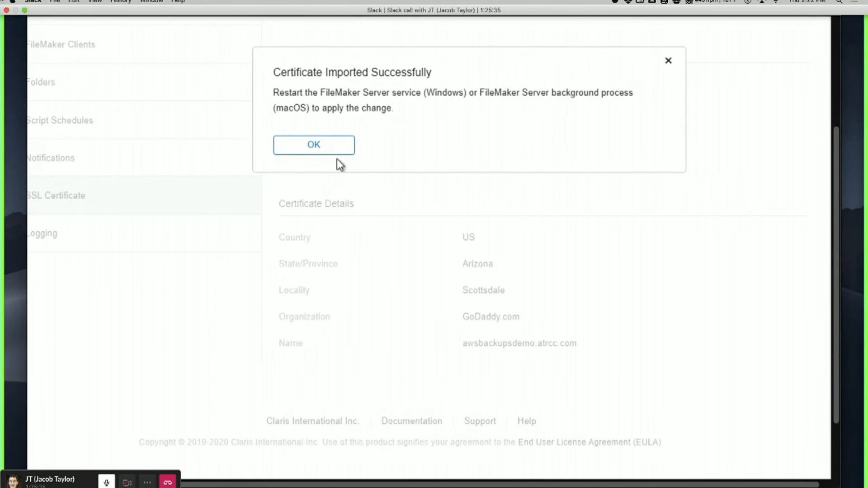
{"action": "left_click", "coordinate": [312, 145]}
{"action": "scroll", "coordinate": [514, 248], "scroll_direction": "up", "scroll_amount": 5}
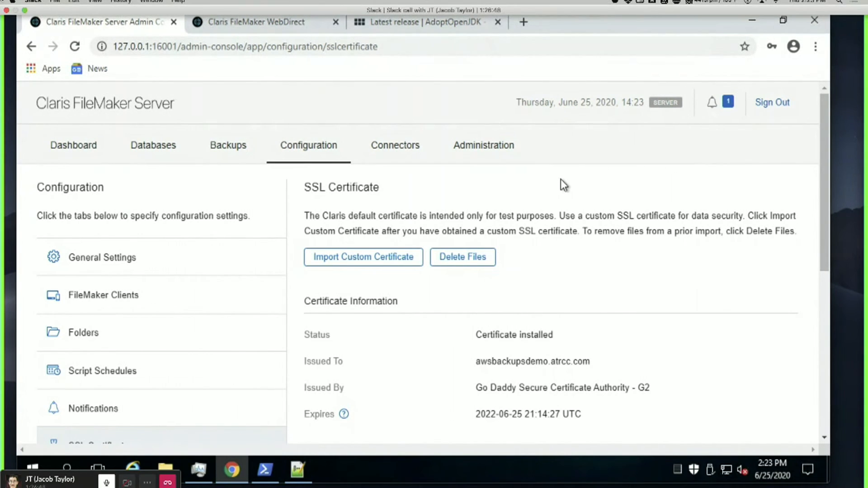
Launch the Windows Services app from the Start menu search.
{"action": "key", "text": "super"}
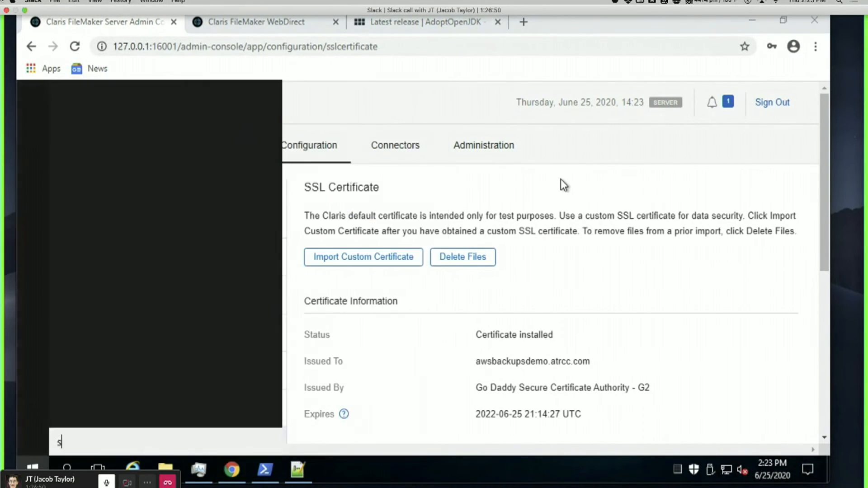
{"action": "type", "text": "seri"}
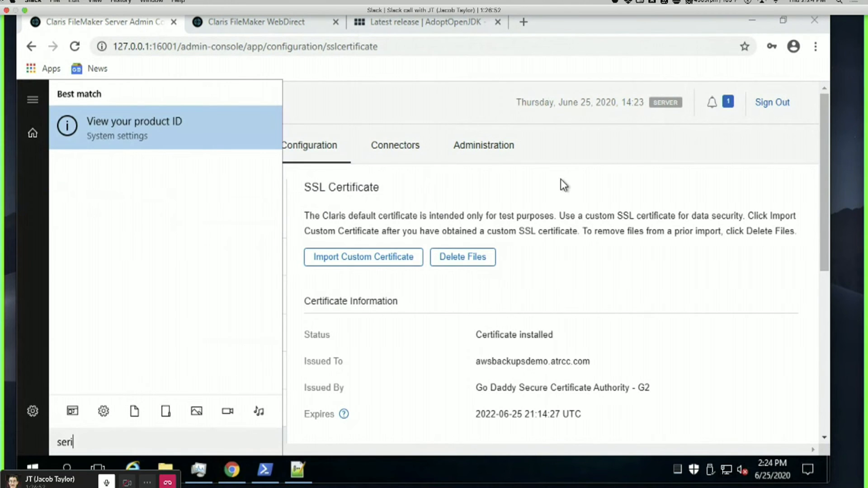
{"action": "key", "text": "BackSpace"}
{"action": "type", "text": "v"}
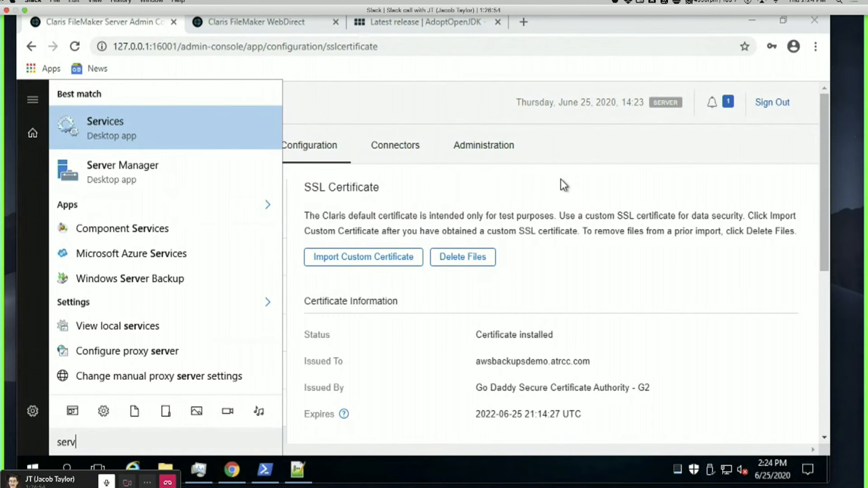
{"action": "key", "text": "Return"}
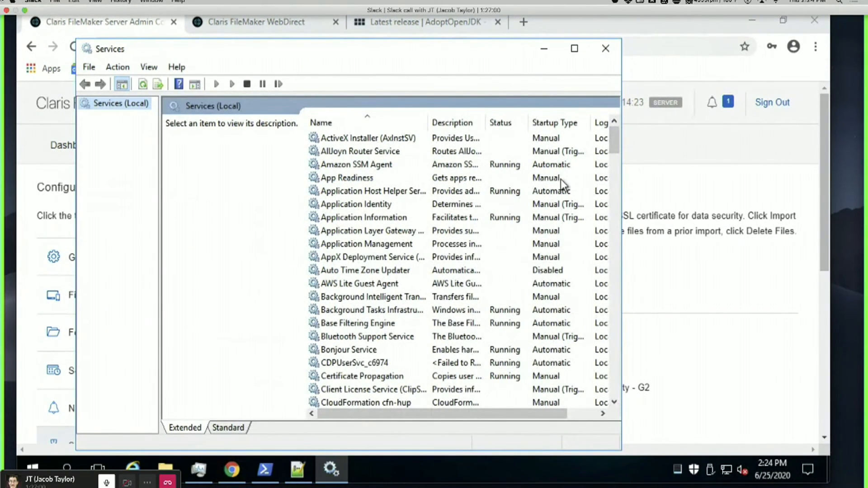
Jump to the FileMaker Server service in the services list and view its actions.
{"action": "left_click", "coordinate": [456, 217]}
{"action": "key", "text": "f"}
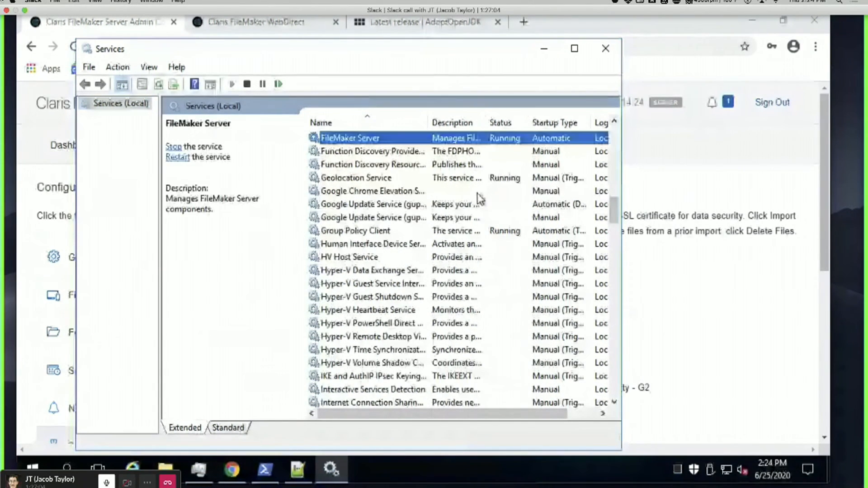
{"action": "scroll", "coordinate": [479, 199], "scroll_direction": "up", "scroll_amount": 2}
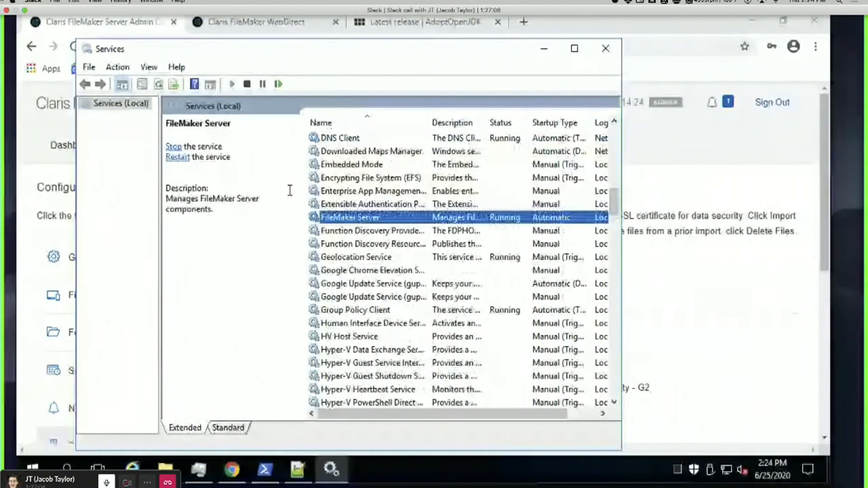
{"action": "right_click", "coordinate": [372, 218]}
{"action": "left_click", "coordinate": [253, 261]}
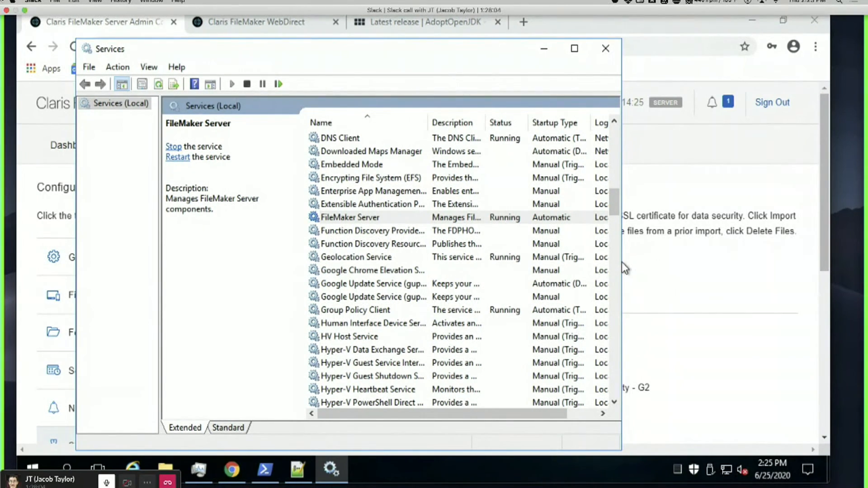
Close the FMServer_Sample database from the Databases page, then return to Services.
{"action": "left_click", "coordinate": [626, 262]}
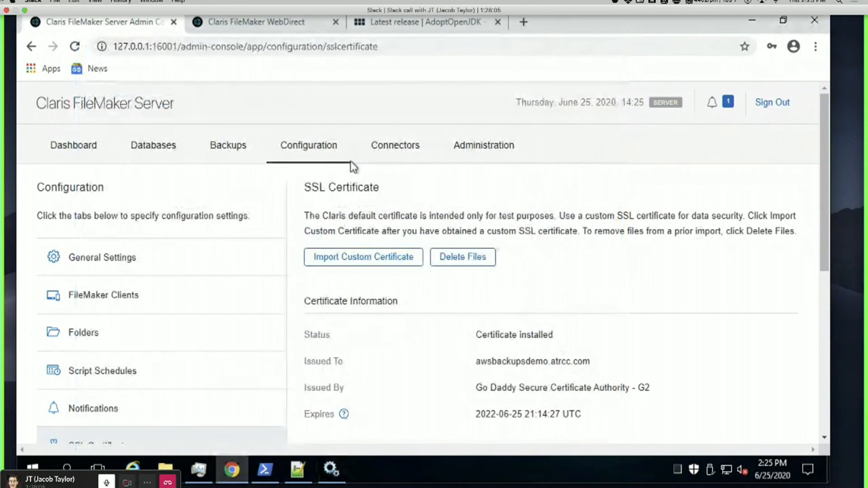
{"action": "left_click", "coordinate": [223, 180]}
{"action": "left_click", "coordinate": [269, 299]}
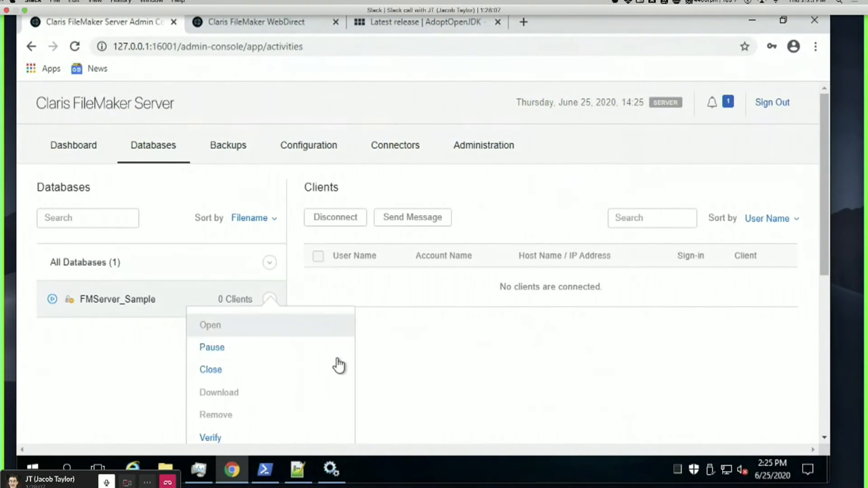
{"action": "left_click", "coordinate": [253, 371]}
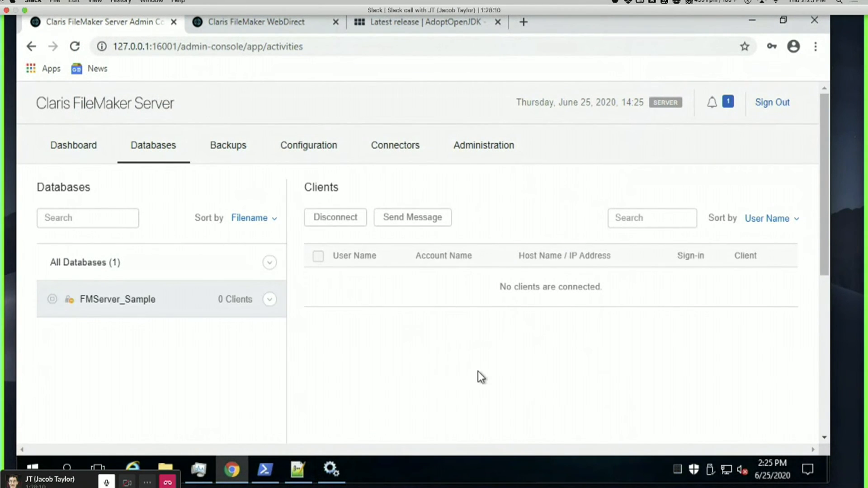
{"action": "left_click", "coordinate": [332, 469]}
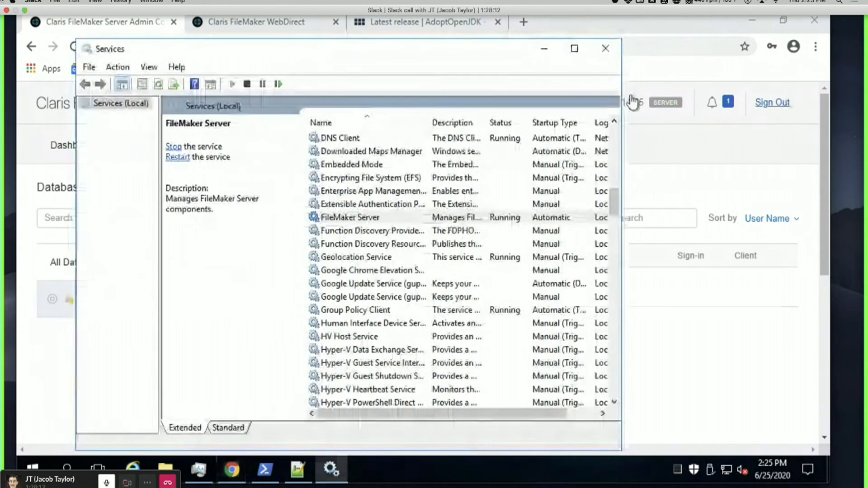
Restart the FileMaker Server service until the admin console reports the Database Server is not running.
{"action": "right_click", "coordinate": [400, 217]}
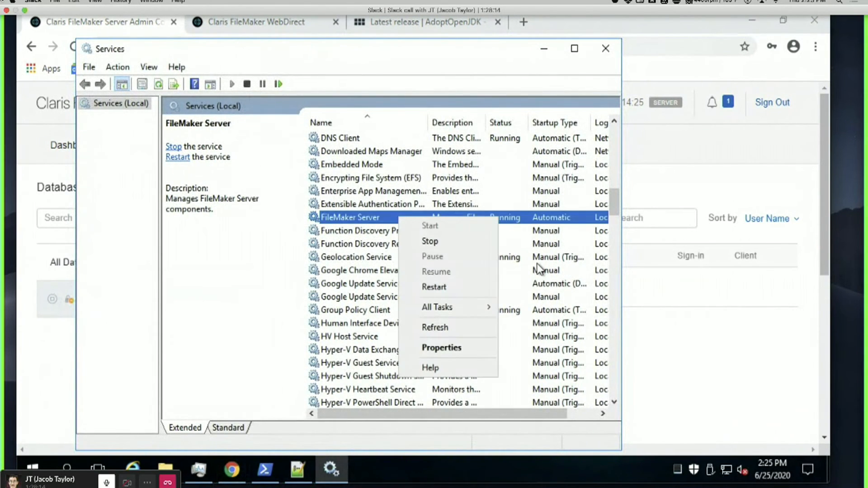
{"action": "left_click", "coordinate": [430, 287]}
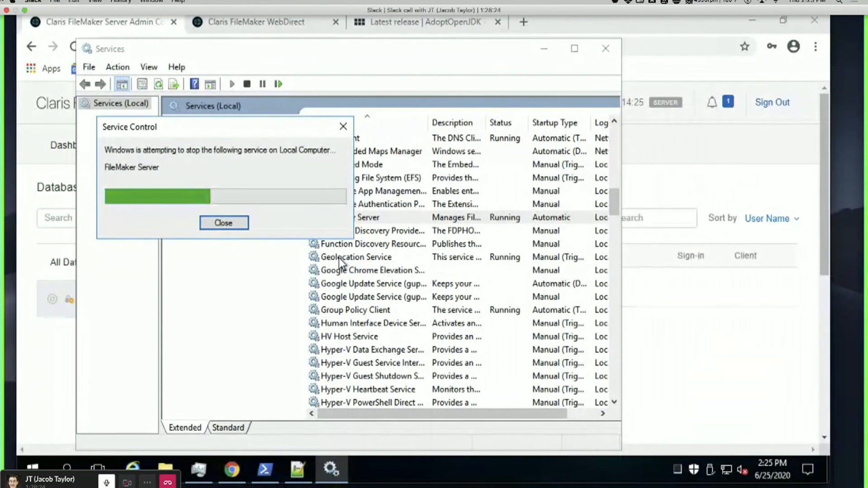
{"action": "left_click", "coordinate": [747, 22]}
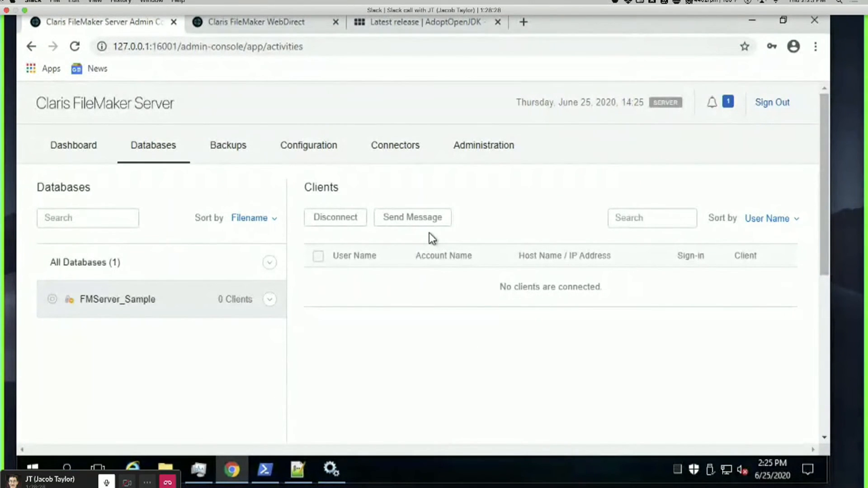
{"action": "key", "text": "alt+Tab"}
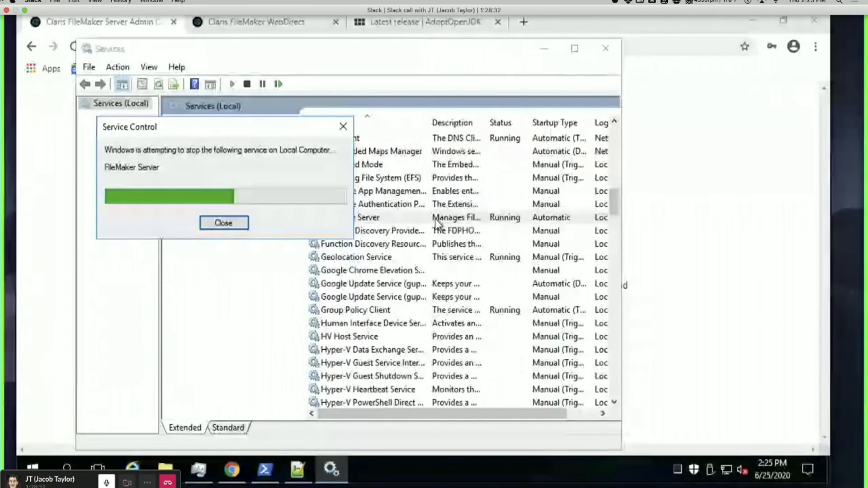
{"action": "left_click", "coordinate": [706, 189]}
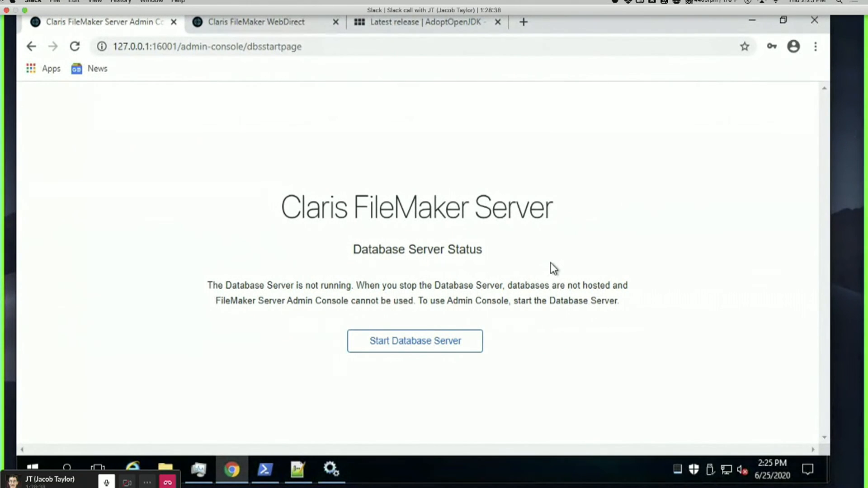
{"action": "left_click", "coordinate": [332, 469]}
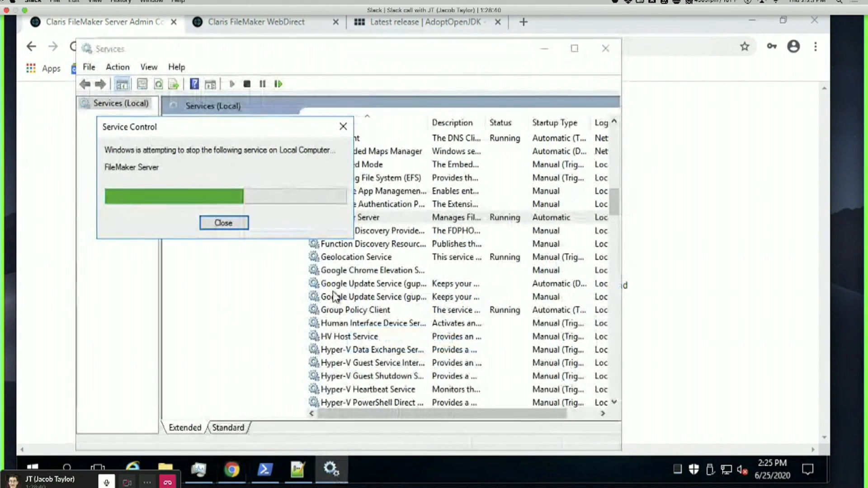
{"action": "left_click", "coordinate": [682, 16]}
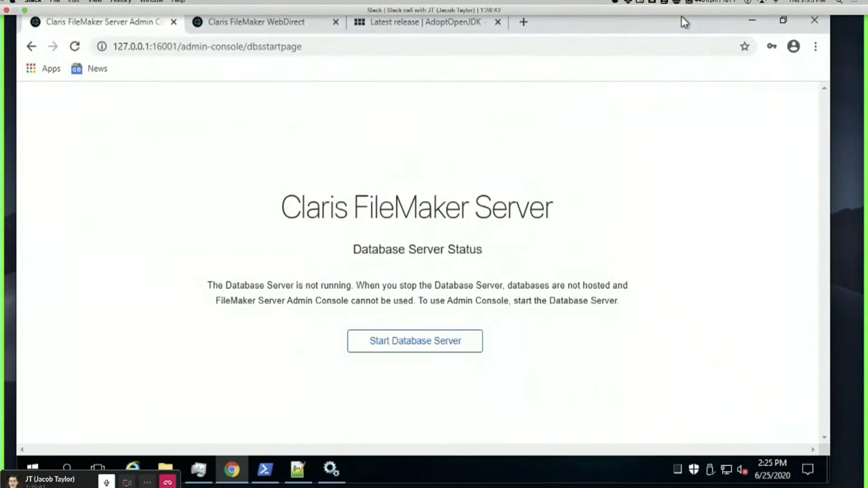
Reload 127.0.0.1:16001 past the connection-refused error, rechecking the service, to reach sign-in.
{"action": "key", "text": "ctrl+r"}
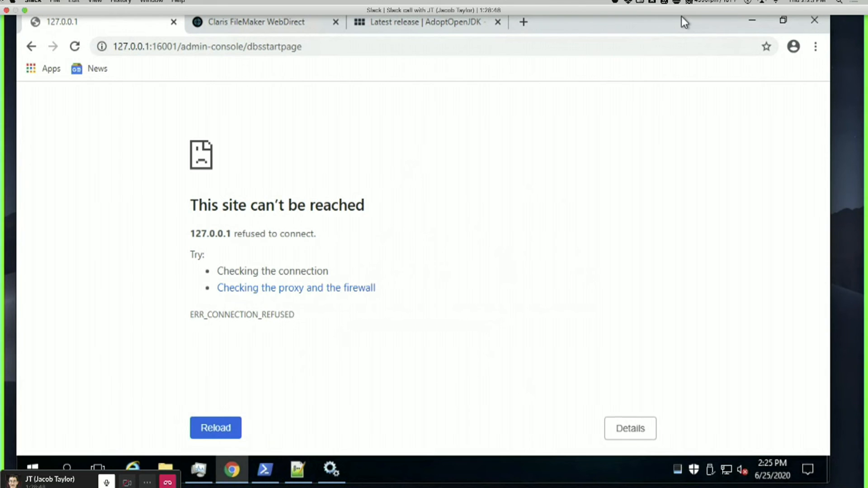
{"action": "key", "text": "F5"}
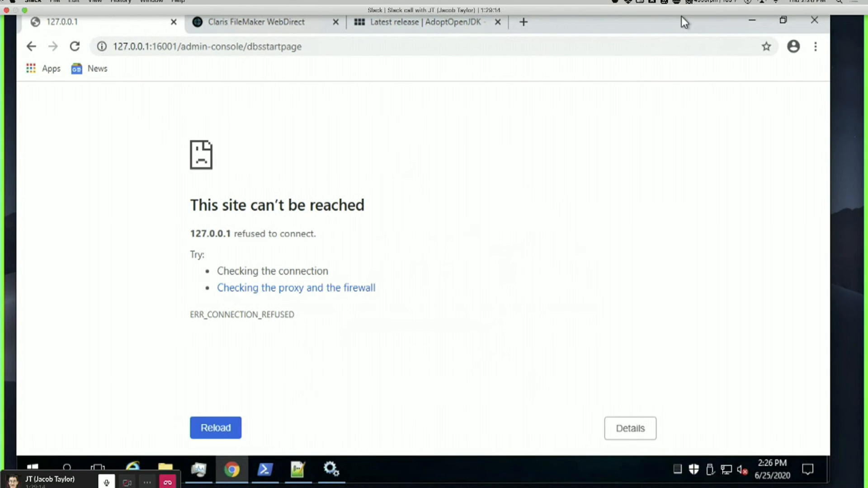
{"action": "left_click", "coordinate": [331, 469]}
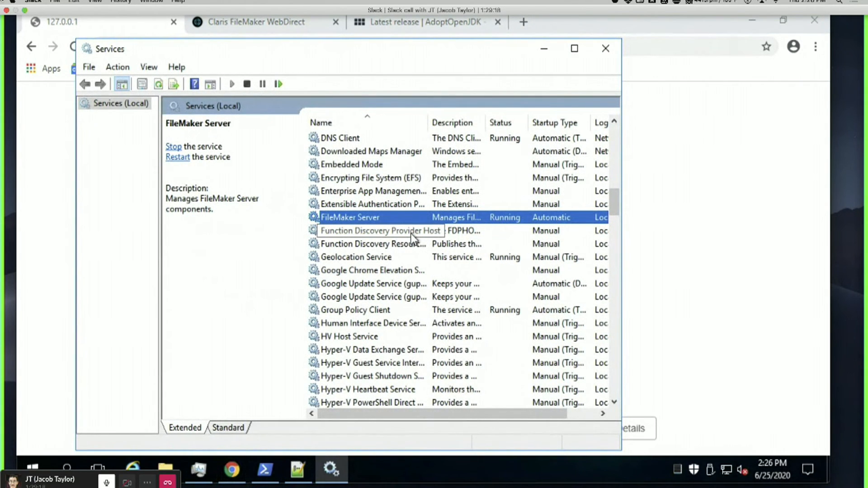
{"action": "left_click", "coordinate": [695, 187]}
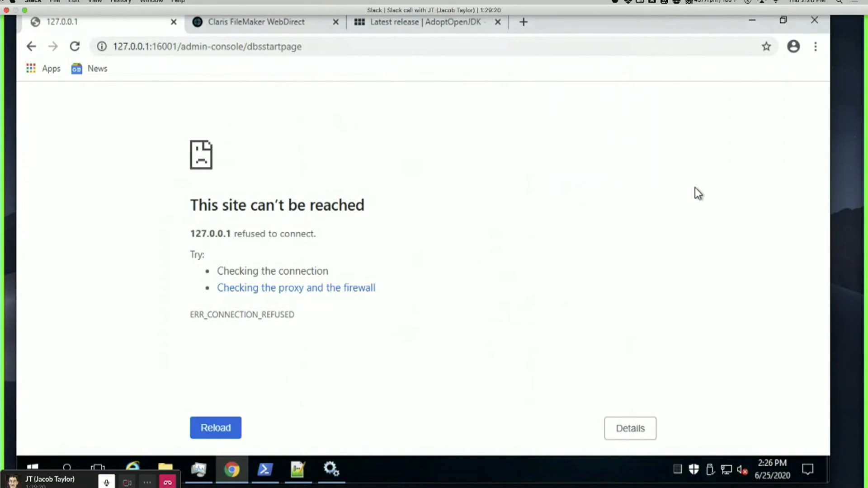
{"action": "key", "text": "F5"}
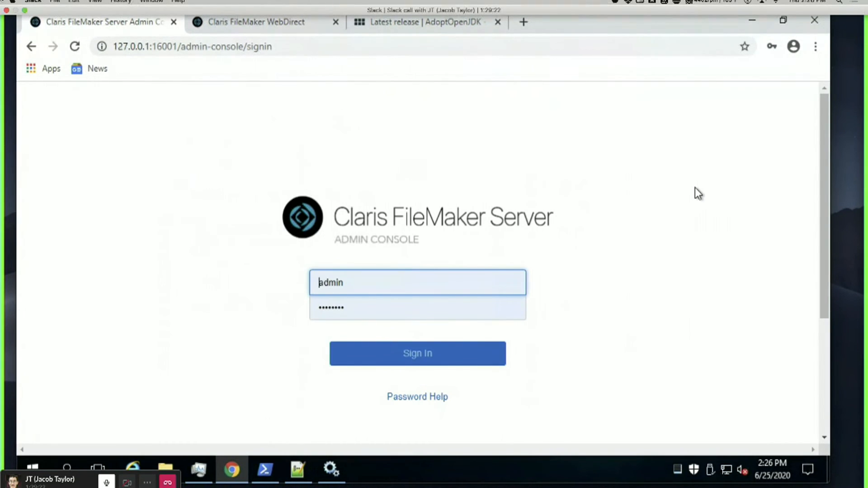
{"action": "left_click", "coordinate": [475, 357]}
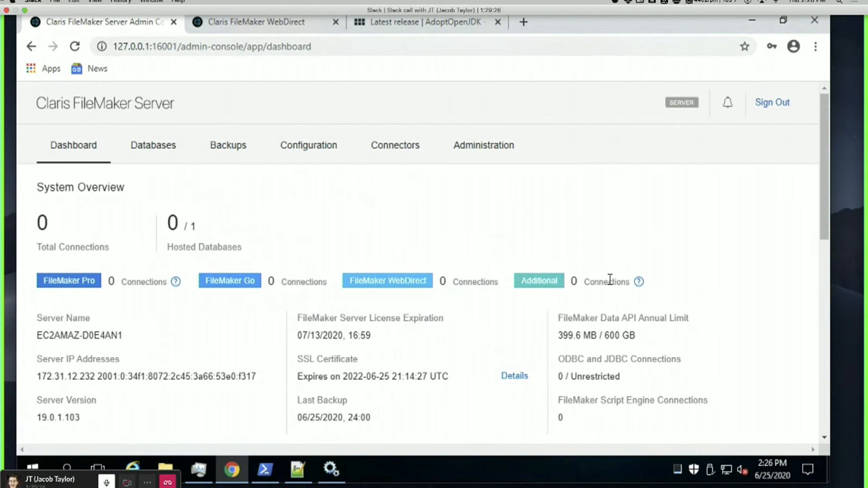
{"action": "triple_click", "coordinate": [203, 224]}
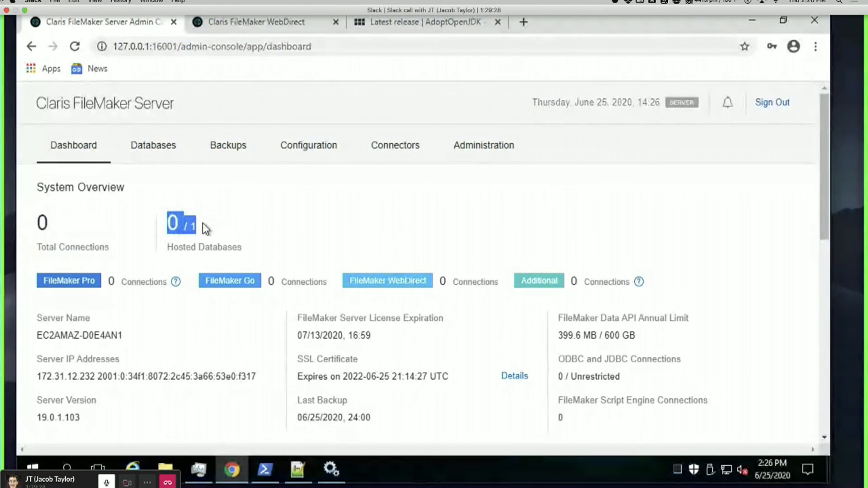
{"action": "left_click", "coordinate": [239, 218]}
{"action": "scroll", "coordinate": [287, 232], "scroll_direction": "down", "scroll_amount": 2}
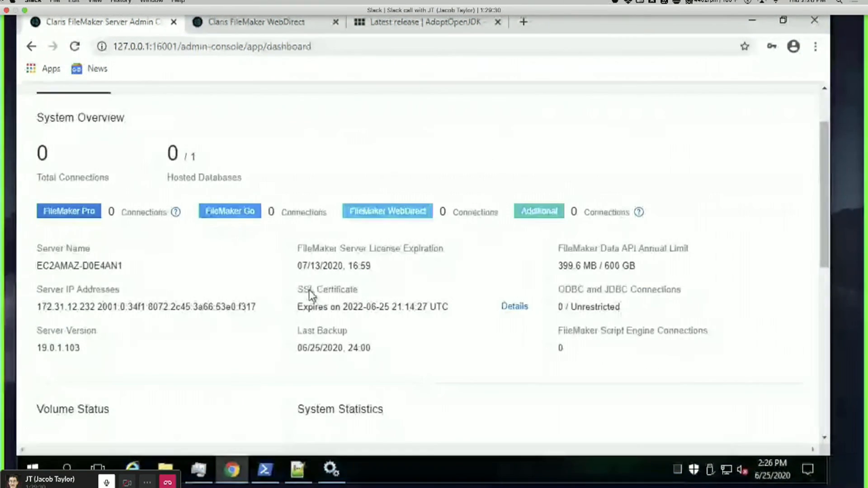
{"action": "left_click_drag", "start_coordinate": [296, 307], "coordinate": [457, 308]}
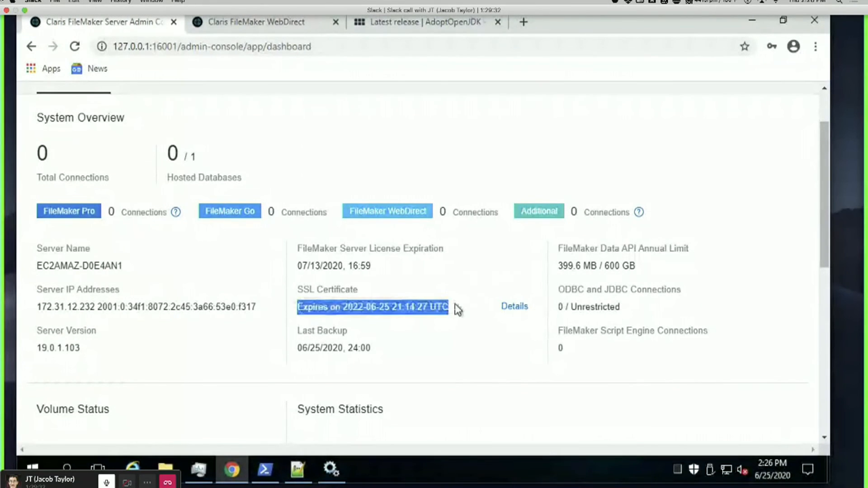
{"action": "left_click", "coordinate": [439, 312]}
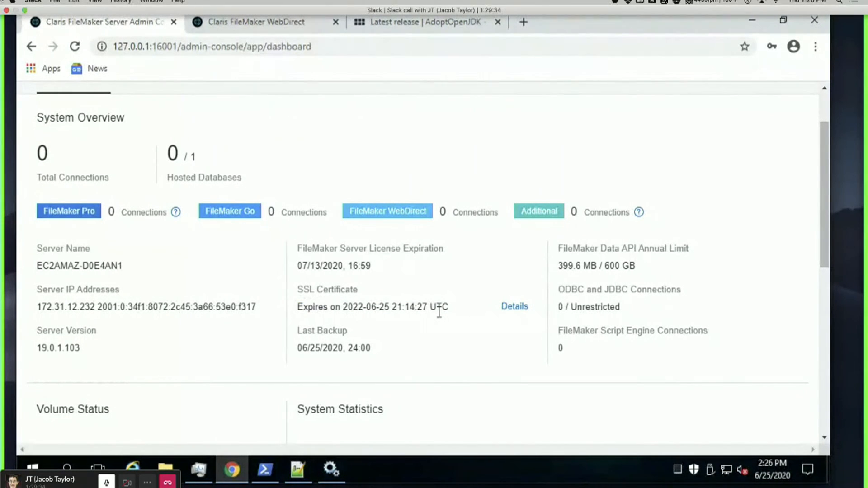
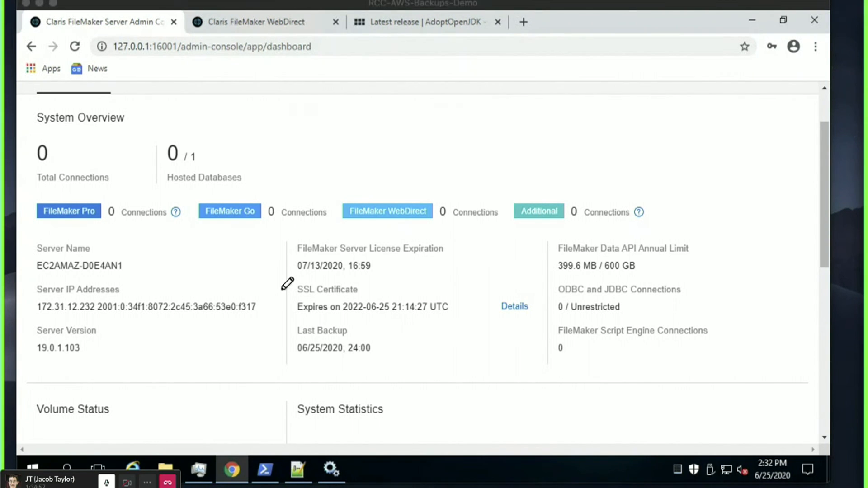
Confirm the SSL certificate expiry of 2022-06-25, then bring Safari's fmtraining.tv/#BUNDLE page forward.
{"action": "mouse_move", "coordinate": [29, 7]}
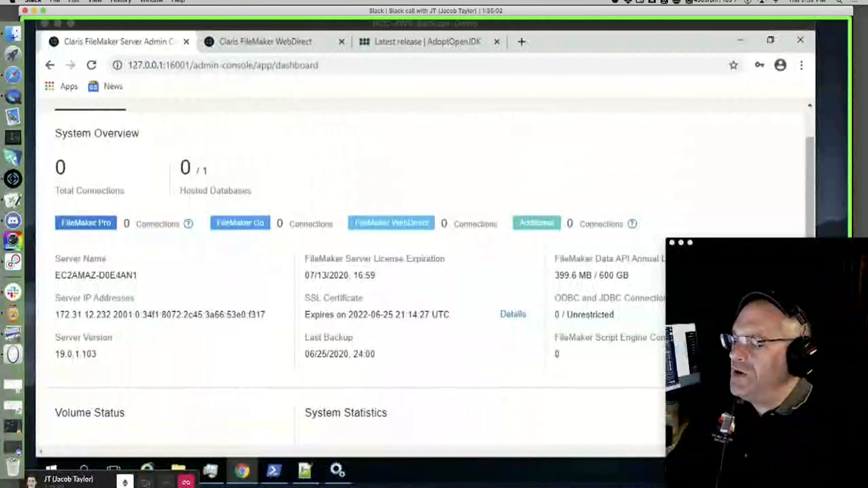
{"action": "key", "text": "super+Tab"}
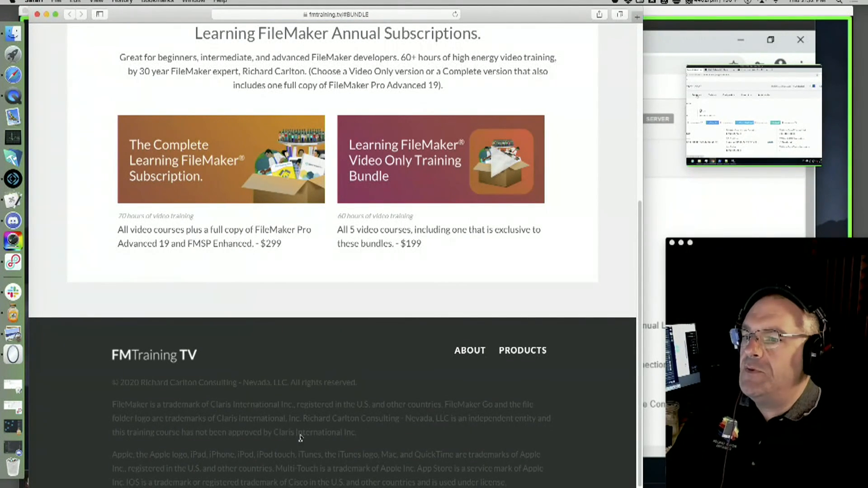
Show the FMTraining.TV Live Training broadcast schedule.
{"action": "scroll", "coordinate": [300, 438], "scroll_direction": "up", "scroll_amount": 4}
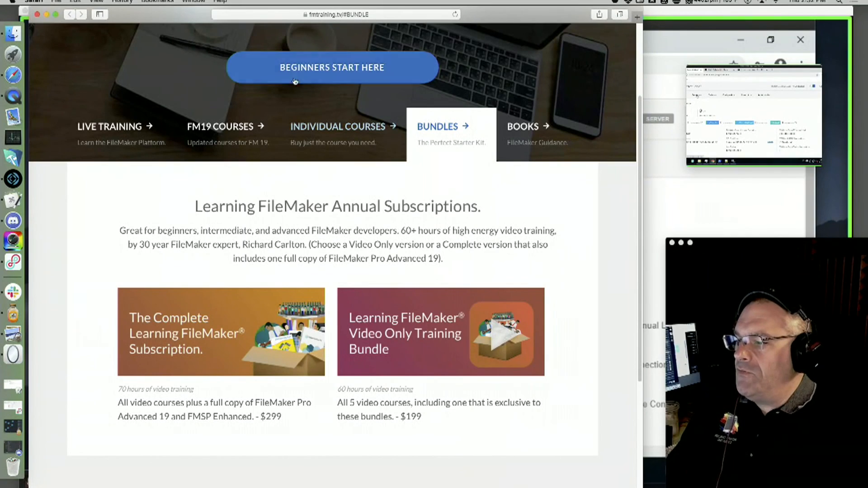
{"action": "scroll", "coordinate": [203, 213], "scroll_direction": "up", "scroll_amount": 3}
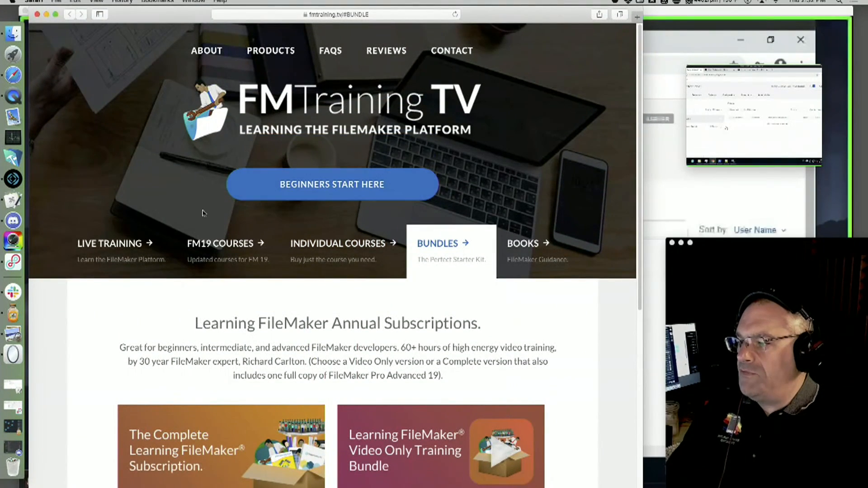
{"action": "left_click", "coordinate": [111, 244]}
{"action": "scroll", "coordinate": [229, 339], "scroll_direction": "down", "scroll_amount": 4}
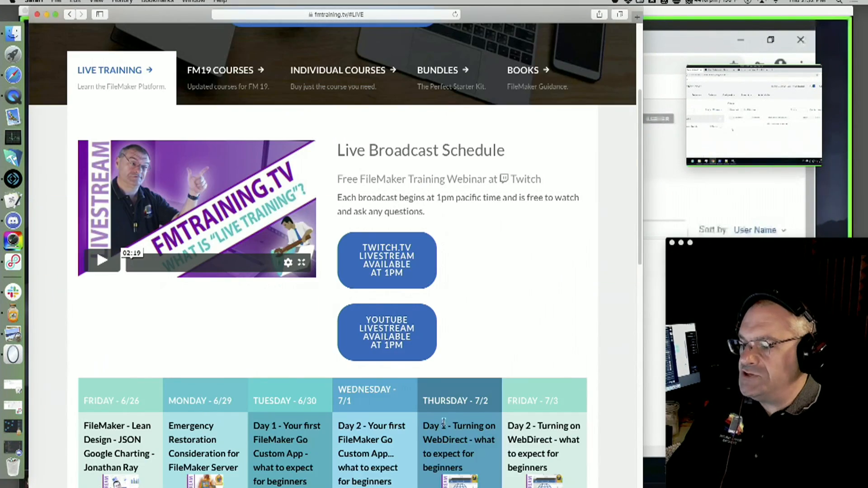
{"action": "scroll", "coordinate": [443, 422], "scroll_direction": "up", "scroll_amount": 4}
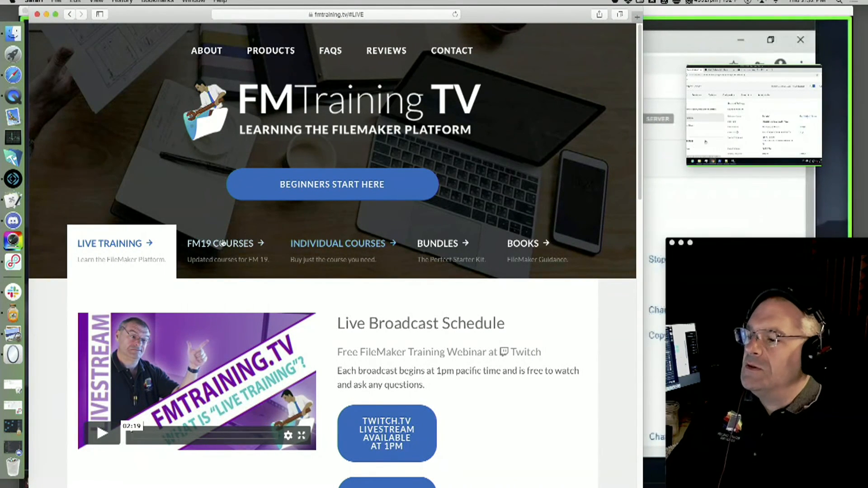
Browse the subscription bundles, then play Twitch_Closing_Credits.mov full screen.
{"action": "left_click", "coordinate": [416, 249]}
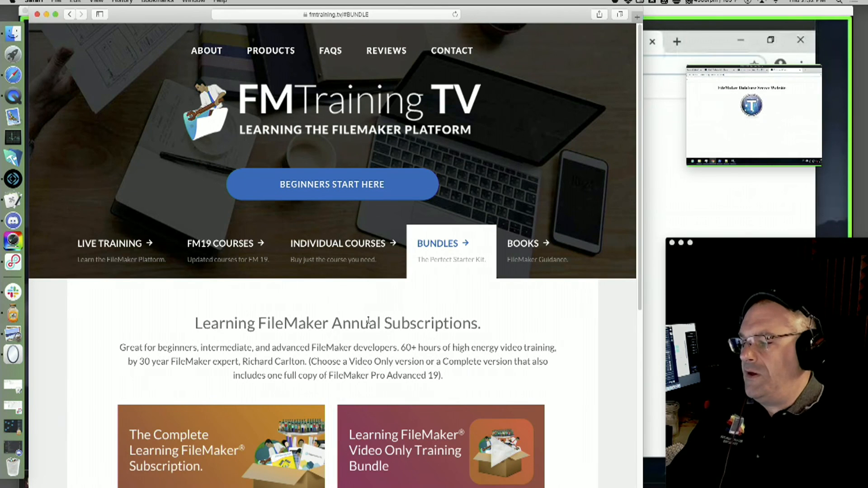
{"action": "scroll", "coordinate": [369, 321], "scroll_direction": "down", "scroll_amount": 1}
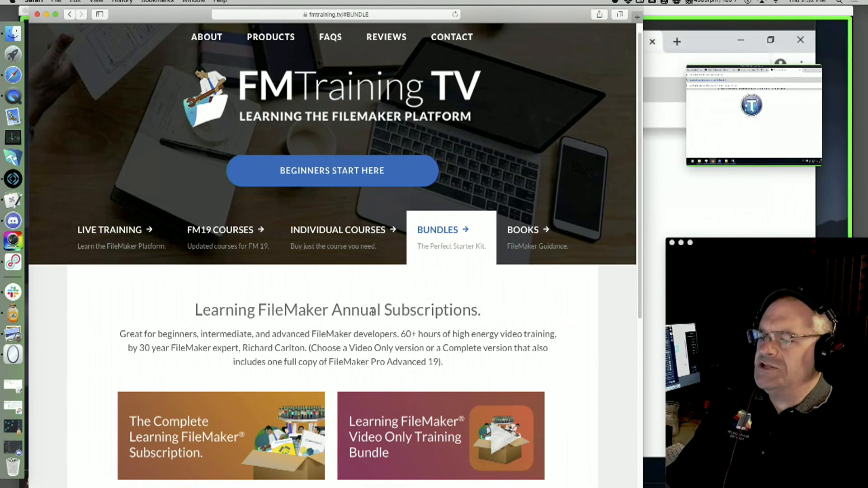
{"action": "scroll", "coordinate": [372, 312], "scroll_direction": "down", "scroll_amount": 3}
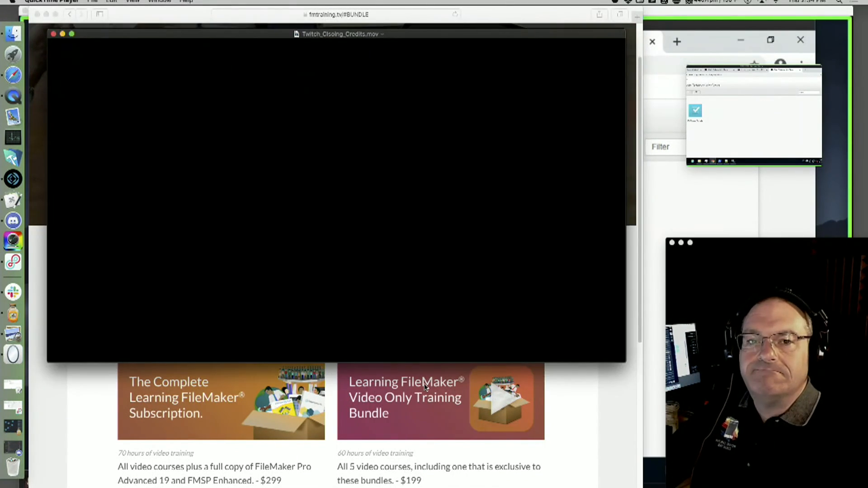
{"action": "key", "text": "ctrl+super+f"}
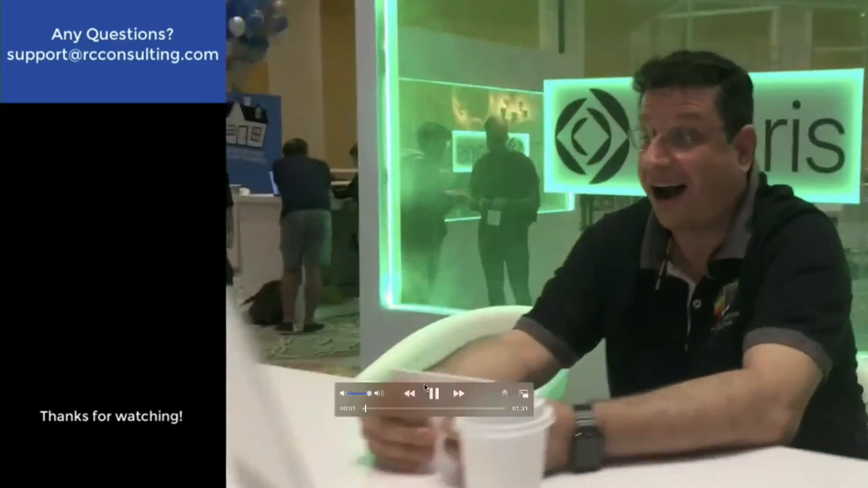